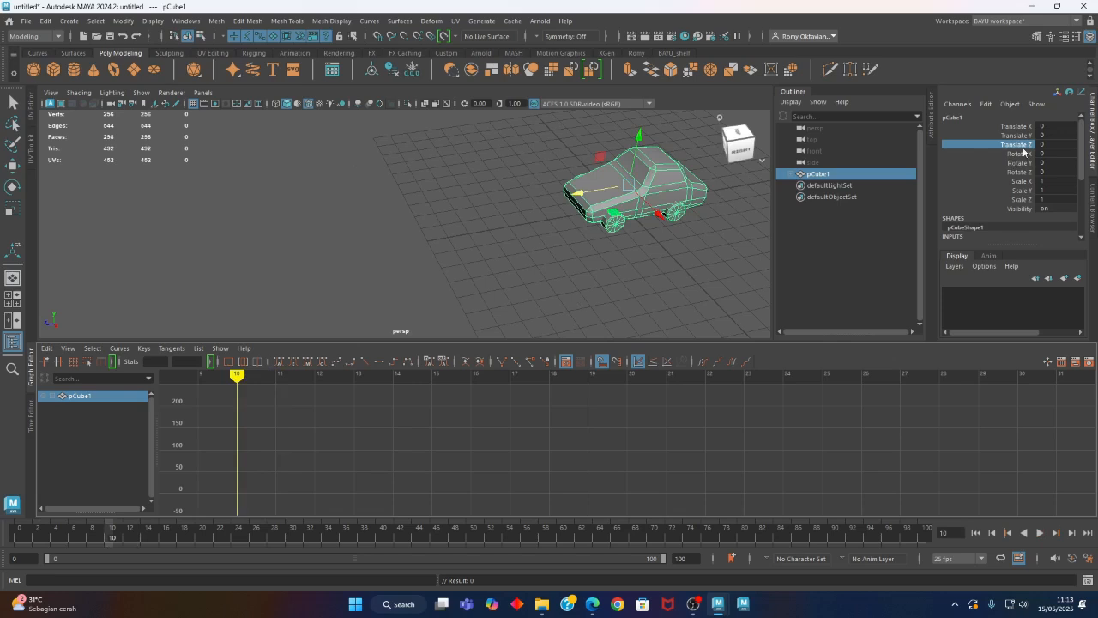
Key the car's Translate Z at frame 10, and key it again at frame 30 with a value of 200
{"action": "right_click", "coordinate": [1023, 148]}
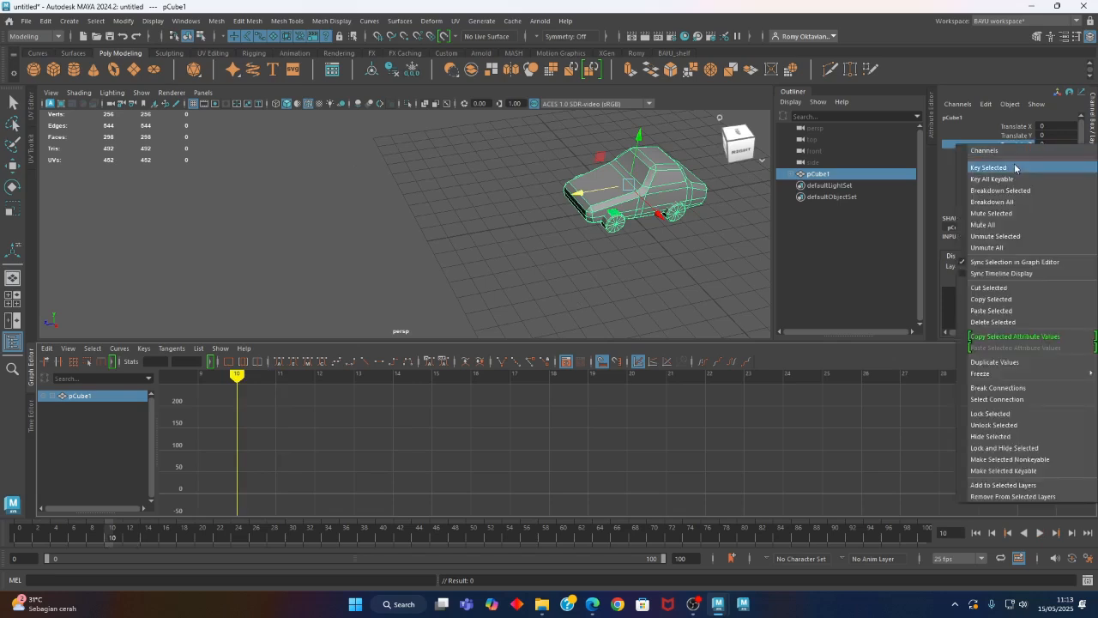
{"action": "left_click", "coordinate": [1015, 168]}
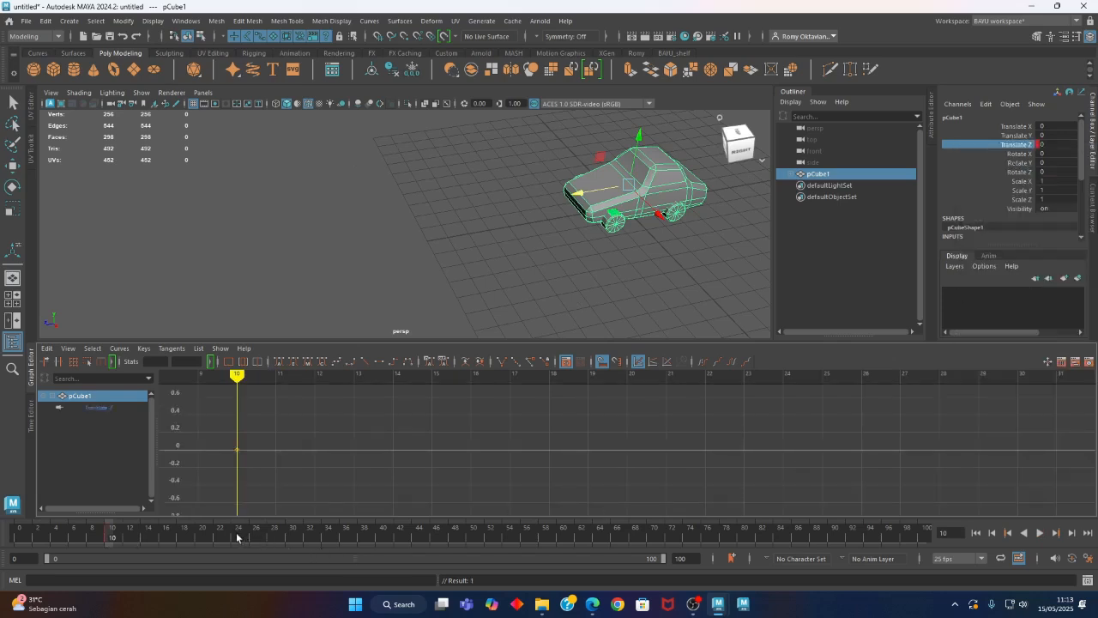
{"action": "left_click_drag", "start_coordinate": [236, 538], "coordinate": [291, 541]}
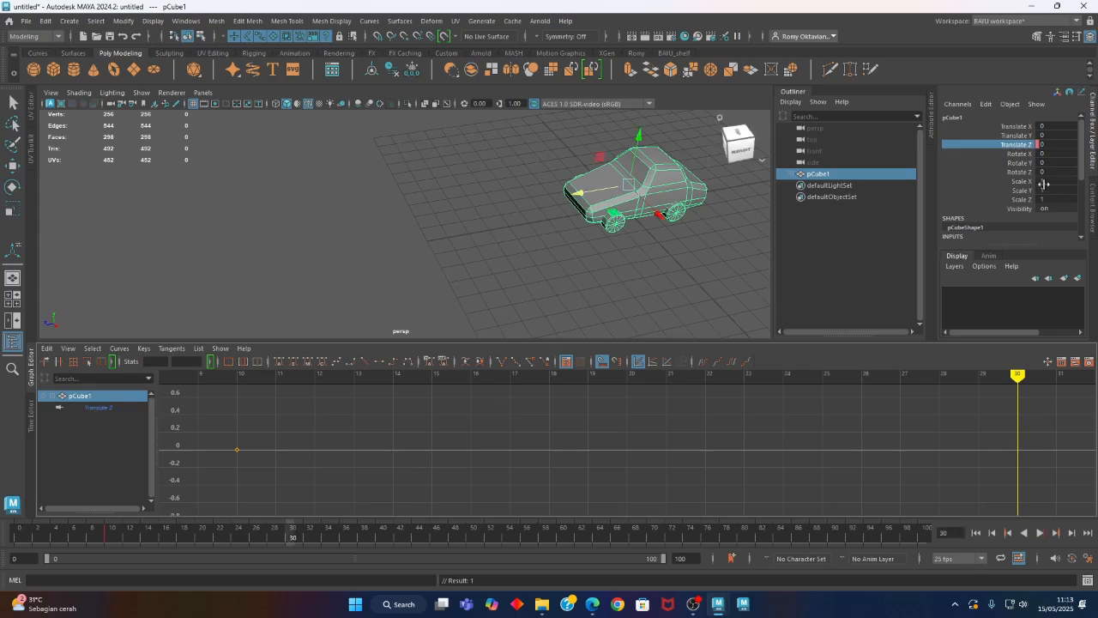
{"action": "double_click", "coordinate": [1059, 145]}
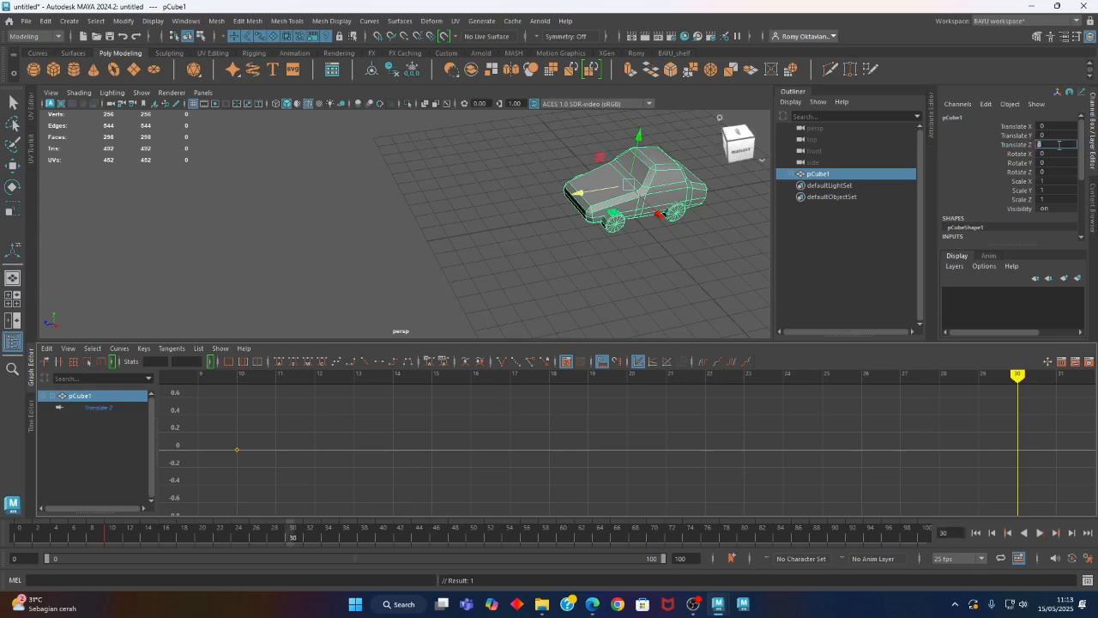
{"action": "type", "text": "200"}
{"action": "key", "text": "Return"}
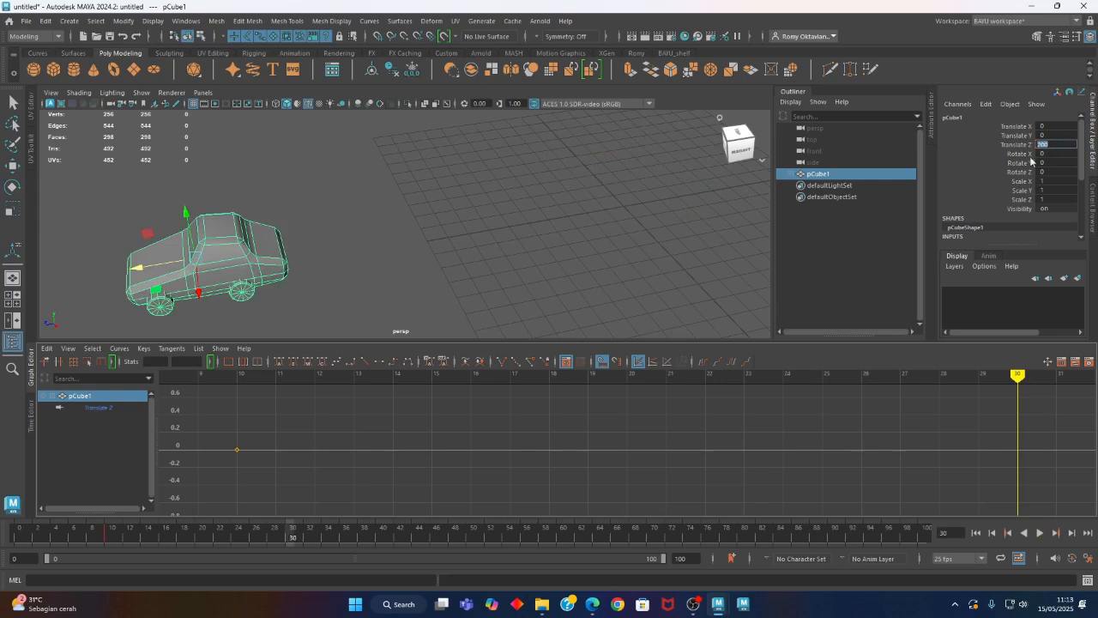
{"action": "left_click", "coordinate": [984, 142]}
{"action": "right_click", "coordinate": [982, 143]}
{"action": "left_click", "coordinate": [1003, 165]}
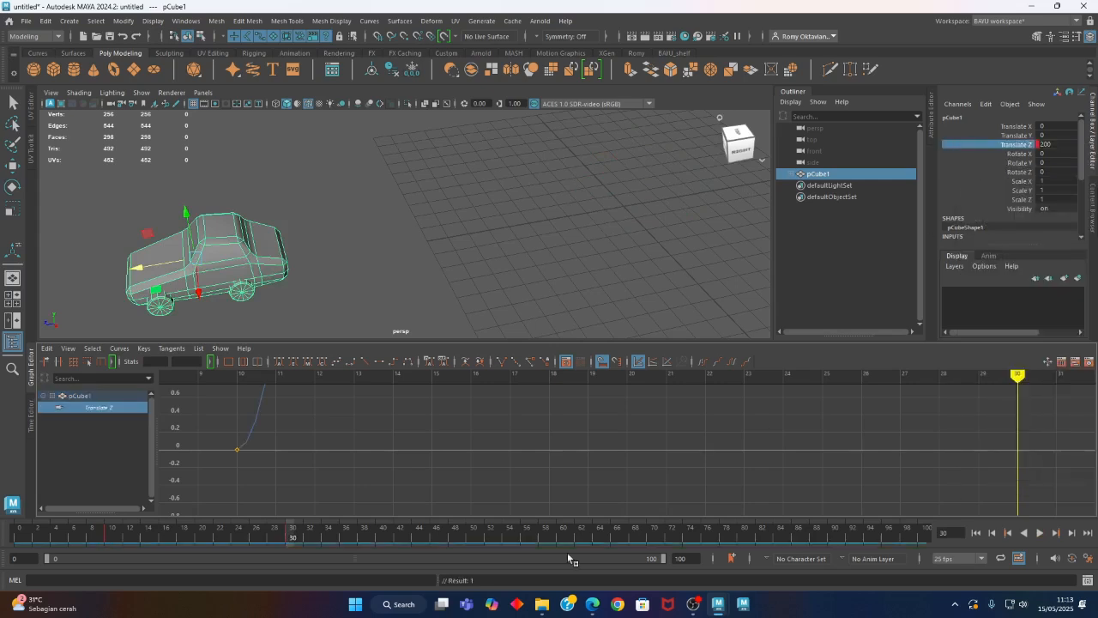
{"action": "key", "text": "f"}
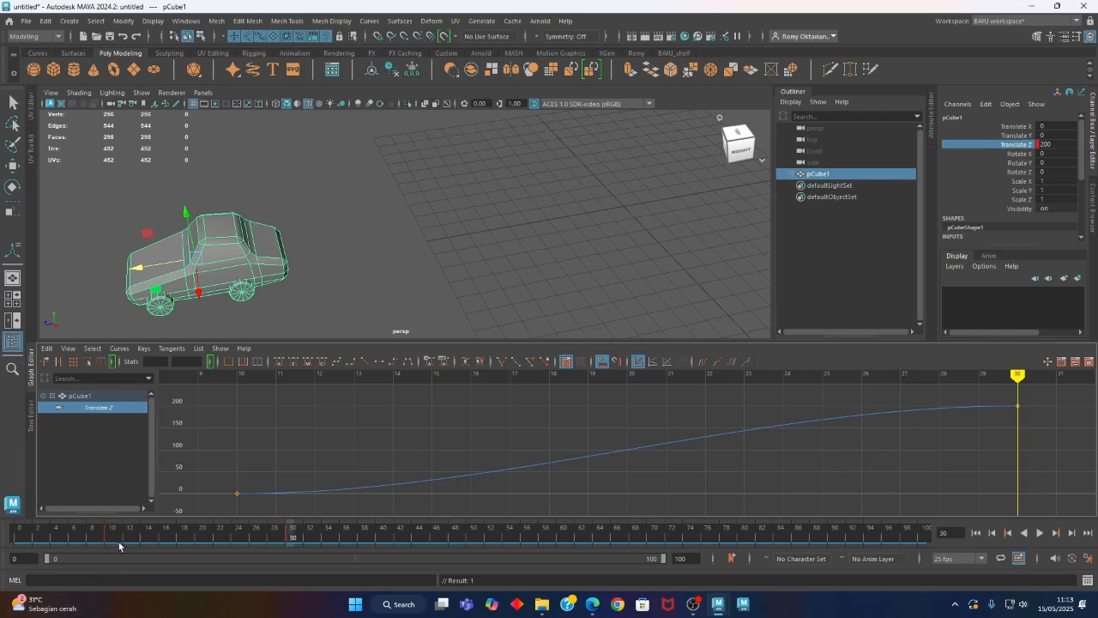
Play back the car's movement from the start and review its Translate Z curve
{"action": "key", "text": "alt+v"}
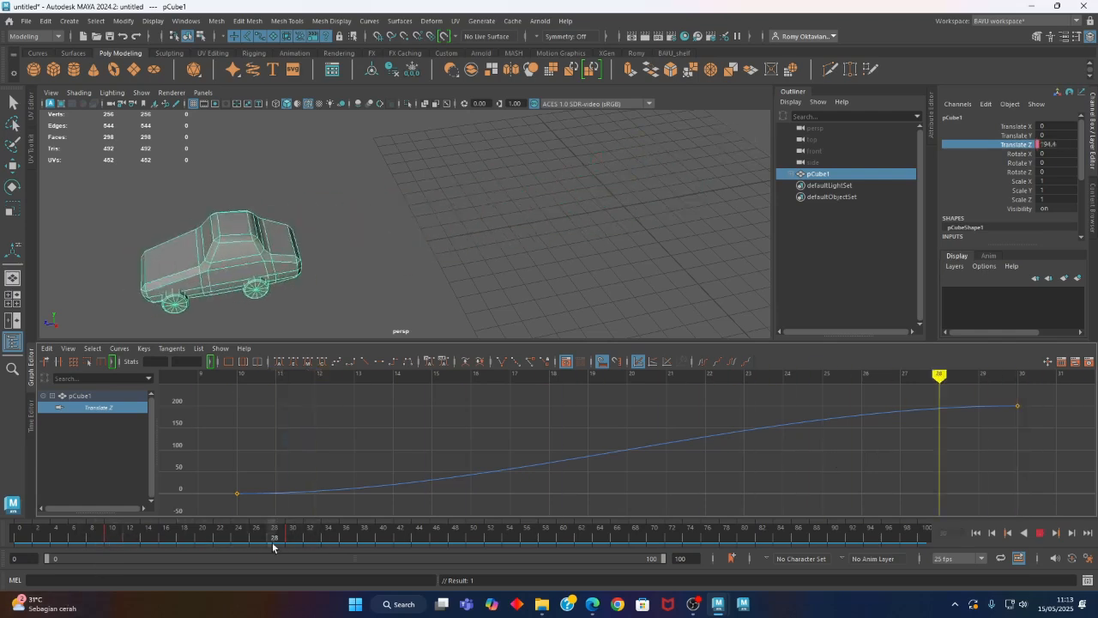
{"action": "key", "text": "alt+v"}
{"action": "left_click", "coordinate": [1040, 533]}
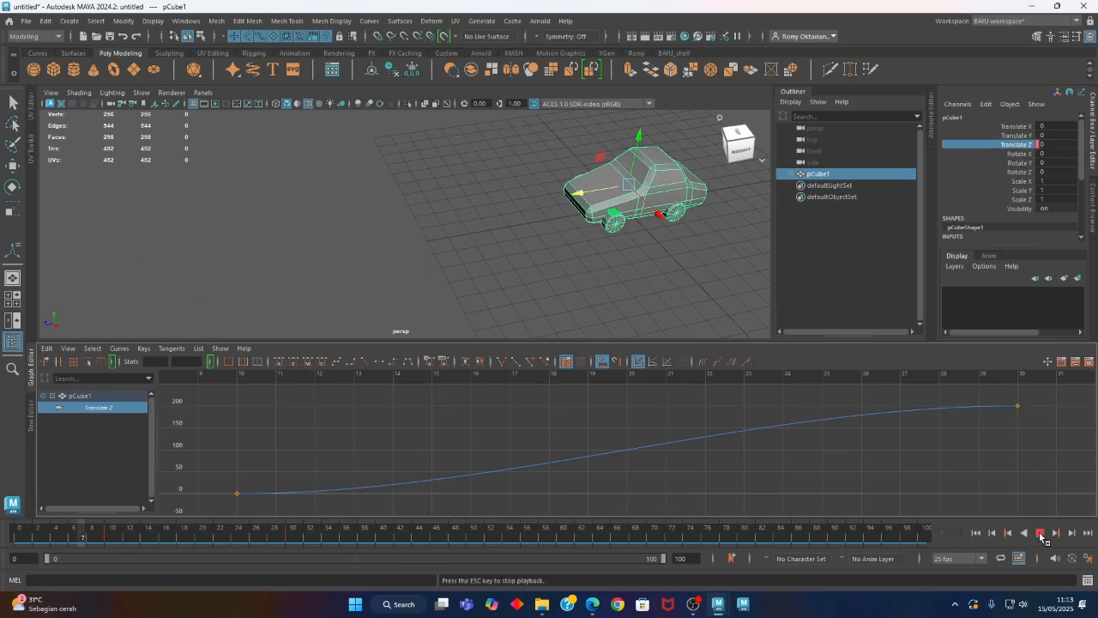
{"action": "left_click", "coordinate": [1040, 533]}
{"action": "left_click", "coordinate": [975, 532]}
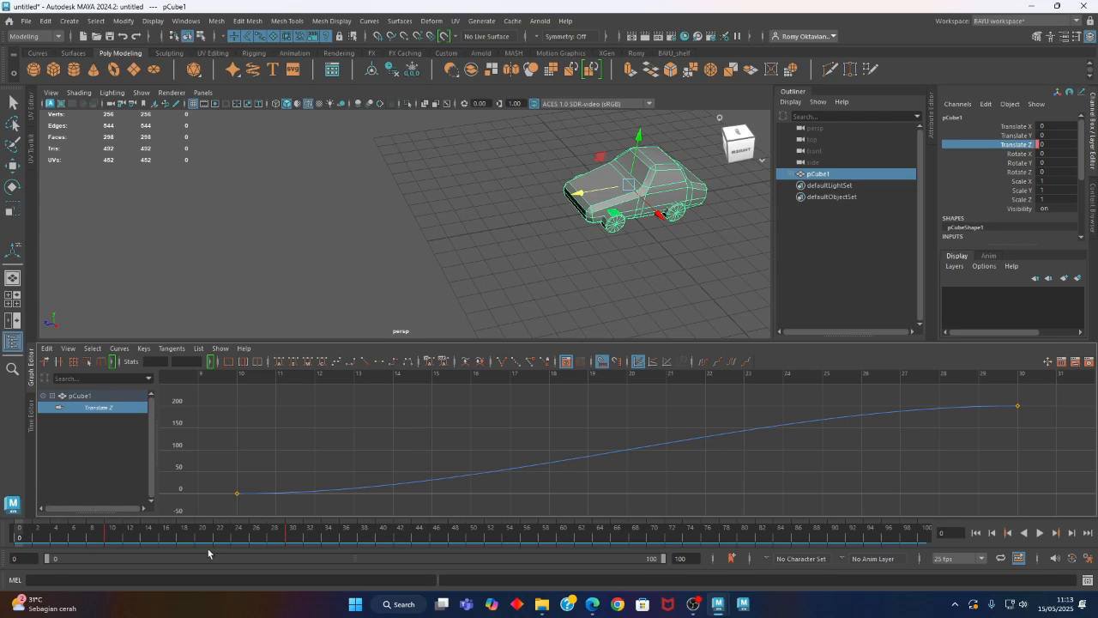
{"action": "left_click_drag", "start_coordinate": [244, 495], "coordinate": [245, 496]}
{"action": "left_click", "coordinate": [1040, 534]}
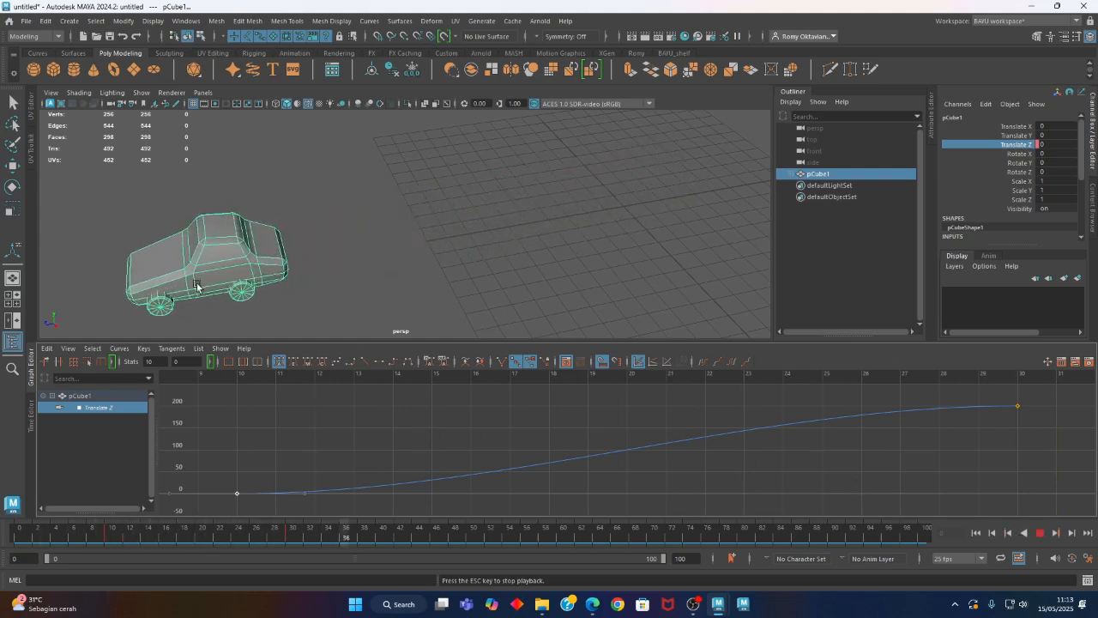
{"action": "left_click", "coordinate": [1040, 533]}
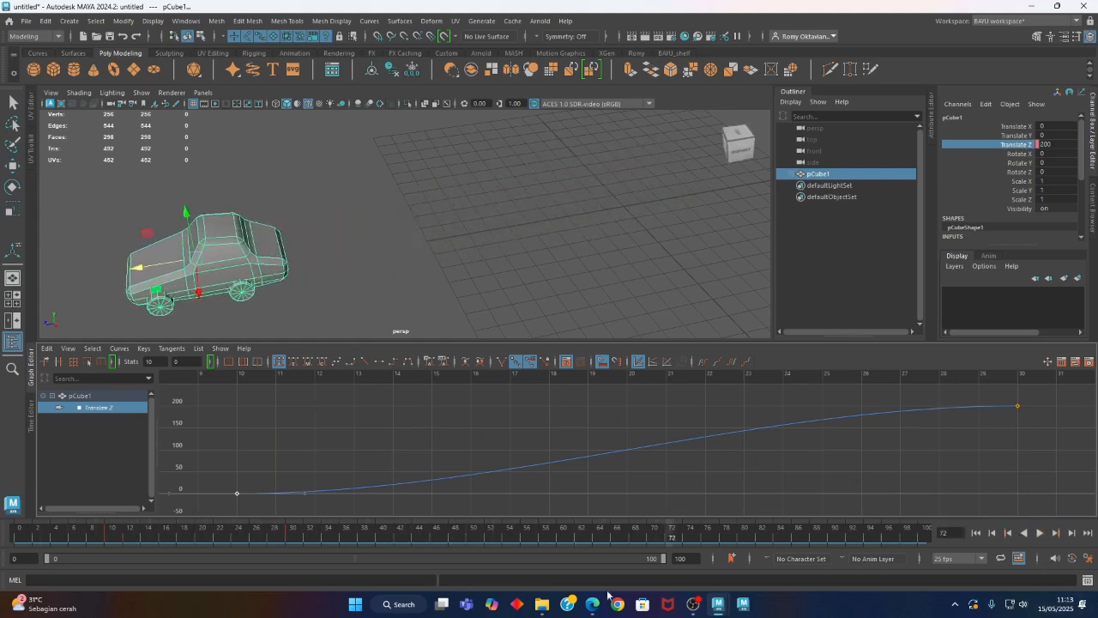
Scrub the animation from frame 10 to frame 30 to check the car's start and end positions
{"action": "left_click_drag", "start_coordinate": [137, 537], "coordinate": [110, 547]}
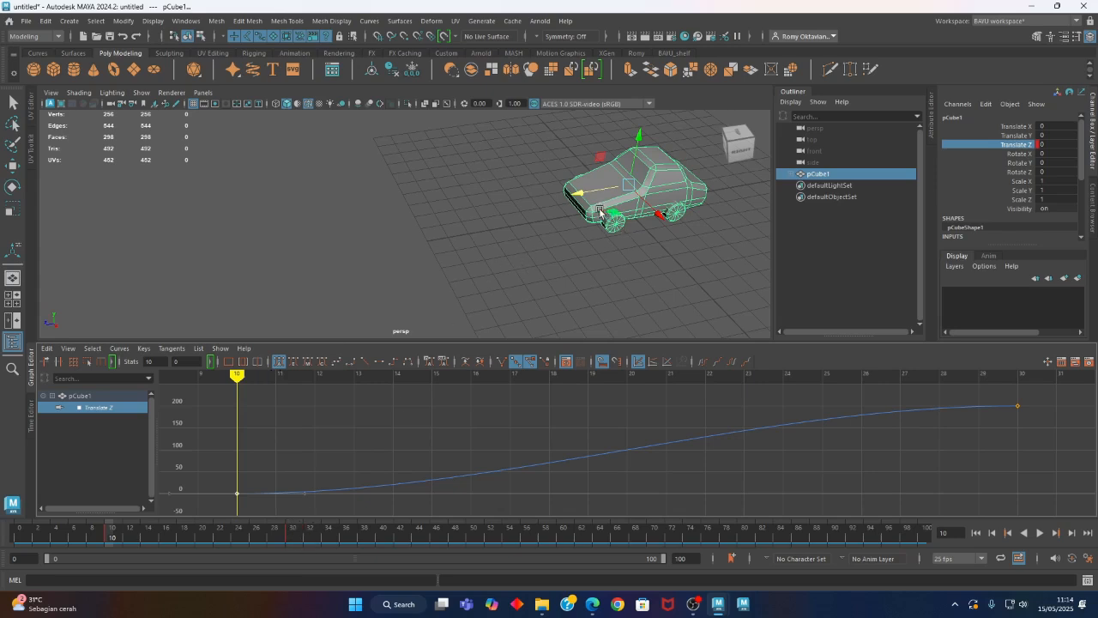
{"action": "mouse_move", "coordinate": [110, 547]}
{"action": "left_mouse_down"}
{"action": "mouse_move", "coordinate": [282, 556]}
{"action": "mouse_move", "coordinate": [111, 544]}
{"action": "left_mouse_up"}
{"action": "left_click_drag", "start_coordinate": [112, 538], "coordinate": [292, 554]}
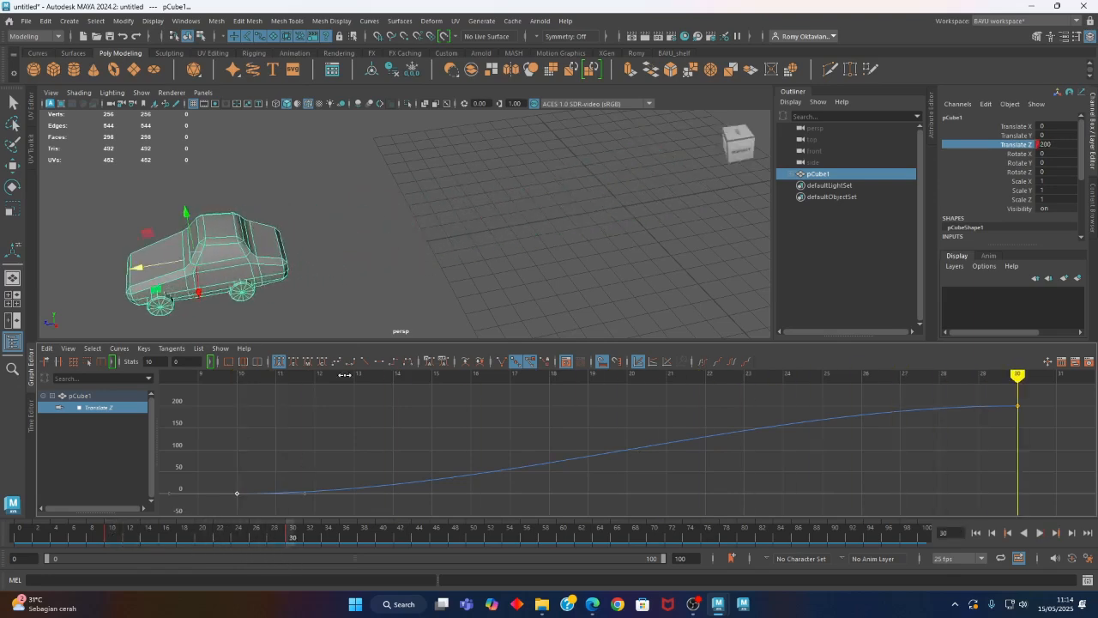
Create a polygon cube to serve as an obstacle for the car
{"action": "left_click_drag", "start_coordinate": [282, 272], "coordinate": [341, 310], "text": "alt"}
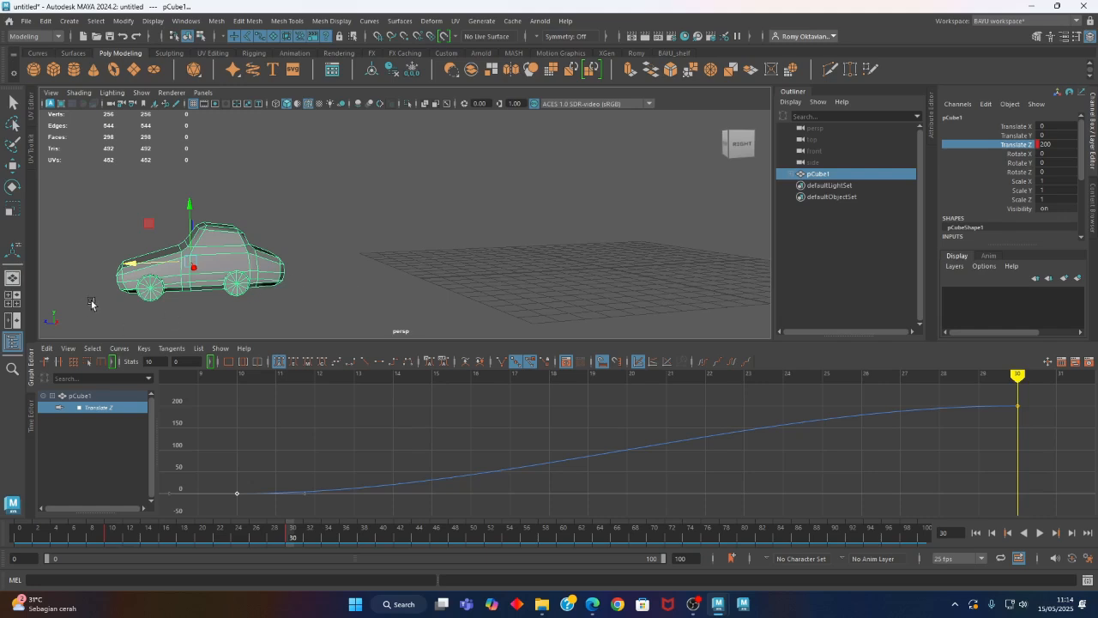
{"action": "left_click_drag", "start_coordinate": [227, 282], "coordinate": [298, 280], "text": "alt"}
{"action": "left_click", "coordinate": [70, 24]}
{"action": "mouse_move", "coordinate": [129, 63]}
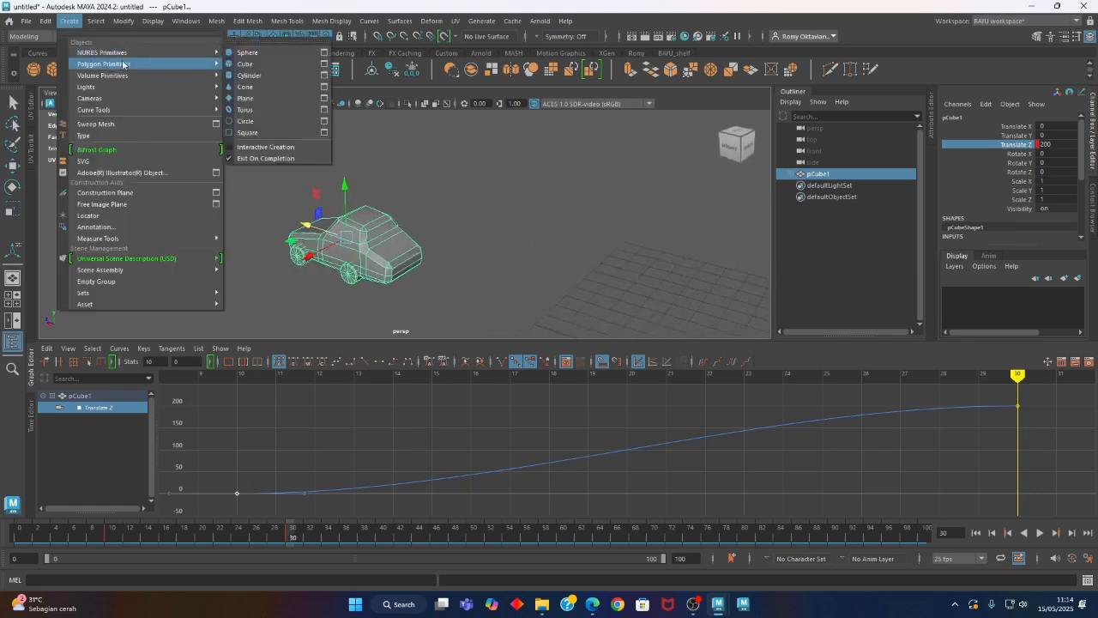
{"action": "left_click", "coordinate": [283, 76]}
{"action": "left_click_drag", "start_coordinate": [332, 241], "coordinate": [386, 225], "text": "alt"}
{"action": "middle_click_drag", "start_coordinate": [612, 271], "coordinate": [544, 231], "text": "alt"}
{"action": "left_click_drag", "start_coordinate": [544, 230], "coordinate": [551, 229], "text": "alt"}
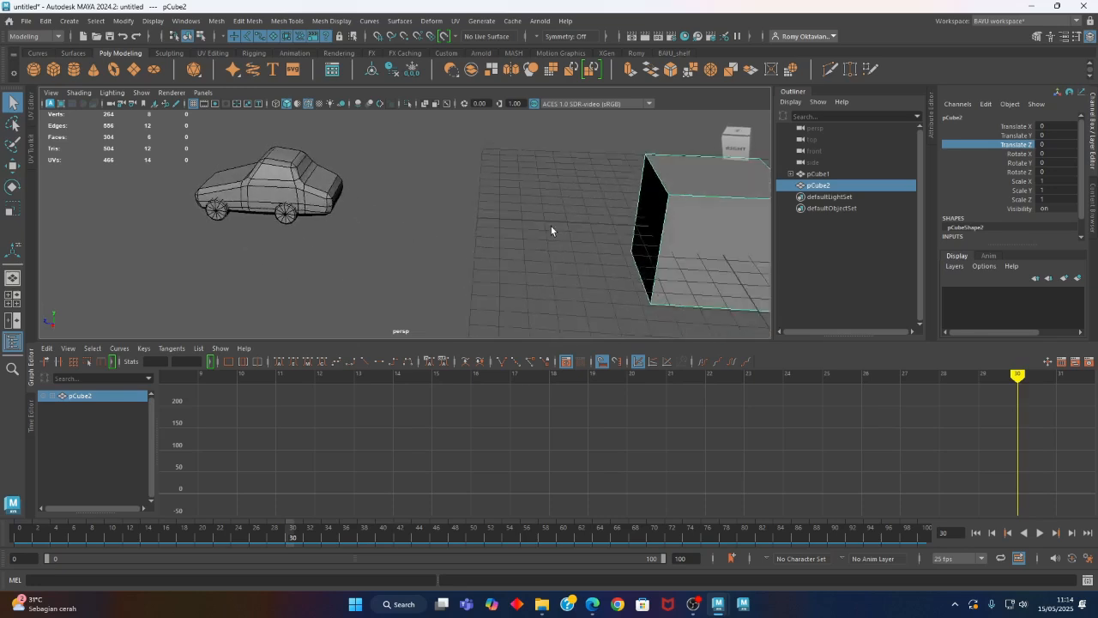
Move the new cube along Z to about 257, placing it in front of the car
{"action": "key", "text": "w"}
{"action": "left_click_drag", "start_coordinate": [663, 228], "coordinate": [96, 198]}
{"action": "middle_click_drag", "start_coordinate": [309, 227], "coordinate": [429, 296], "text": "alt"}
{"action": "left_click_drag", "start_coordinate": [429, 296], "coordinate": [401, 272], "text": "alt"}
{"action": "middle_click_drag", "start_coordinate": [445, 289], "coordinate": [434, 260], "text": "alt"}
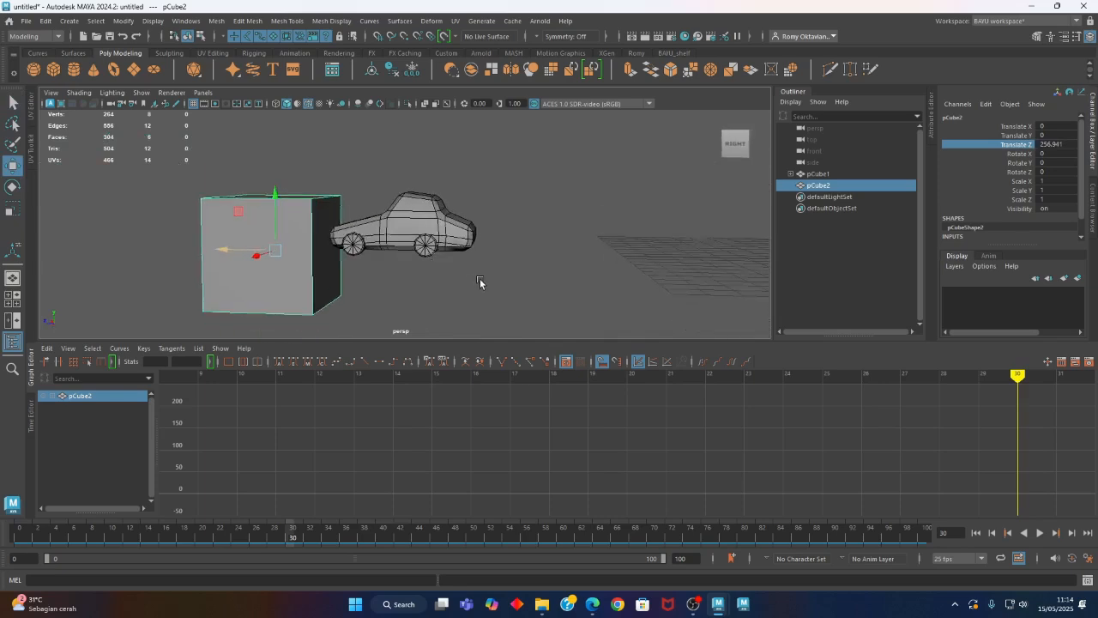
Hide the Graph Editor and set the cube's height to 30 and its width and depth to 20
{"action": "left_click", "coordinate": [34, 385]}
{"action": "left_click", "coordinate": [962, 247]}
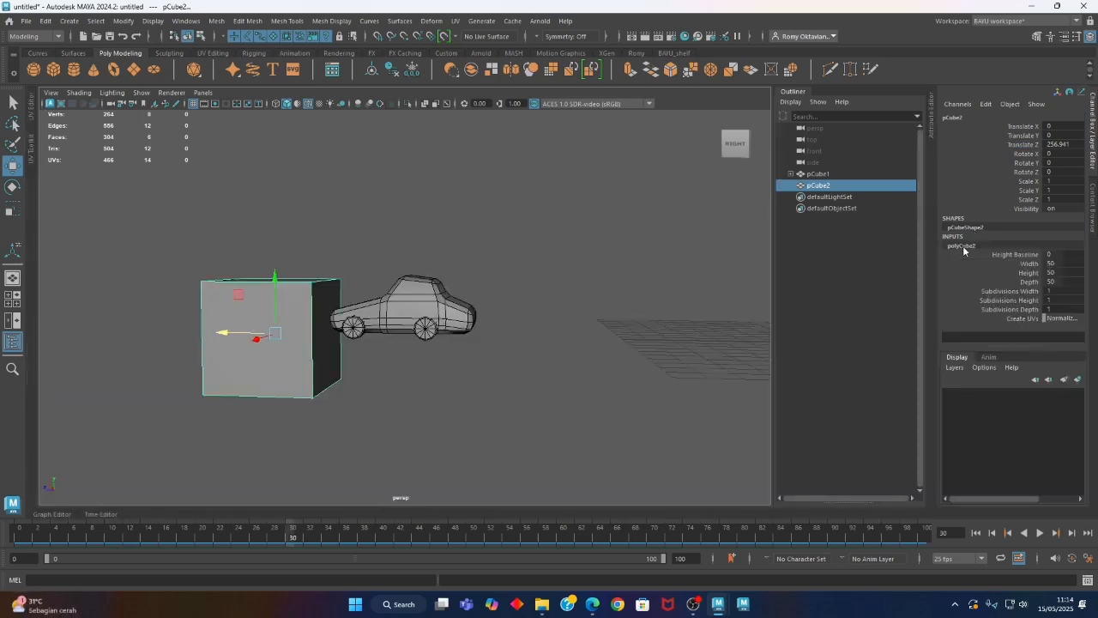
{"action": "double_click", "coordinate": [1066, 272]}
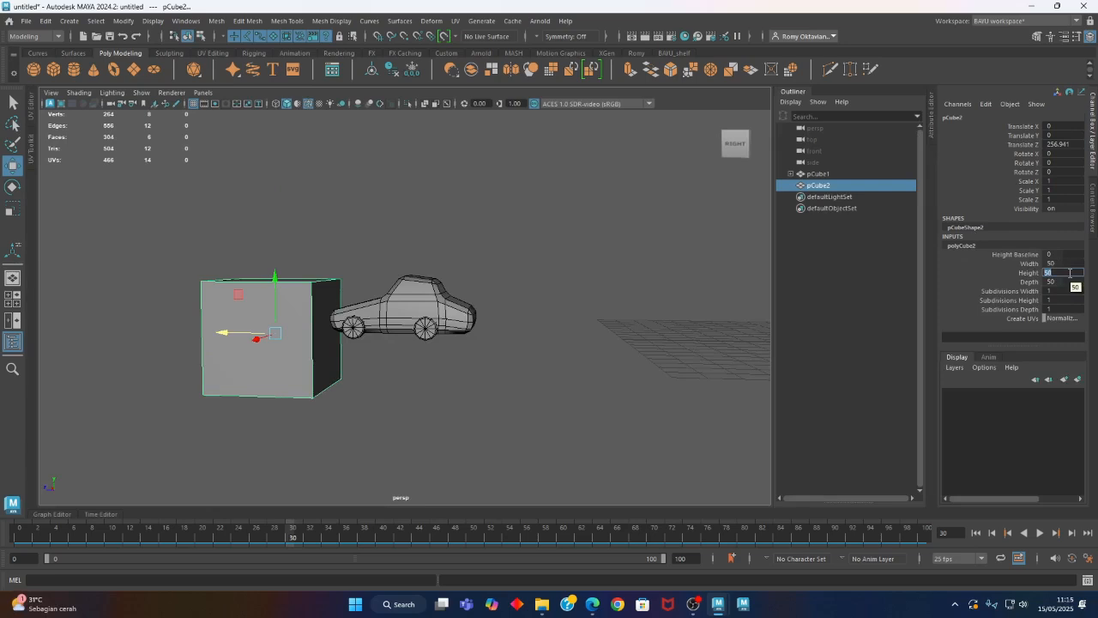
{"action": "type", "text": "30"}
{"action": "key", "text": "Return"}
{"action": "left_click_drag", "start_coordinate": [627, 321], "coordinate": [756, 356], "text": "alt"}
{"action": "double_click", "coordinate": [1064, 264]}
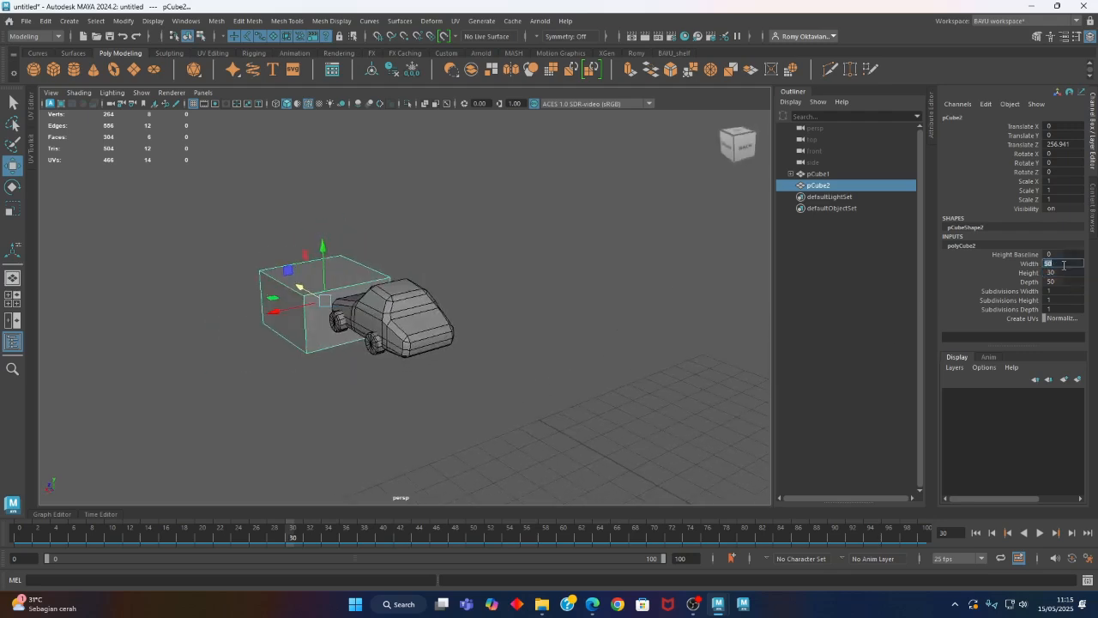
{"action": "double_click", "coordinate": [1073, 285]}
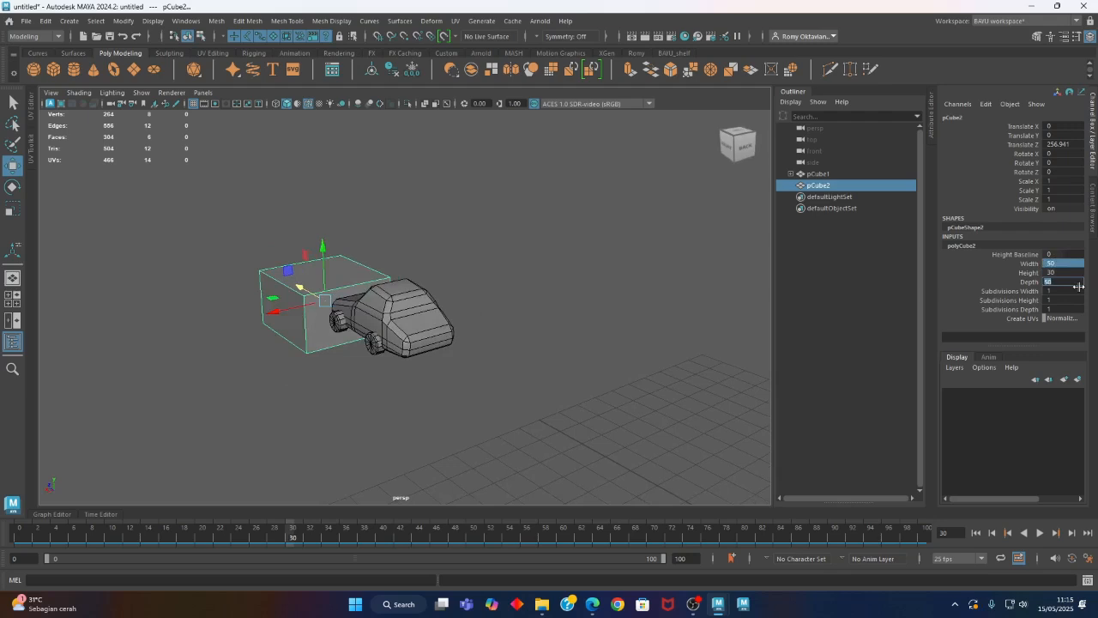
{"action": "key", "text": "Return"}
Raise the box to a Translate Y of about 15.3 so its base sits at wheel level, checking in the side view
{"action": "left_click_drag", "start_coordinate": [249, 371], "coordinate": [289, 390], "text": "alt"}
{"action": "scroll", "coordinate": [300, 384], "scroll_direction": "up", "scroll_amount": 5}
{"action": "middle_click_drag", "start_coordinate": [320, 377], "coordinate": [444, 366], "text": "alt"}
{"action": "mouse_move", "coordinate": [444, 361]}
{"action": "left_mouse_down", "text": "alt"}
{"action": "mouse_move", "coordinate": [475, 345]}
{"action": "mouse_move", "coordinate": [455, 355]}
{"action": "left_mouse_up", "text": "alt"}
{"action": "left_click_drag", "start_coordinate": [301, 280], "coordinate": [299, 213]}
{"action": "key", "text": "space"}
{"action": "key", "text": "space"}
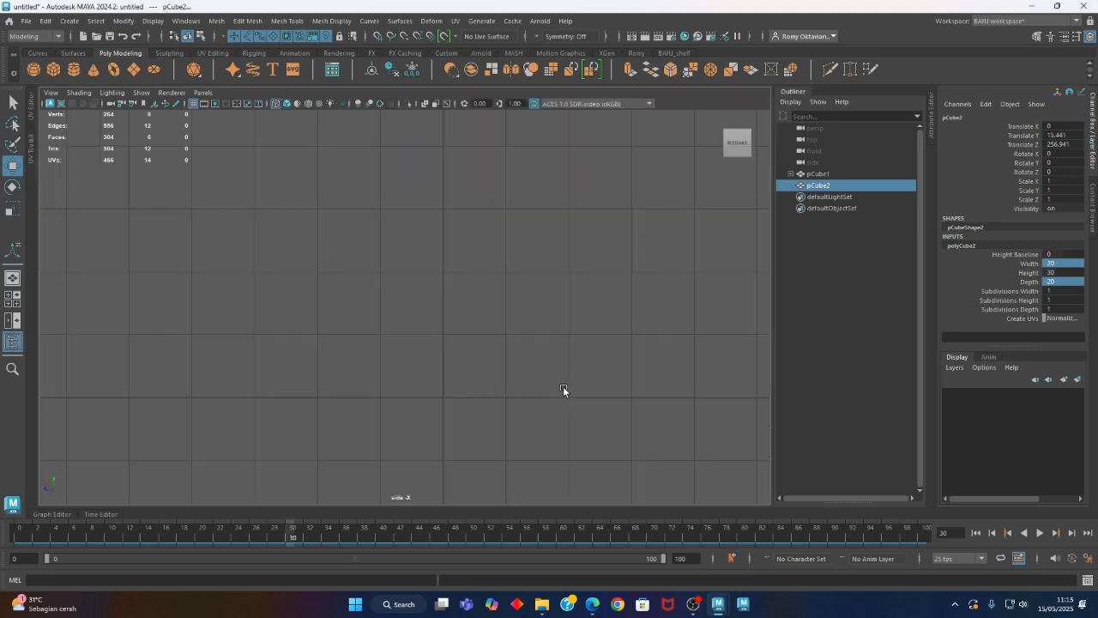
{"action": "key", "text": "a"}
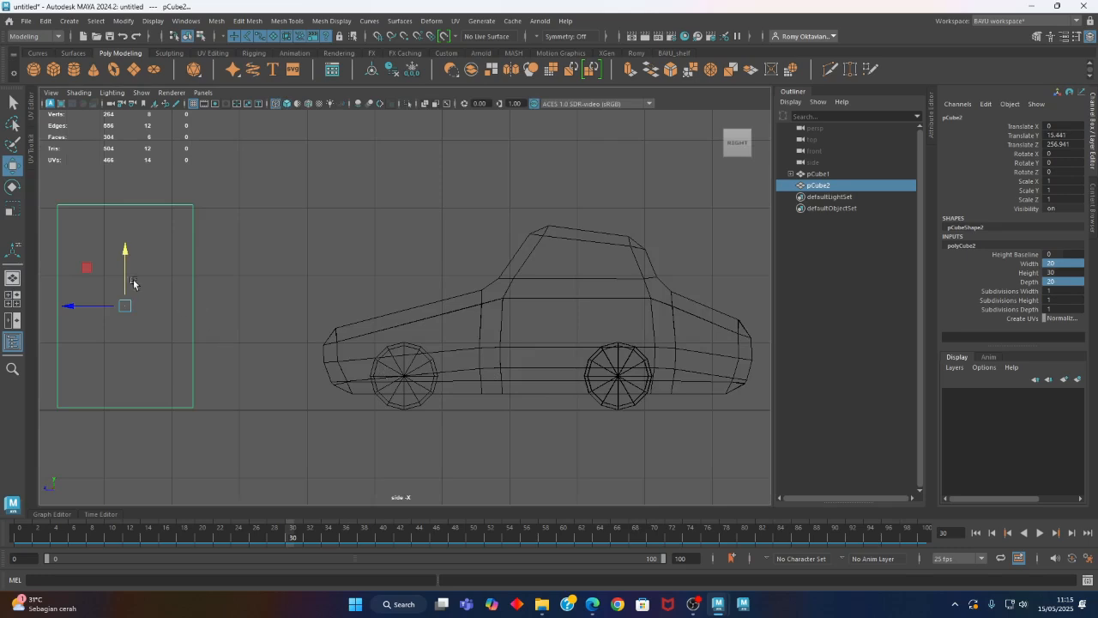
{"action": "left_click_drag", "start_coordinate": [124, 269], "coordinate": [125, 272]}
{"action": "middle_click_drag", "start_coordinate": [281, 387], "coordinate": [304, 381], "text": "alt"}
{"action": "key", "text": "space"}
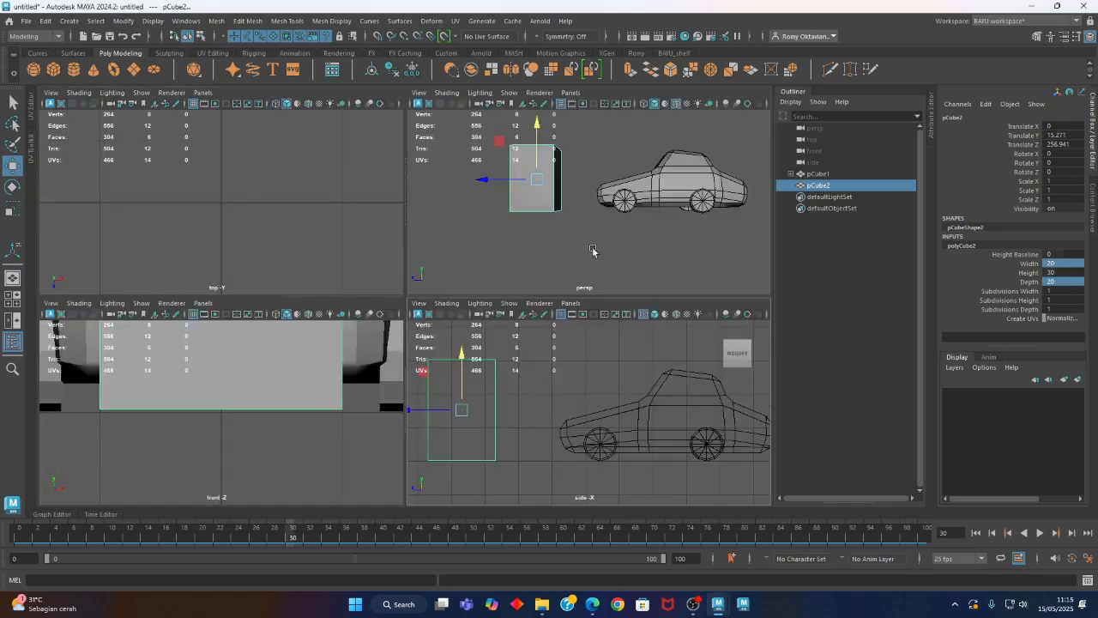
{"action": "key", "text": "space"}
Increase the box's width to 32.6 to suit the width of the car
{"action": "left_click_drag", "start_coordinate": [365, 341], "coordinate": [452, 316], "text": "alt"}
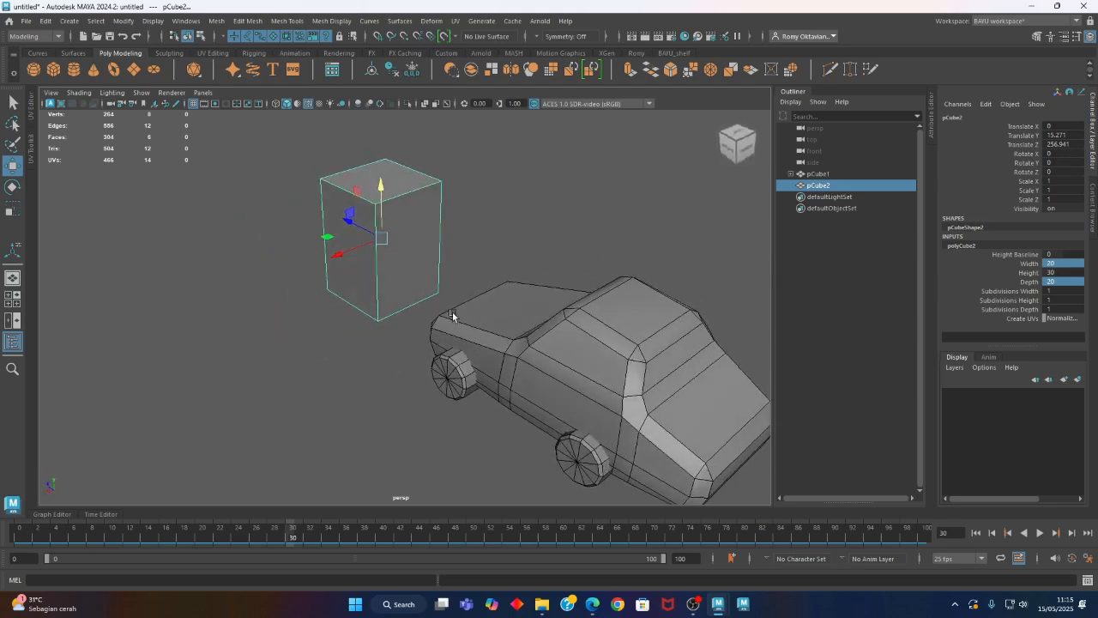
{"action": "left_click", "coordinate": [1029, 263]}
{"action": "middle_click_drag", "start_coordinate": [752, 213], "coordinate": [731, 195]}
{"action": "left_click_drag", "start_coordinate": [373, 232], "coordinate": [405, 325], "text": "alt"}
{"action": "right_click_drag", "start_coordinate": [405, 325], "coordinate": [426, 348], "text": "alt"}
{"action": "middle_click_drag", "start_coordinate": [425, 342], "coordinate": [304, 364], "text": "alt"}
{"action": "left_click_drag", "start_coordinate": [305, 364], "coordinate": [387, 343], "text": "alt"}
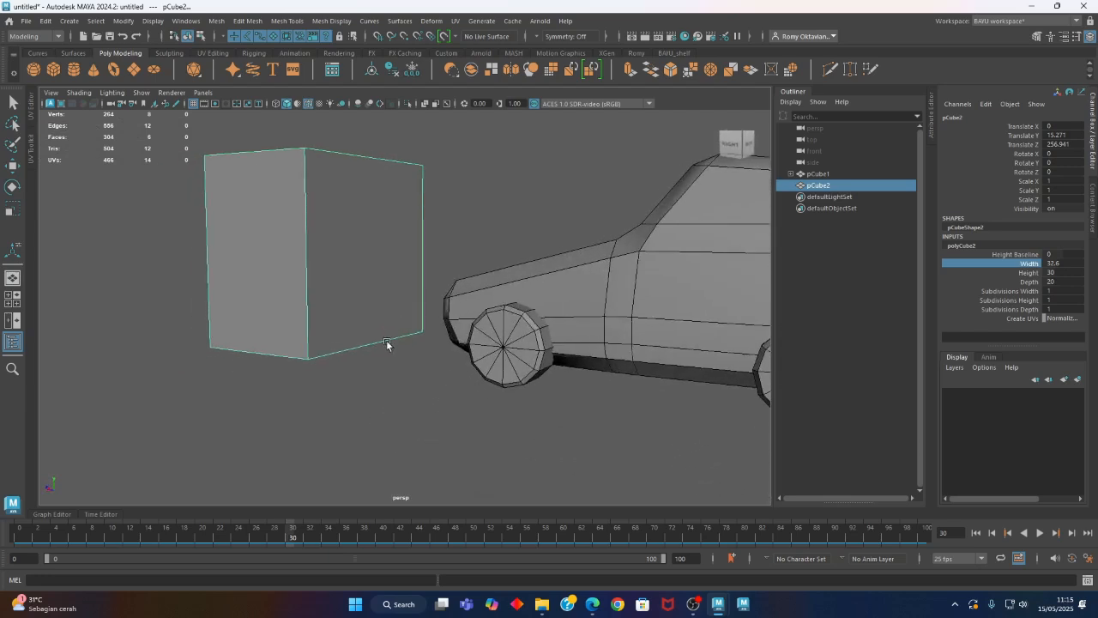
{"action": "left_click", "coordinate": [1026, 301]}
{"action": "middle_click_drag", "start_coordinate": [431, 232], "coordinate": [406, 232]}
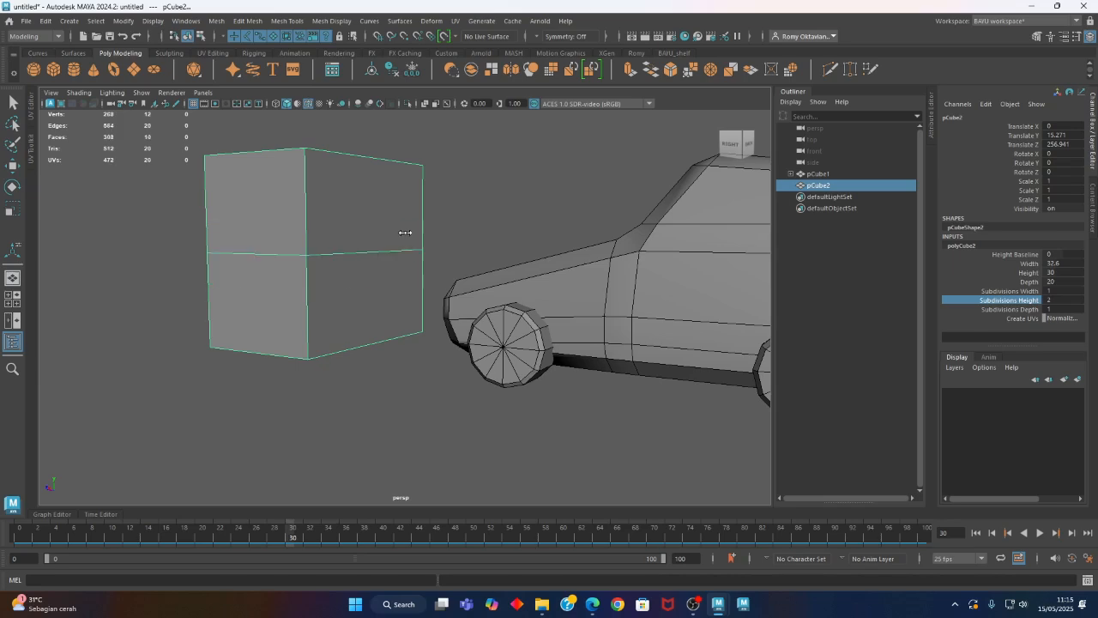
{"action": "left_click_drag", "start_coordinate": [328, 250], "coordinate": [333, 256], "text": "alt"}
{"action": "right_click_drag", "start_coordinate": [498, 170], "coordinate": [450, 170]}
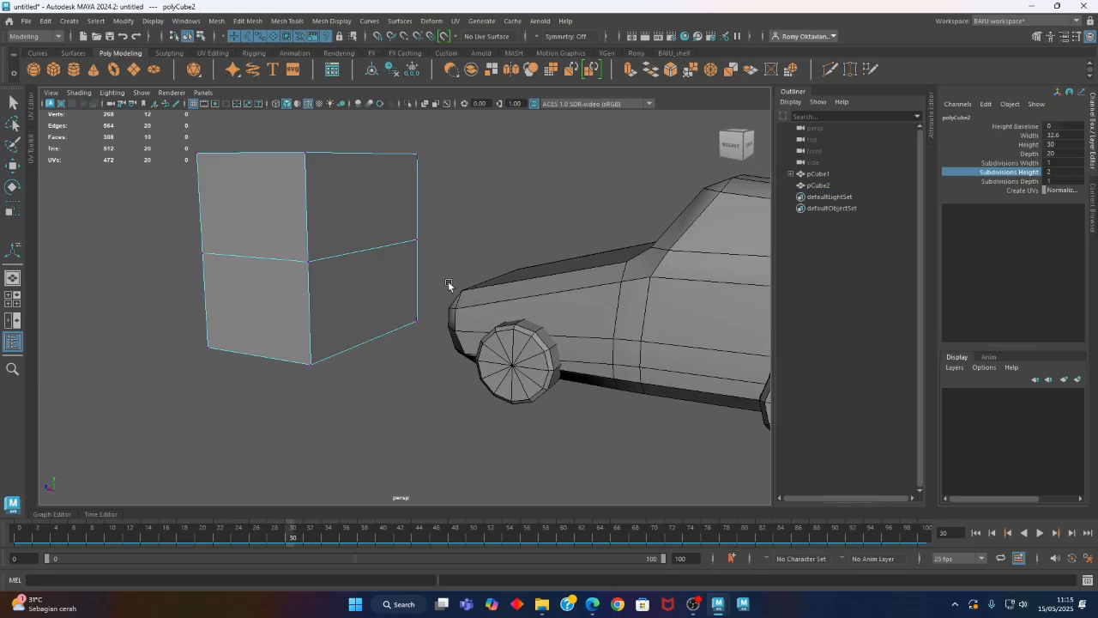
{"action": "key", "text": "ctrl+z"}
{"action": "key", "text": "ctrl+z"}
Select the bottom face of the box and extrude it
{"action": "left_click_drag", "start_coordinate": [436, 346], "coordinate": [422, 245], "text": "alt"}
{"action": "right_click_drag", "start_coordinate": [421, 245], "coordinate": [420, 283]}
{"action": "left_click", "coordinate": [378, 321]}
{"action": "left_click_drag", "start_coordinate": [378, 322], "coordinate": [367, 263], "text": "alt"}
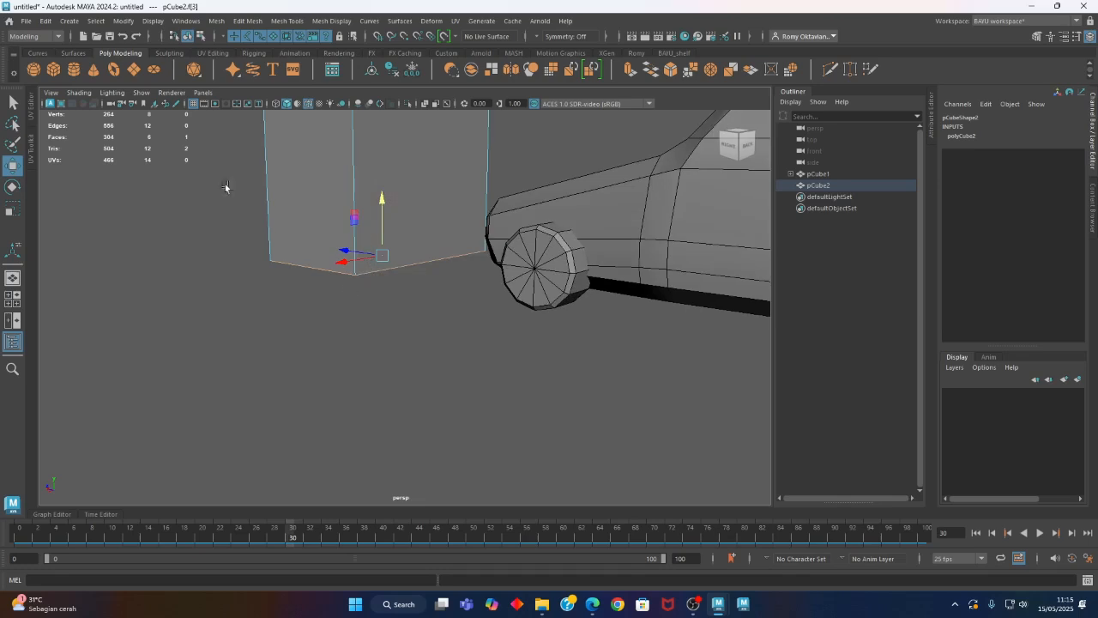
{"action": "left_click", "coordinate": [247, 21]}
{"action": "left_click", "coordinate": [282, 133]}
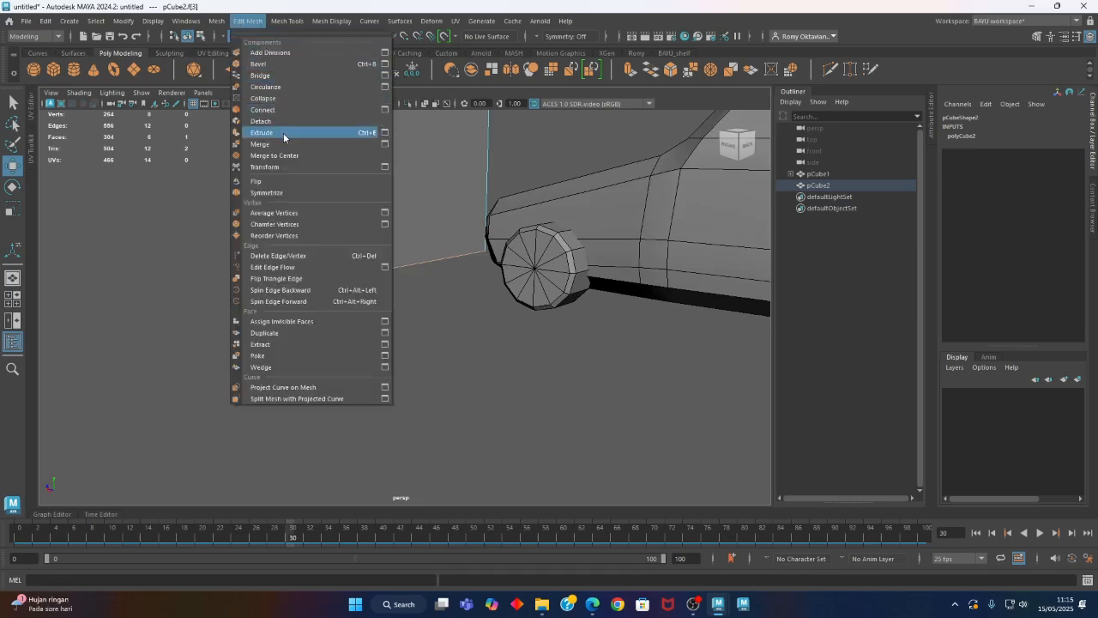
{"action": "mouse_move", "coordinate": [380, 306]}
{"action": "left_mouse_down", "text": "alt"}
{"action": "mouse_move", "coordinate": [323, 329]}
{"action": "mouse_move", "coordinate": [390, 317]}
{"action": "left_mouse_up", "text": "alt"}
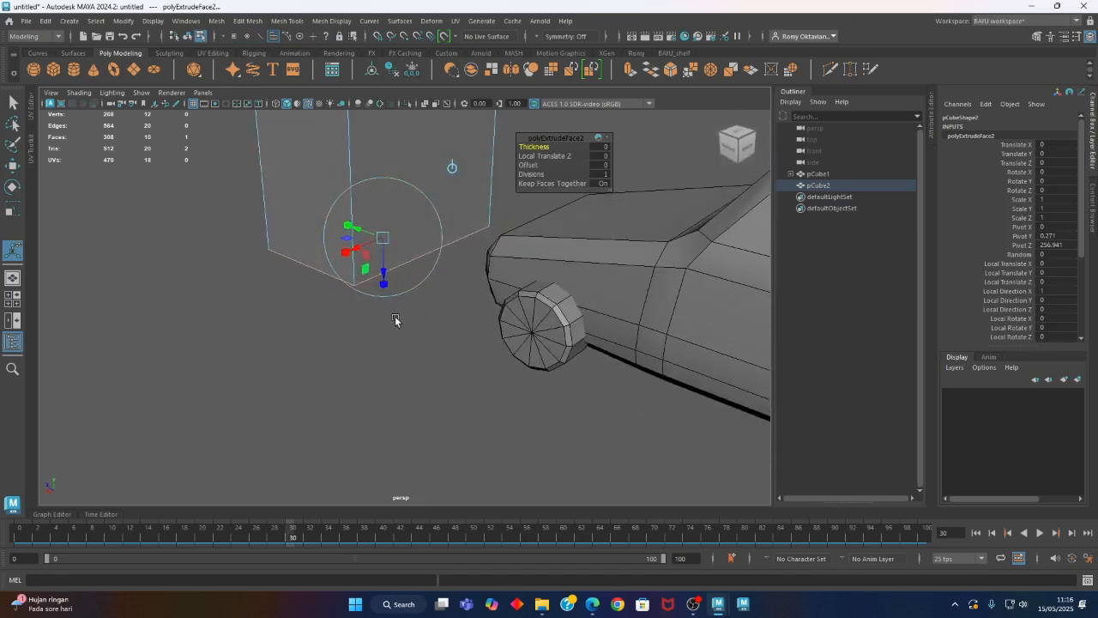
Scale the extruded bottom face outward along X and Z in the top view, forming an even rim around the box
{"action": "key", "text": "r"}
{"action": "left_click_drag", "start_coordinate": [308, 255], "coordinate": [351, 278], "text": "alt"}
{"action": "key", "text": "space"}
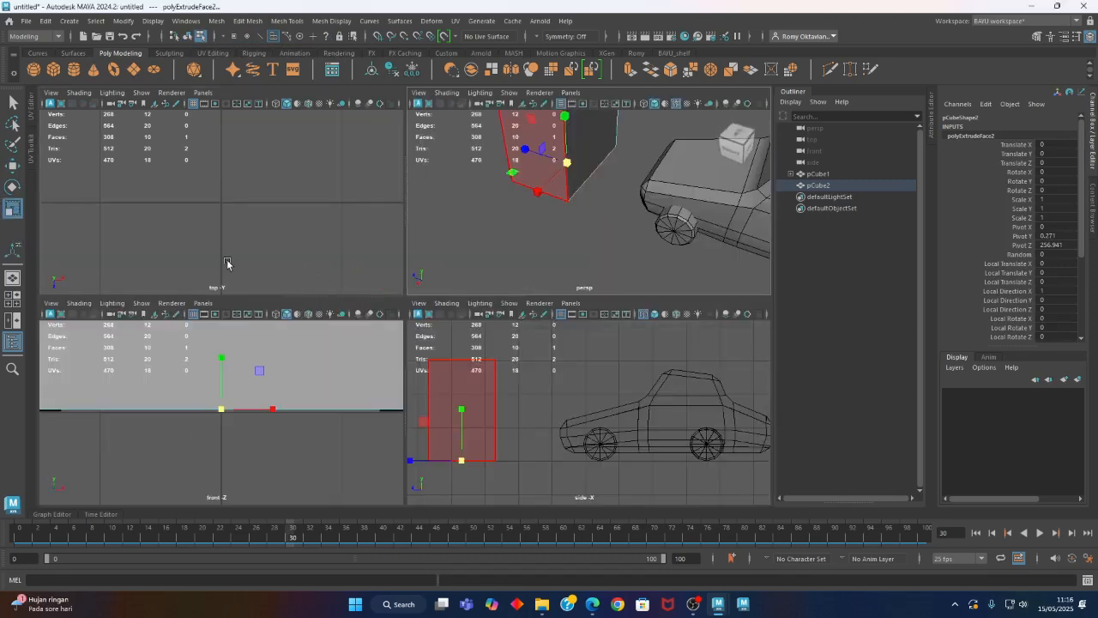
{"action": "key", "text": "space"}
{"action": "key", "text": "a"}
{"action": "right_click_drag", "start_coordinate": [452, 284], "coordinate": [363, 312], "text": "alt"}
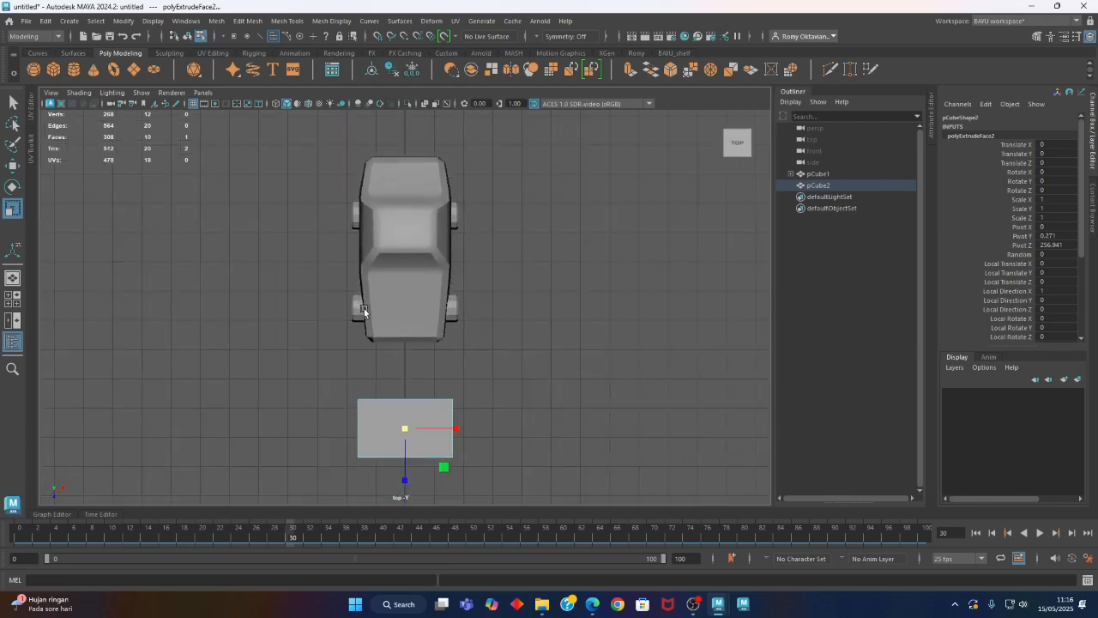
{"action": "middle_click_drag", "start_coordinate": [335, 462], "coordinate": [308, 351], "text": "alt"}
{"action": "right_click_drag", "start_coordinate": [308, 351], "coordinate": [466, 363], "text": "alt"}
{"action": "left_click_drag", "start_coordinate": [411, 328], "coordinate": [362, 399]}
{"action": "left_click_drag", "start_coordinate": [413, 327], "coordinate": [411, 327]}
{"action": "key", "text": "space"}
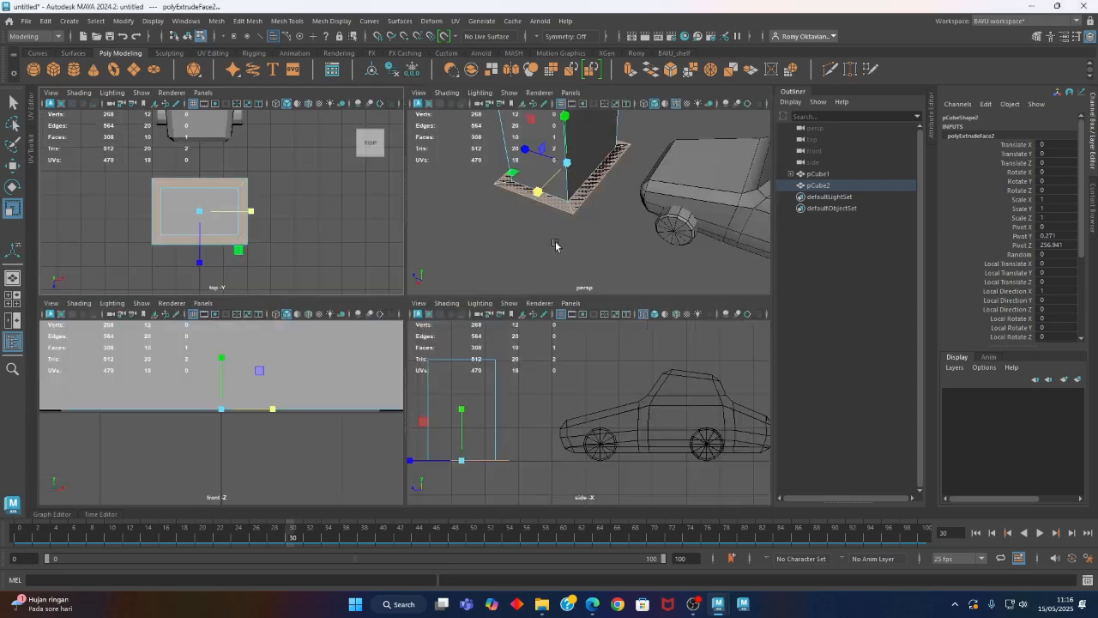
Extrude the box's widened bottom face downward by about 4.7 to give the base rim thickness
{"action": "key", "text": "space"}
{"action": "left_click_drag", "start_coordinate": [358, 393], "coordinate": [357, 381], "text": "alt"}
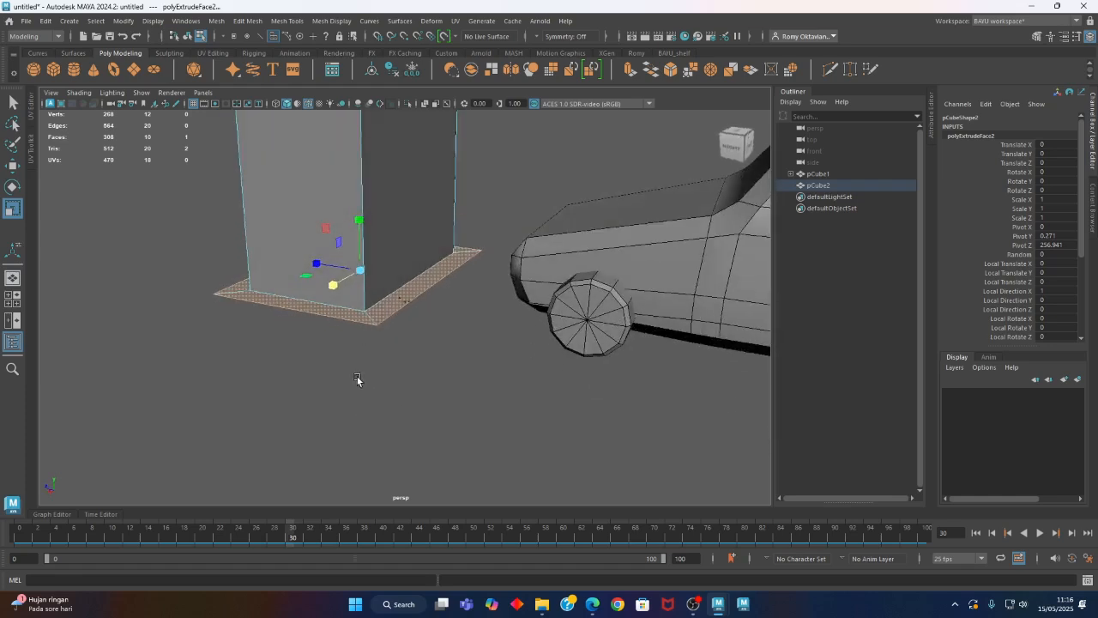
{"action": "key", "text": "ctrl+e"}
{"action": "left_click_drag", "start_coordinate": [357, 311], "coordinate": [357, 328]}
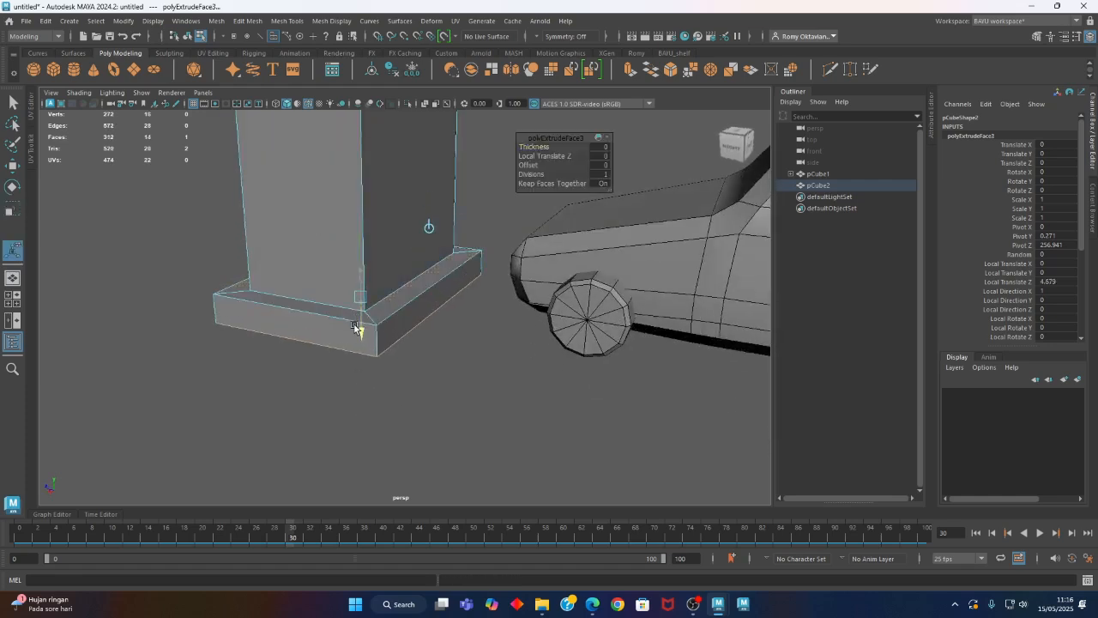
{"action": "left_click_drag", "start_coordinate": [490, 291], "coordinate": [431, 238], "text": "alt"}
{"action": "right_click", "coordinate": [443, 211]}
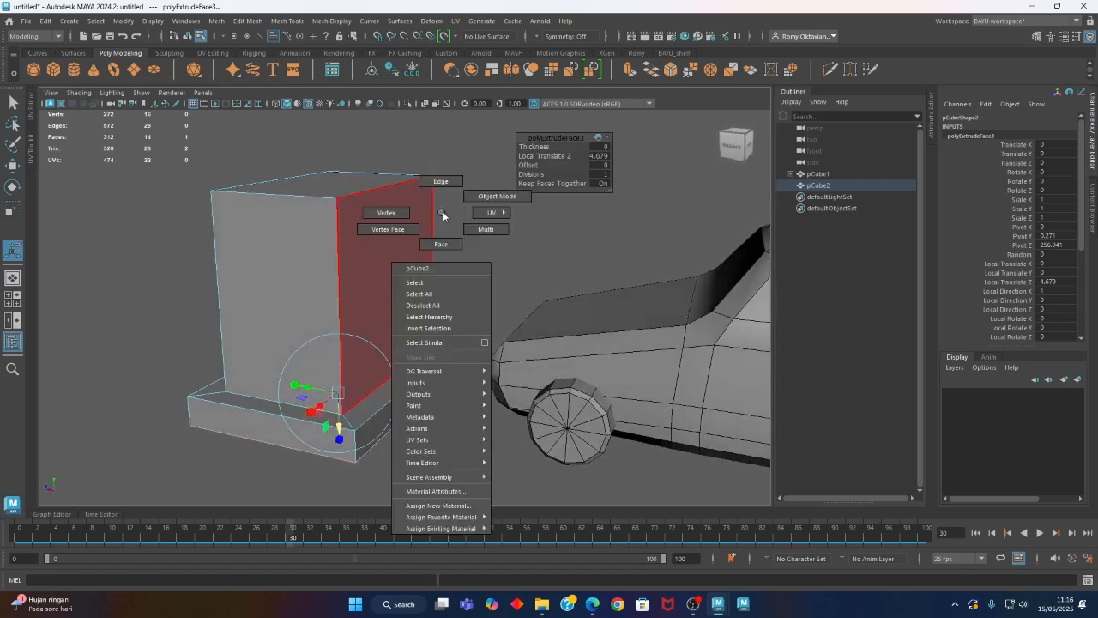
{"action": "right_click_drag", "start_coordinate": [443, 211], "coordinate": [493, 198]}
Insert a vertical edge loop through the middle of the box, splitting its car-facing side into two halves
{"action": "left_click", "coordinate": [487, 233]}
{"action": "left_click_drag", "start_coordinate": [365, 287], "coordinate": [324, 296], "text": "alt"}
{"action": "left_click", "coordinate": [332, 297]}
{"action": "right_click_drag", "start_coordinate": [487, 159], "coordinate": [490, 124]}
{"action": "left_click_drag", "start_coordinate": [490, 129], "coordinate": [420, 244], "text": "alt"}
{"action": "left_click_drag", "start_coordinate": [491, 223], "coordinate": [455, 240], "text": "alt"}
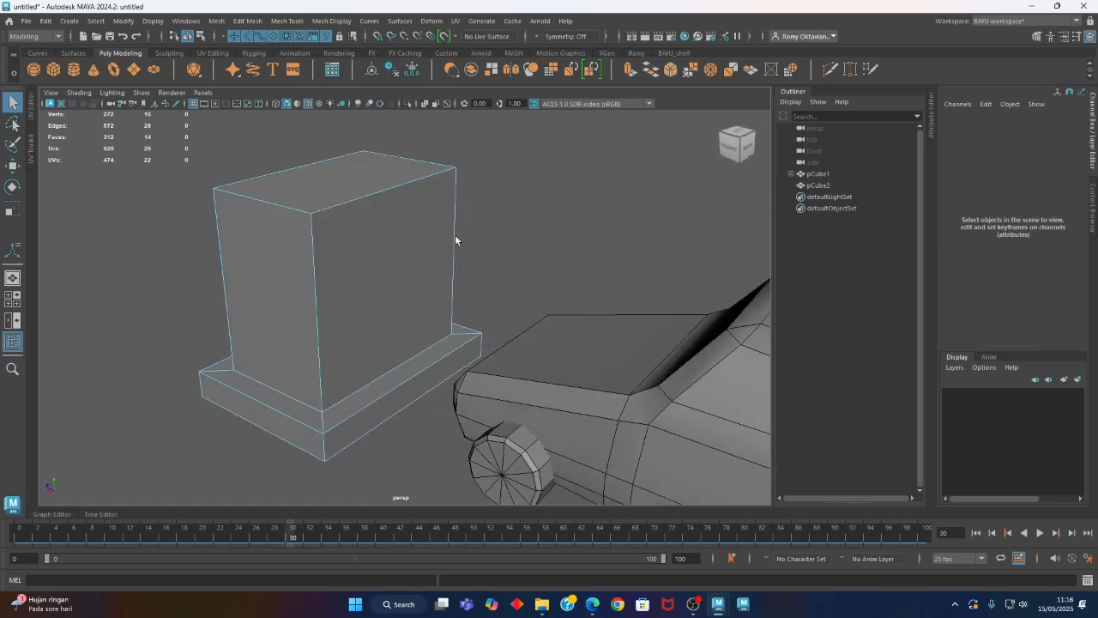
{"action": "left_click_drag", "start_coordinate": [275, 129], "coordinate": [480, 250], "text": "alt"}
{"action": "right_click", "coordinate": [552, 172]}
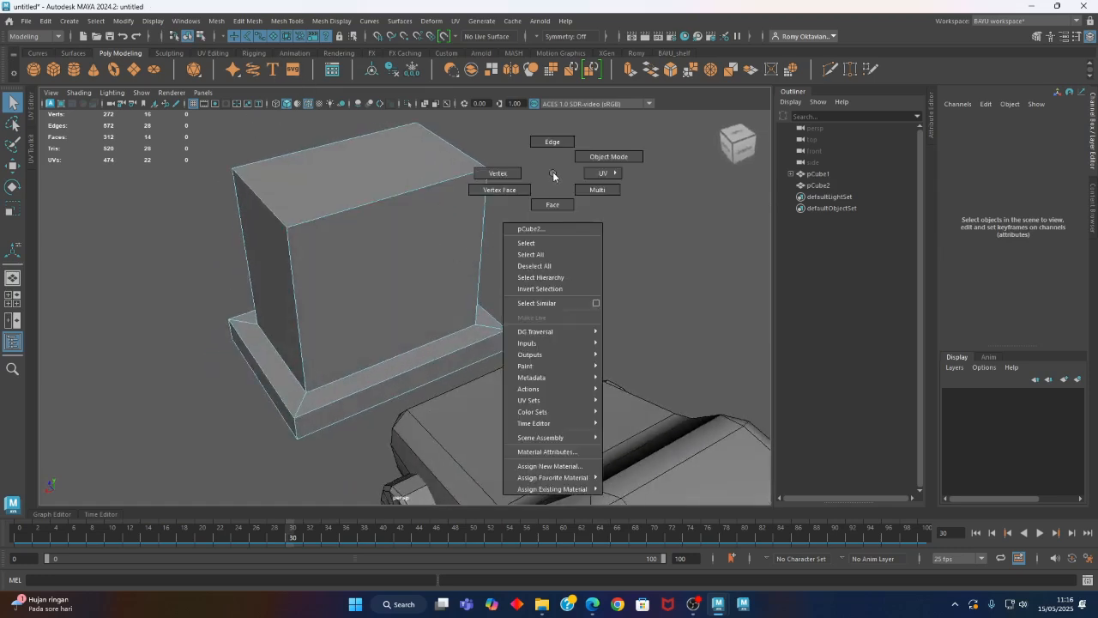
{"action": "left_click", "coordinate": [588, 158]}
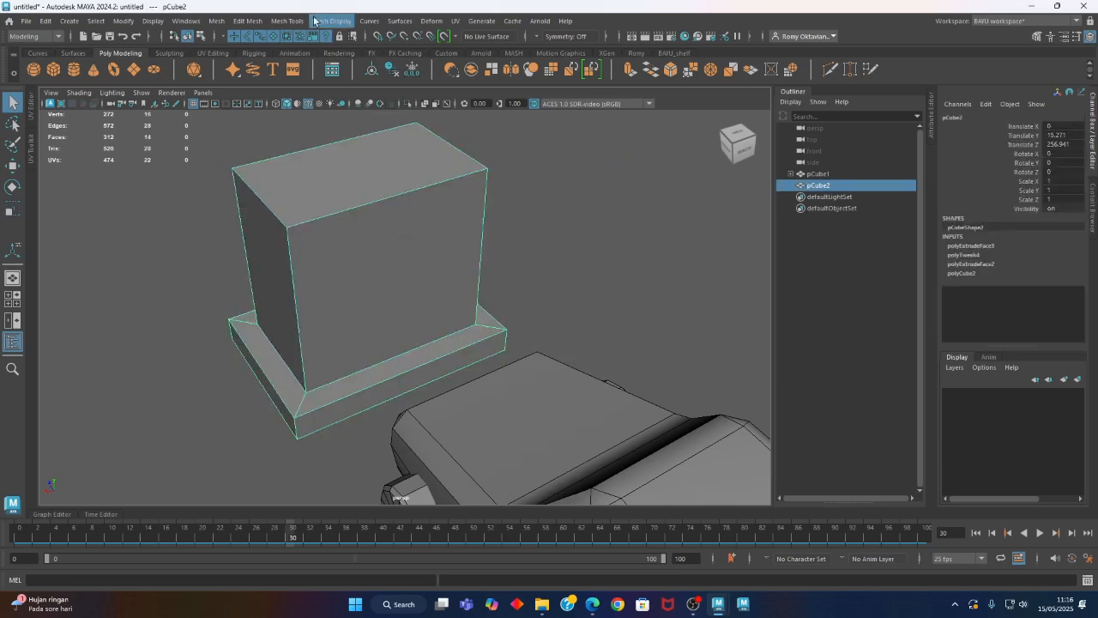
{"action": "left_click", "coordinate": [287, 20]}
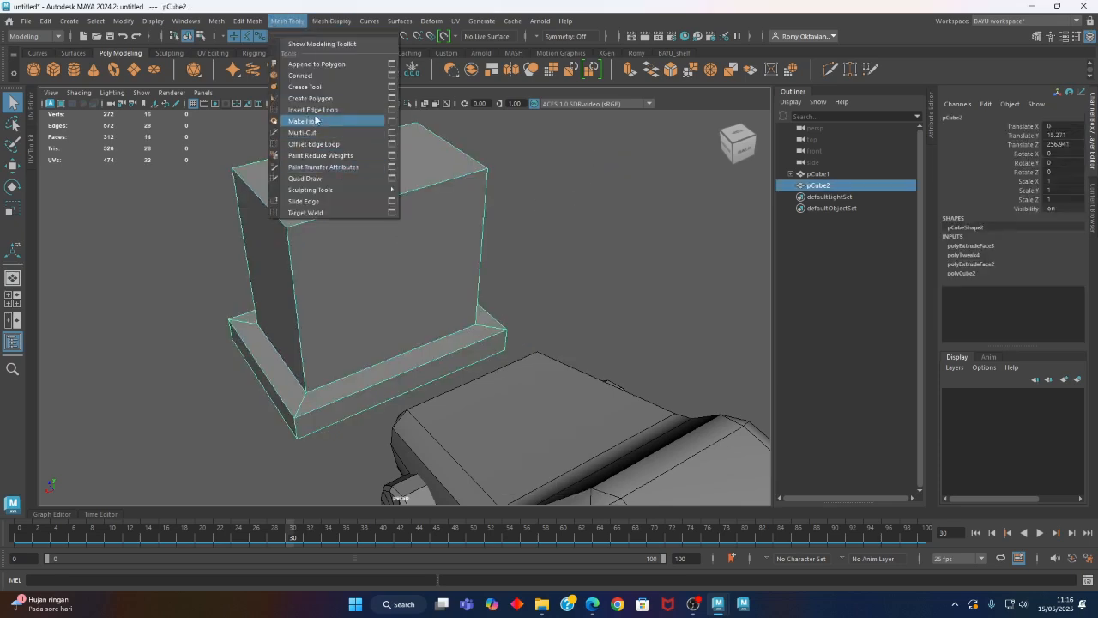
{"action": "left_click", "coordinate": [315, 110]}
{"action": "left_click_drag", "start_coordinate": [478, 262], "coordinate": [398, 314], "text": "alt"}
{"action": "left_click_drag", "start_coordinate": [387, 201], "coordinate": [494, 276]}
{"action": "key", "text": "w"}
{"action": "right_click_drag", "start_coordinate": [544, 193], "coordinate": [550, 236]}
{"action": "left_click", "coordinate": [424, 291]}
{"action": "left_click", "coordinate": [341, 326], "text": "shift"}
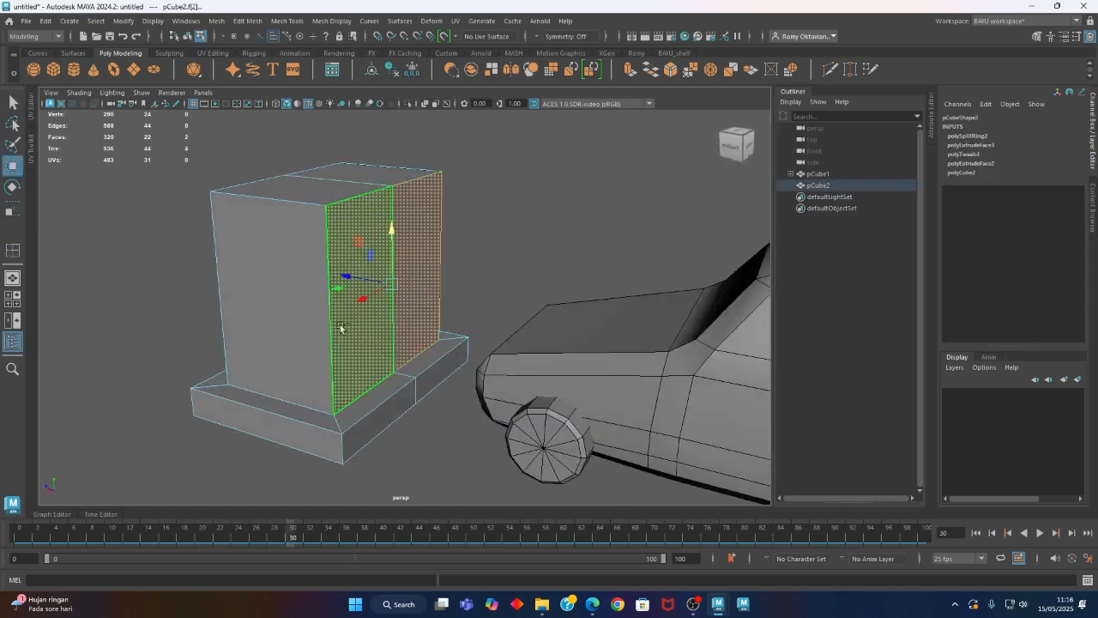
{"action": "left_click", "coordinate": [248, 20]}
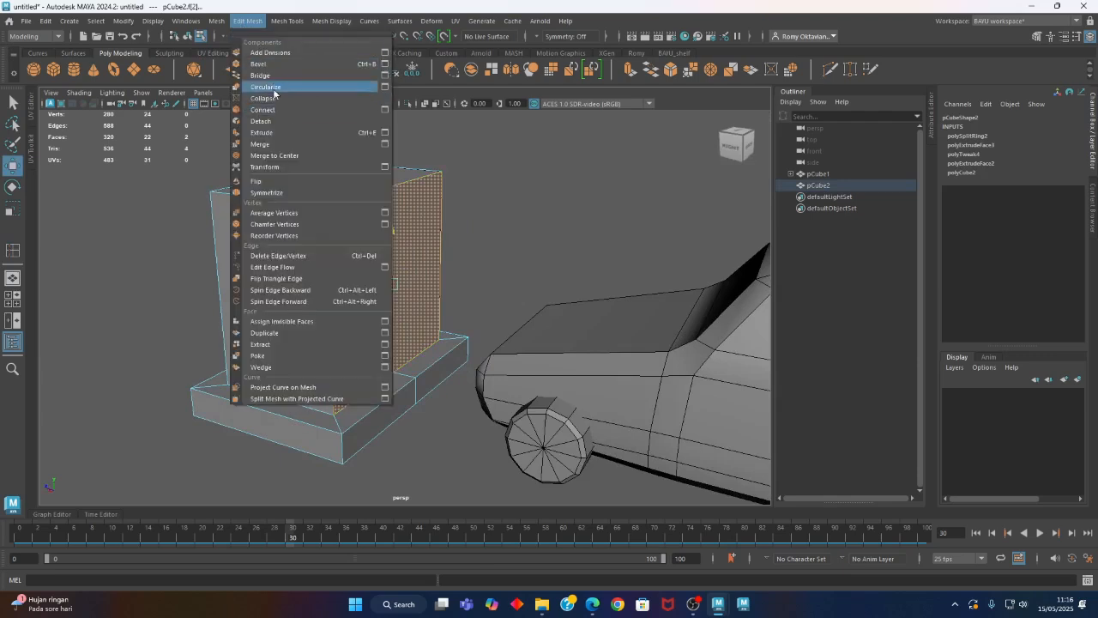
{"action": "left_click", "coordinate": [275, 133]}
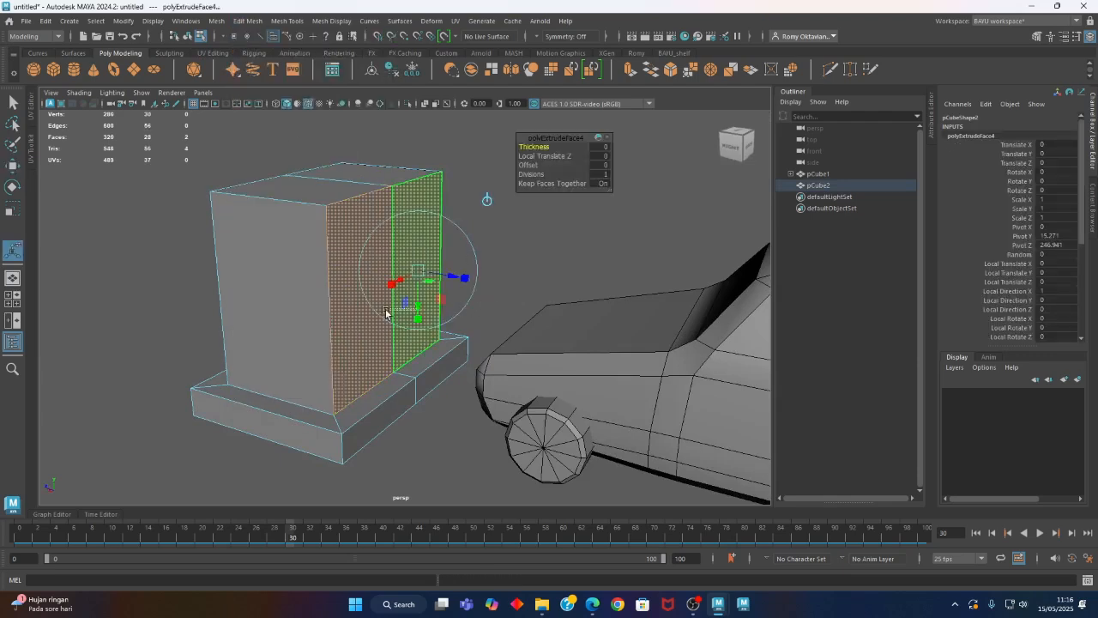
{"action": "left_click_drag", "start_coordinate": [386, 310], "coordinate": [390, 311]}
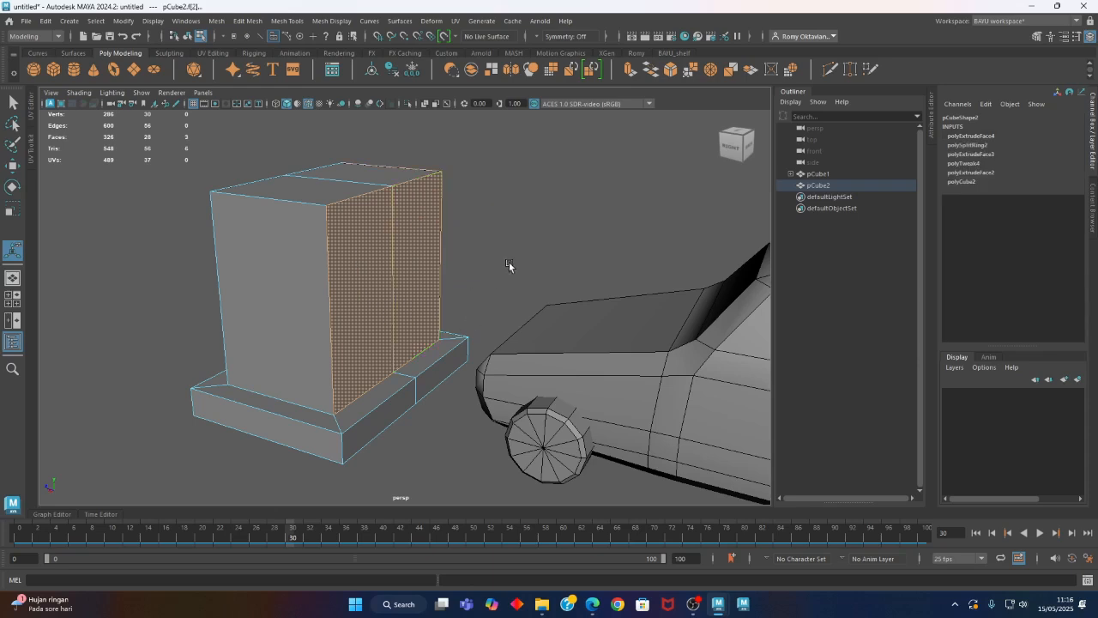
{"action": "key", "text": "w"}
{"action": "left_click_drag", "start_coordinate": [485, 259], "coordinate": [572, 317], "text": "alt"}
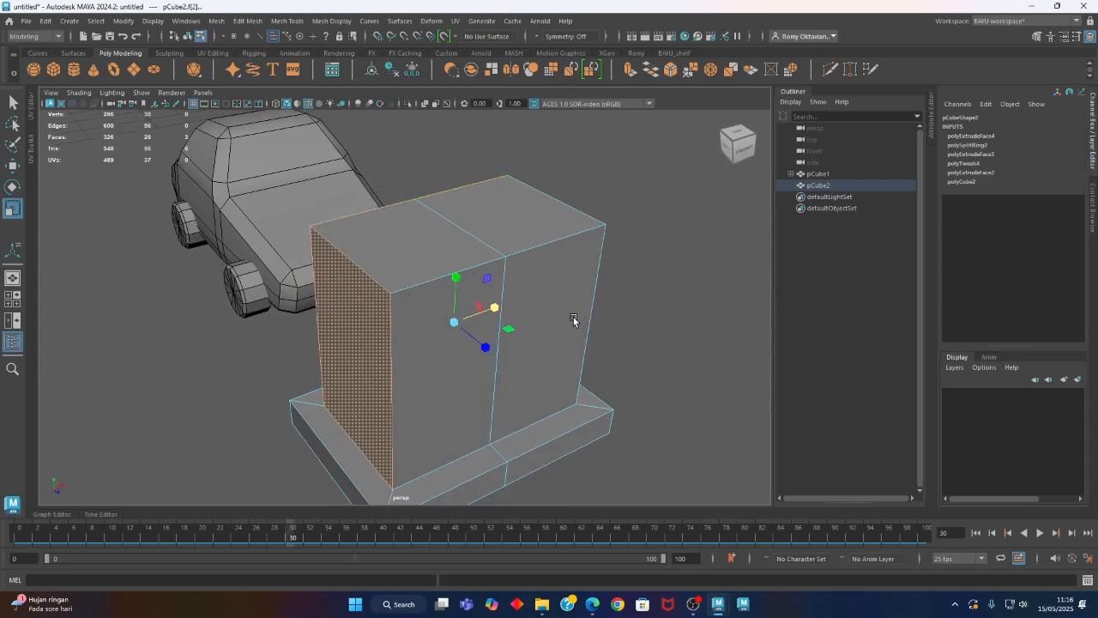
{"action": "key", "text": "ctrl+z"}
{"action": "left_click", "coordinate": [573, 319]}
{"action": "left_click_drag", "start_coordinate": [573, 316], "coordinate": [445, 263], "text": "alt"}
Extrude the two faces on the box's car-facing side and scale them inward along X and Y to leave a frame
{"action": "left_click", "coordinate": [444, 264]}
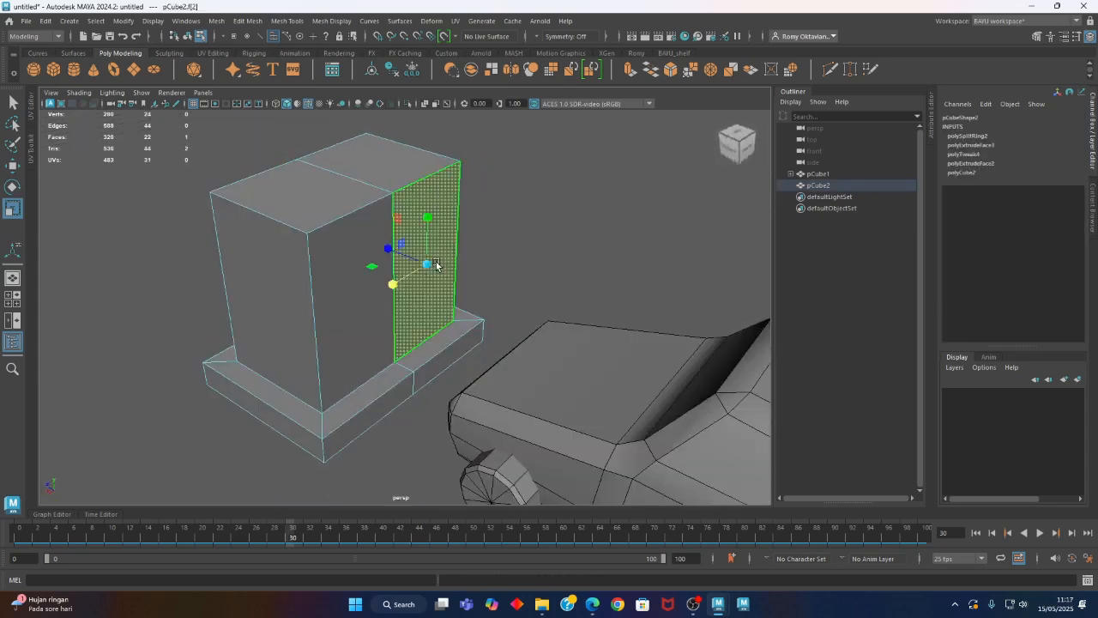
{"action": "left_click", "coordinate": [347, 318], "text": "shift"}
{"action": "left_click", "coordinate": [234, 23]}
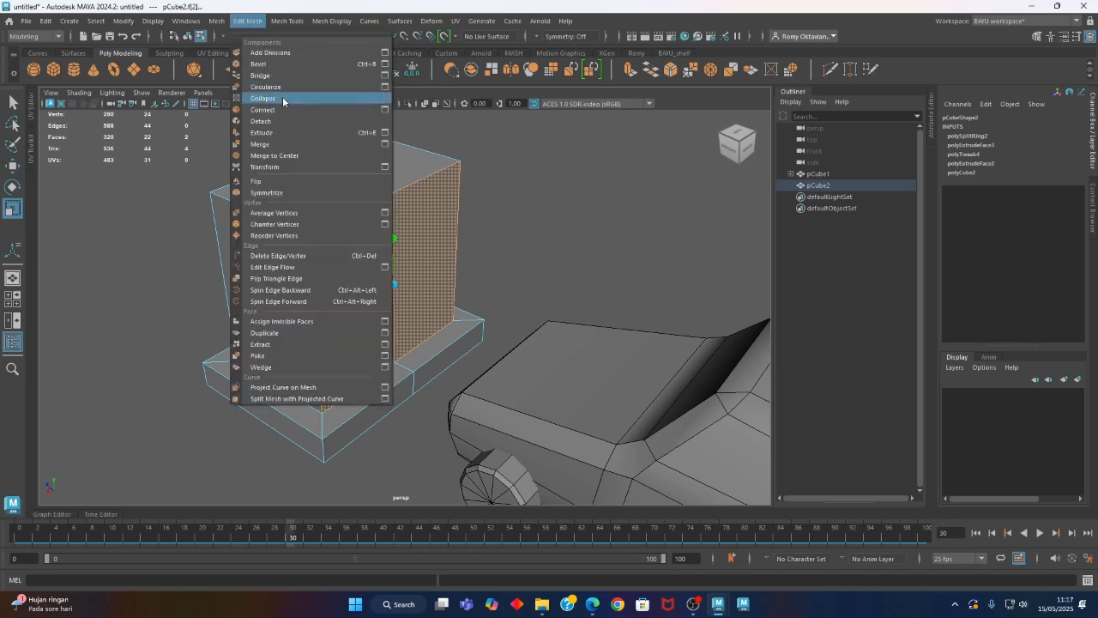
{"action": "left_click", "coordinate": [326, 99]}
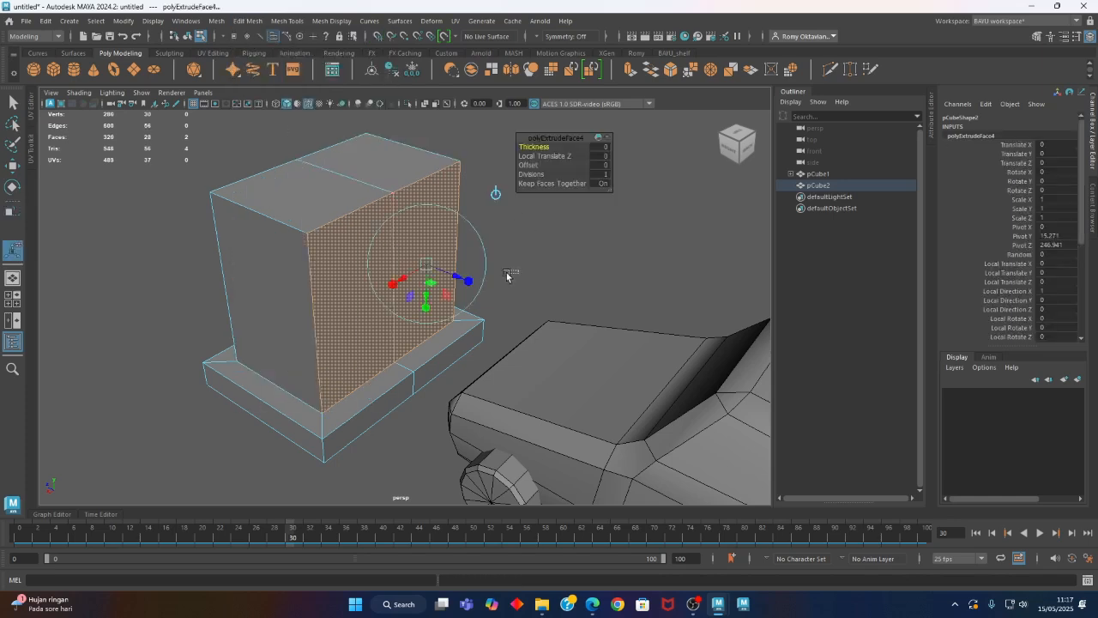
{"action": "left_click", "coordinate": [534, 277]}
{"action": "key", "text": "ctrl+z"}
{"action": "left_click_drag", "start_coordinate": [367, 300], "coordinate": [302, 316], "text": "alt"}
{"action": "scroll", "coordinate": [302, 316], "scroll_direction": "up", "scroll_amount": 5}
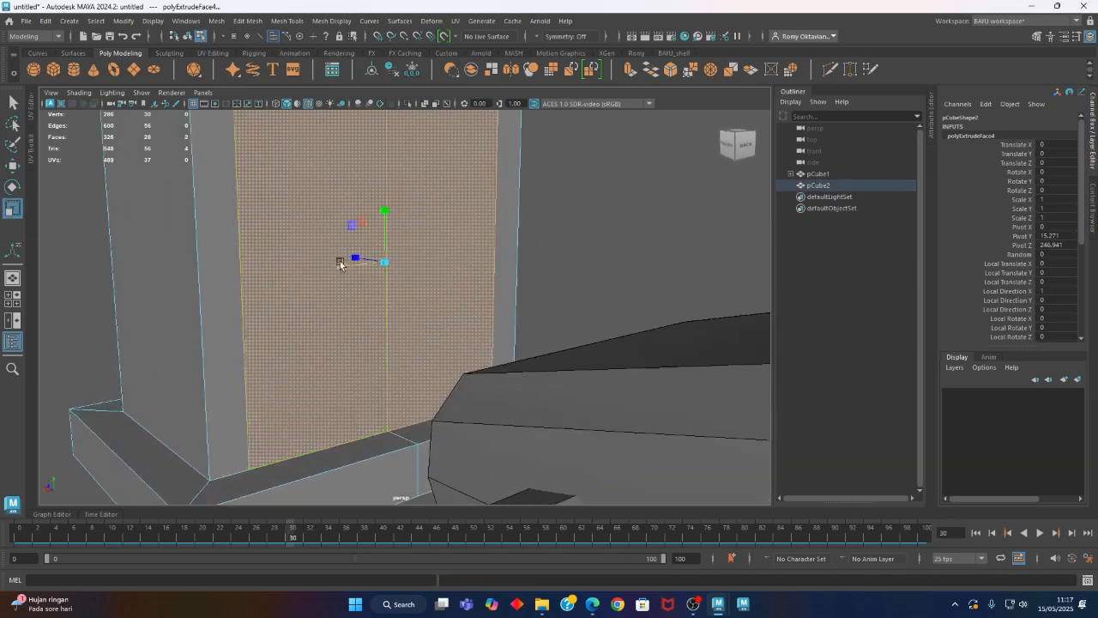
{"action": "left_click_drag", "start_coordinate": [342, 263], "coordinate": [336, 265]}
{"action": "left_click_drag", "start_coordinate": [384, 211], "coordinate": [384, 219]}
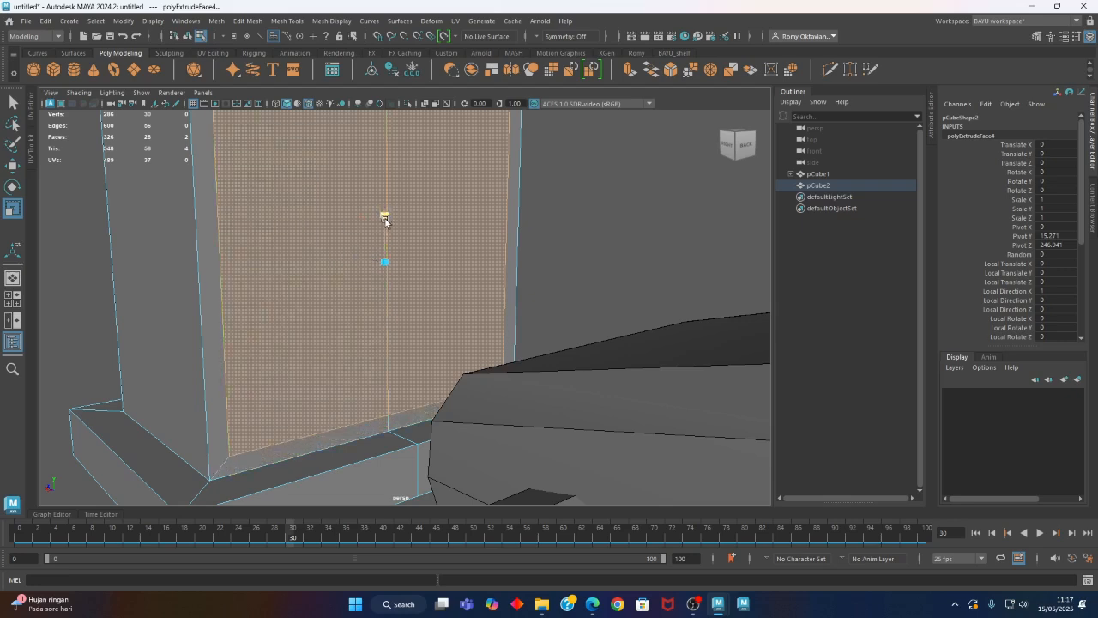
{"action": "scroll", "coordinate": [583, 207], "scroll_direction": "down", "scroll_amount": 4}
{"action": "left_click_drag", "start_coordinate": [523, 260], "coordinate": [463, 285], "text": "alt"}
Extrude the framed faces slightly inward with a Local Translate Z of about -0.46 to recess them
{"action": "left_click", "coordinate": [448, 300], "text": "shift"}
{"action": "key", "text": "ctrl+e"}
{"action": "left_click_drag", "start_coordinate": [464, 340], "coordinate": [443, 367], "text": "alt"}
{"action": "scroll", "coordinate": [442, 374], "scroll_direction": "up", "scroll_amount": 4}
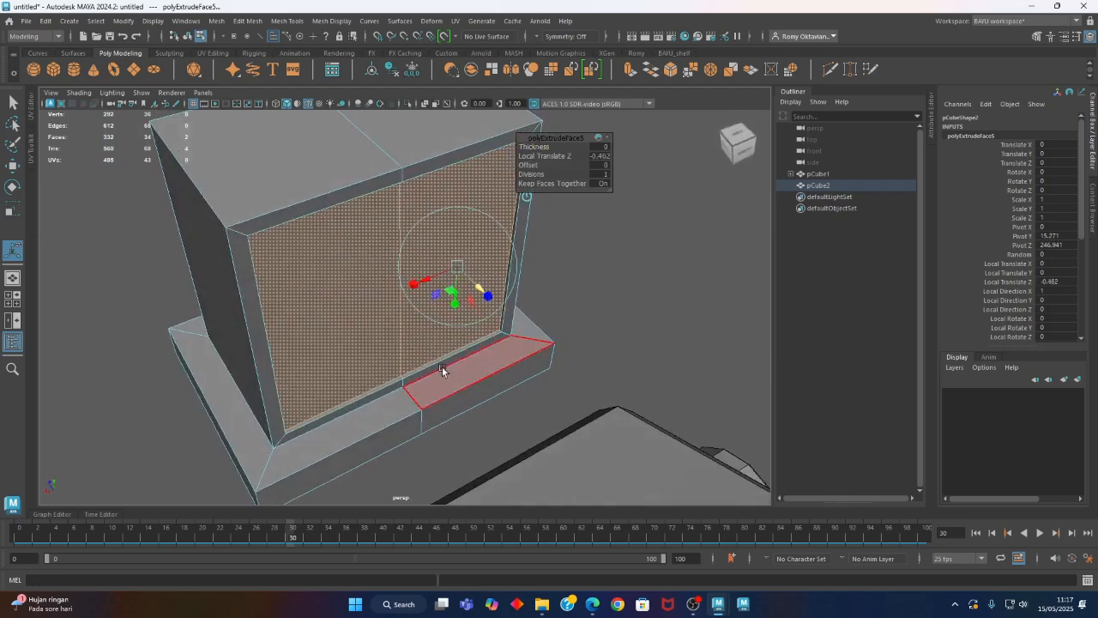
{"action": "left_click", "coordinate": [609, 324]}
{"action": "left_click_drag", "start_coordinate": [490, 332], "coordinate": [471, 299], "text": "alt"}
Extrude the two recessed faces again as separate door panels, leaving a narrow groove between them
{"action": "left_click", "coordinate": [449, 272]}
{"action": "left_click", "coordinate": [338, 269], "text": "shift"}
{"action": "left_click_drag", "start_coordinate": [263, 213], "coordinate": [268, 240], "text": "alt"}
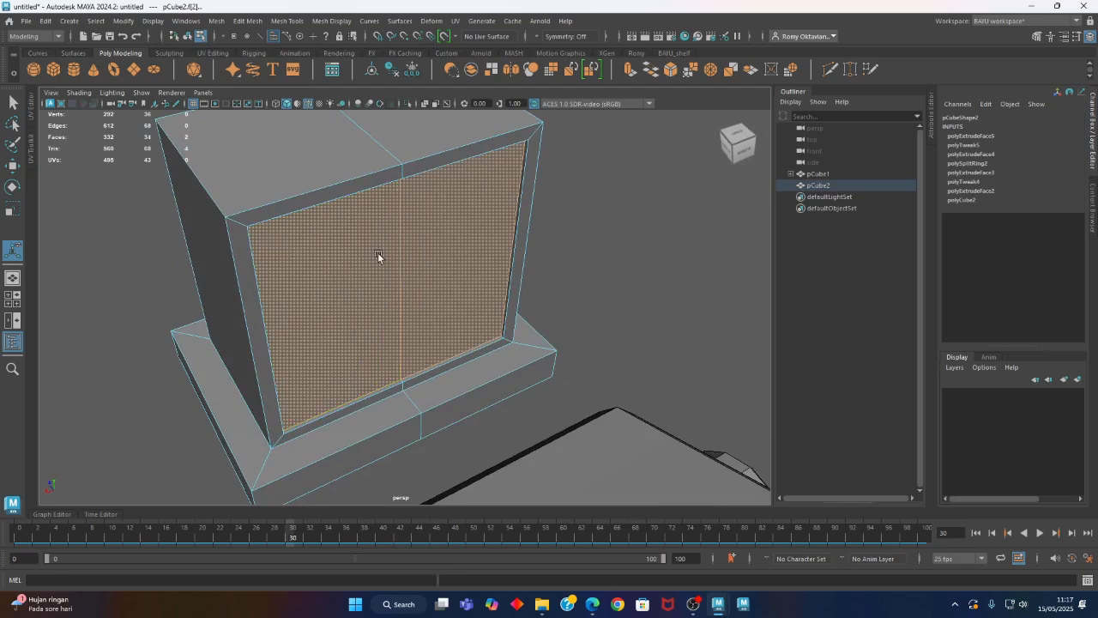
{"action": "key", "text": "ctrl+e"}
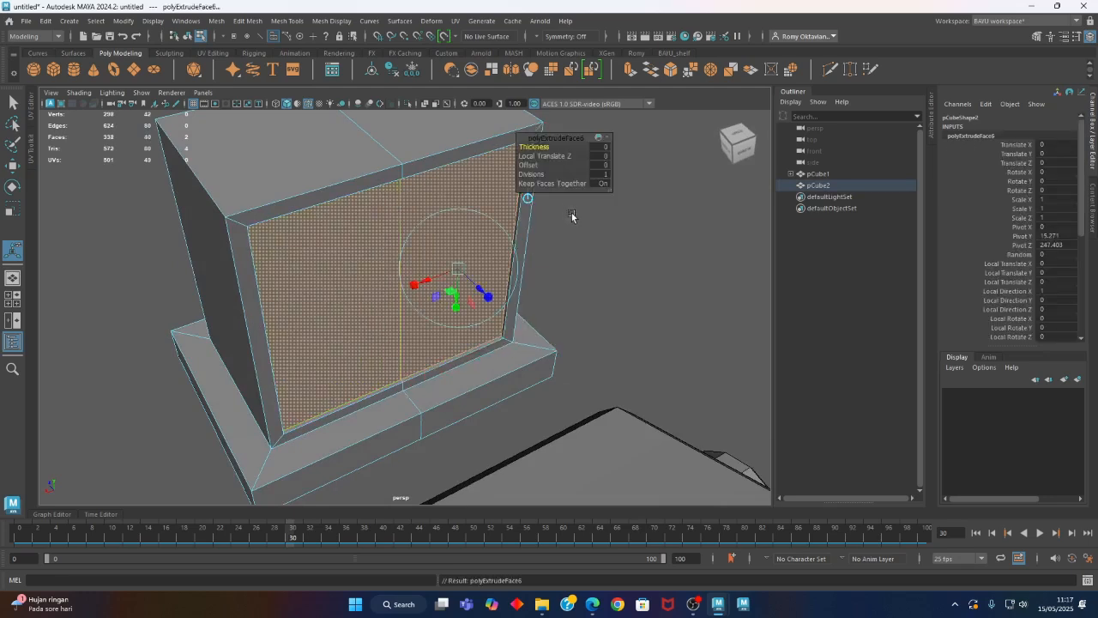
{"action": "left_click_drag", "start_coordinate": [459, 361], "coordinate": [479, 358], "text": "alt"}
{"action": "left_click_drag", "start_coordinate": [476, 282], "coordinate": [481, 288]}
{"action": "left_click_drag", "start_coordinate": [448, 350], "coordinate": [480, 355], "text": "alt"}
{"action": "scroll", "coordinate": [506, 377], "scroll_direction": "up", "scroll_amount": 4}
{"action": "scroll", "coordinate": [441, 335], "scroll_direction": "down", "scroll_amount": 3}
{"action": "right_click_drag", "start_coordinate": [479, 355], "coordinate": [301, 348], "text": "alt"}
{"action": "left_click_drag", "start_coordinate": [288, 350], "coordinate": [312, 386], "text": "alt"}
{"action": "right_click_drag", "start_coordinate": [175, 383], "coordinate": [516, 333], "text": "alt"}
{"action": "middle_click_drag", "start_coordinate": [517, 333], "coordinate": [487, 346], "text": "alt"}
Bevel the border edges of both door panels, including those along the central groove, with a Fraction of 0.05
{"action": "right_click_drag", "start_coordinate": [569, 253], "coordinate": [569, 220]}
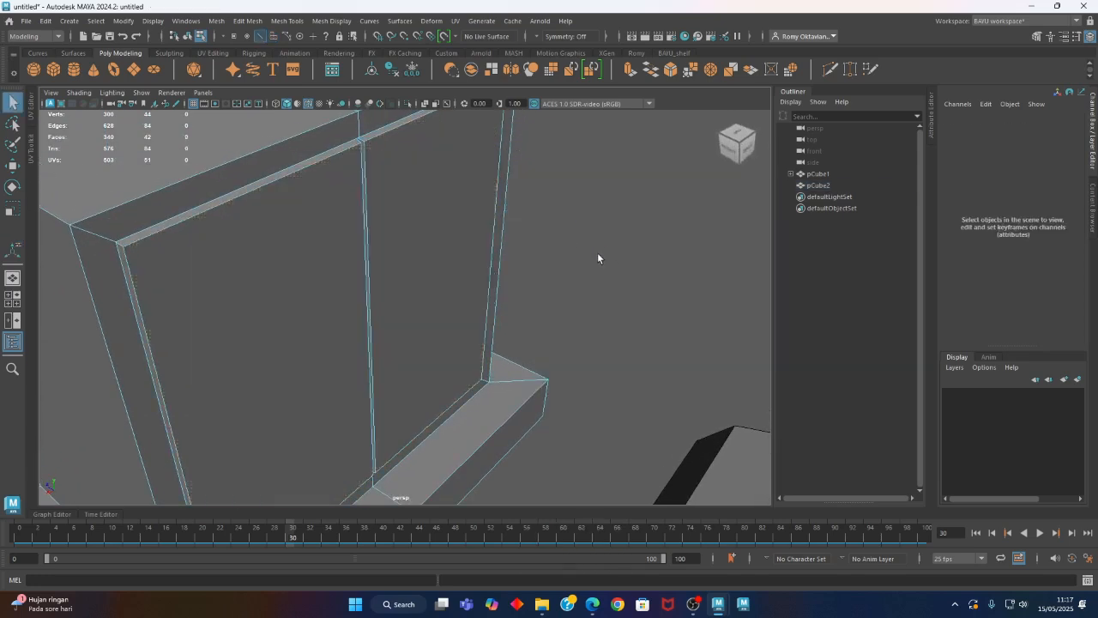
{"action": "left_click", "coordinate": [345, 152]}
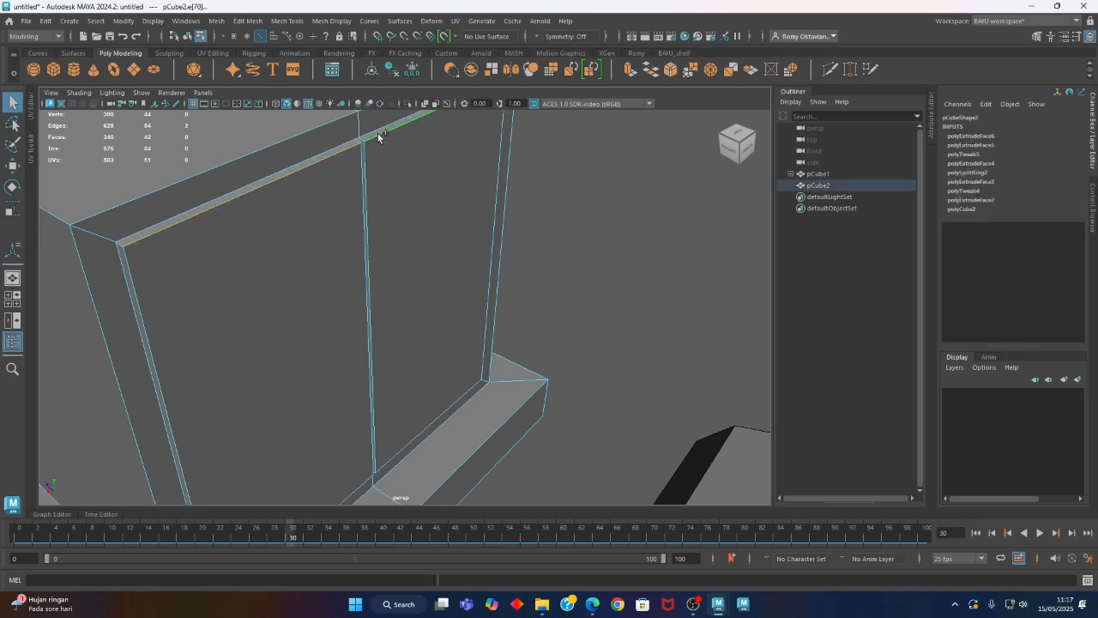
{"action": "middle_click_drag", "start_coordinate": [254, 329], "coordinate": [285, 273], "text": "alt"}
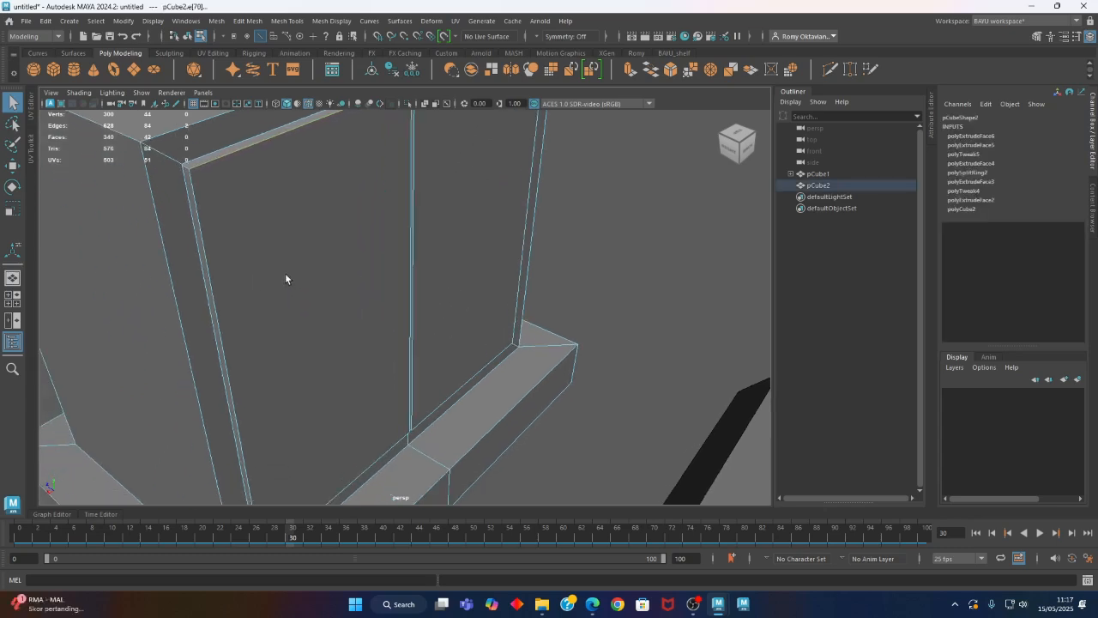
{"action": "left_click", "coordinate": [227, 324], "text": "shift"}
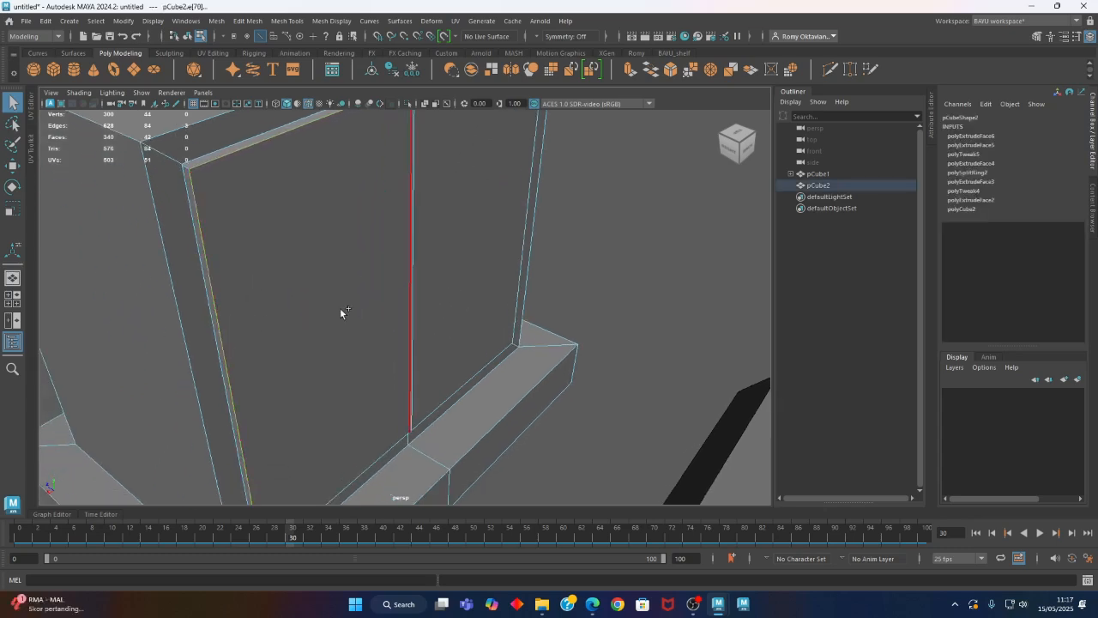
{"action": "left_click", "coordinate": [414, 281], "text": "shift"}
{"action": "left_click_drag", "start_coordinate": [581, 267], "coordinate": [336, 321], "text": "alt"}
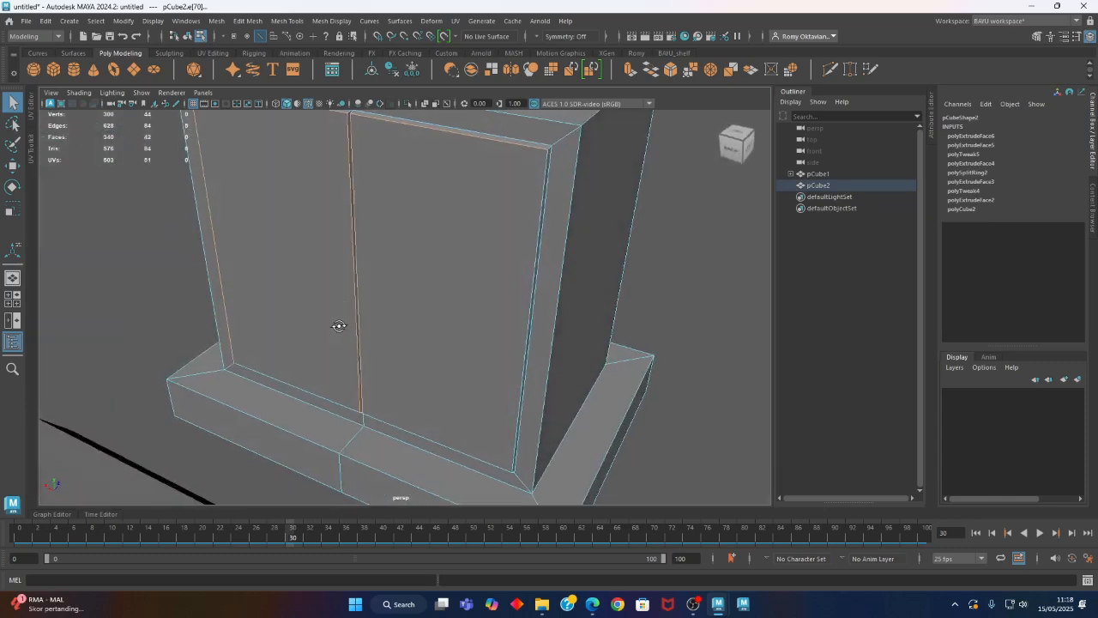
{"action": "left_click", "coordinate": [505, 330], "text": "shift"}
{"action": "left_click_drag", "start_coordinate": [441, 379], "coordinate": [456, 380], "text": "alt"}
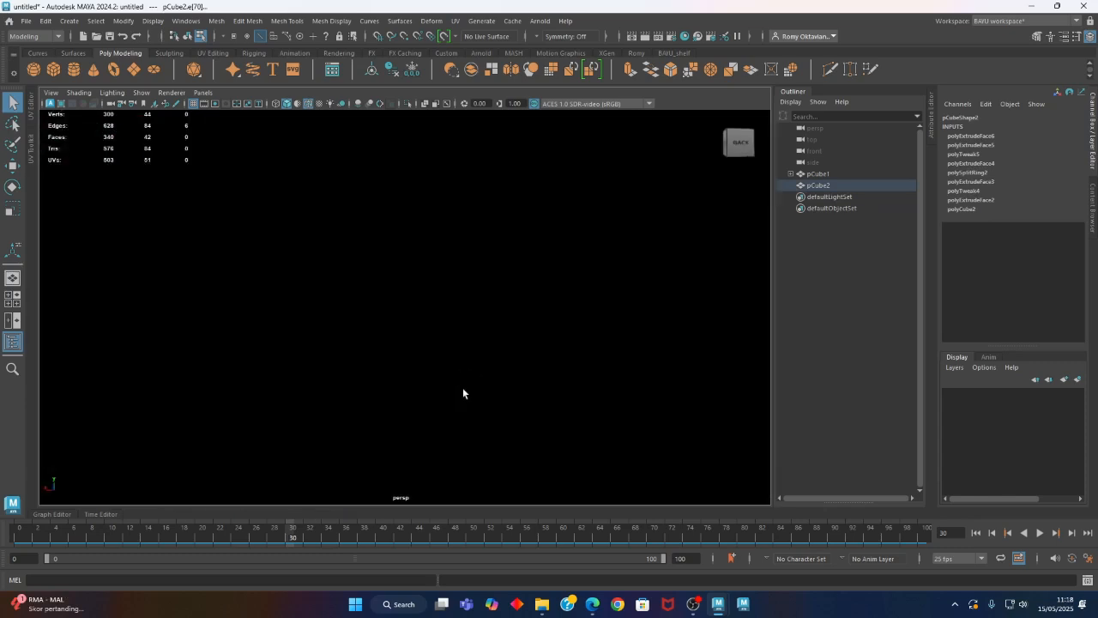
{"action": "right_click_drag", "start_coordinate": [553, 385], "coordinate": [226, 378], "text": "alt"}
{"action": "left_click_drag", "start_coordinate": [226, 378], "coordinate": [311, 343], "text": "alt"}
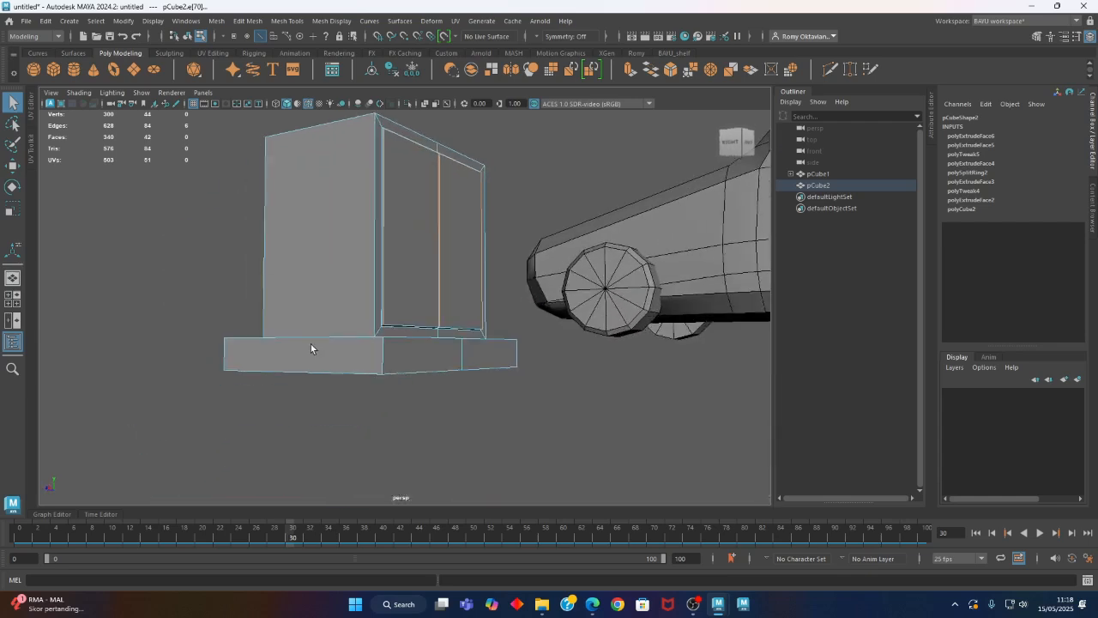
{"action": "right_click_drag", "start_coordinate": [312, 348], "coordinate": [571, 403], "text": "alt"}
{"action": "left_click", "coordinate": [347, 379], "text": "shift"}
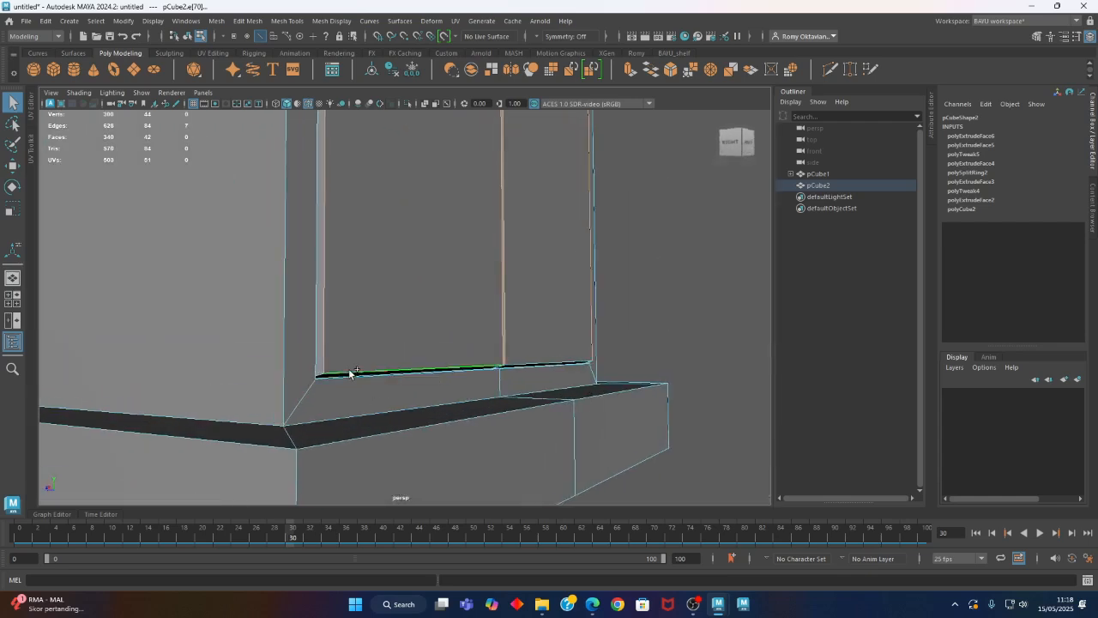
{"action": "left_click", "coordinate": [529, 365], "text": "shift"}
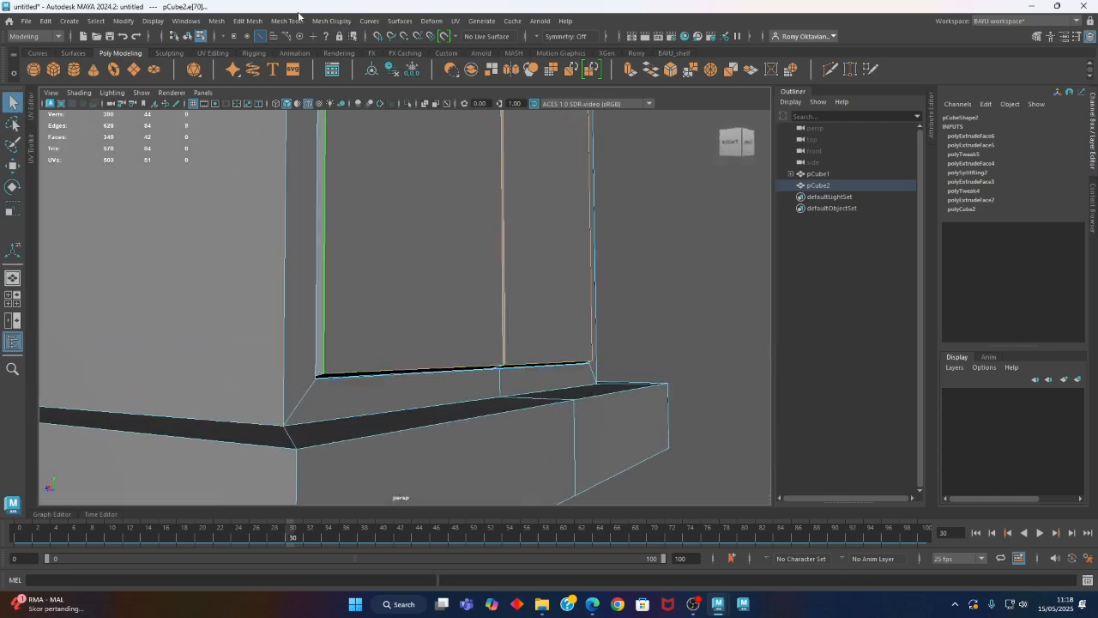
{"action": "left_click", "coordinate": [248, 21]}
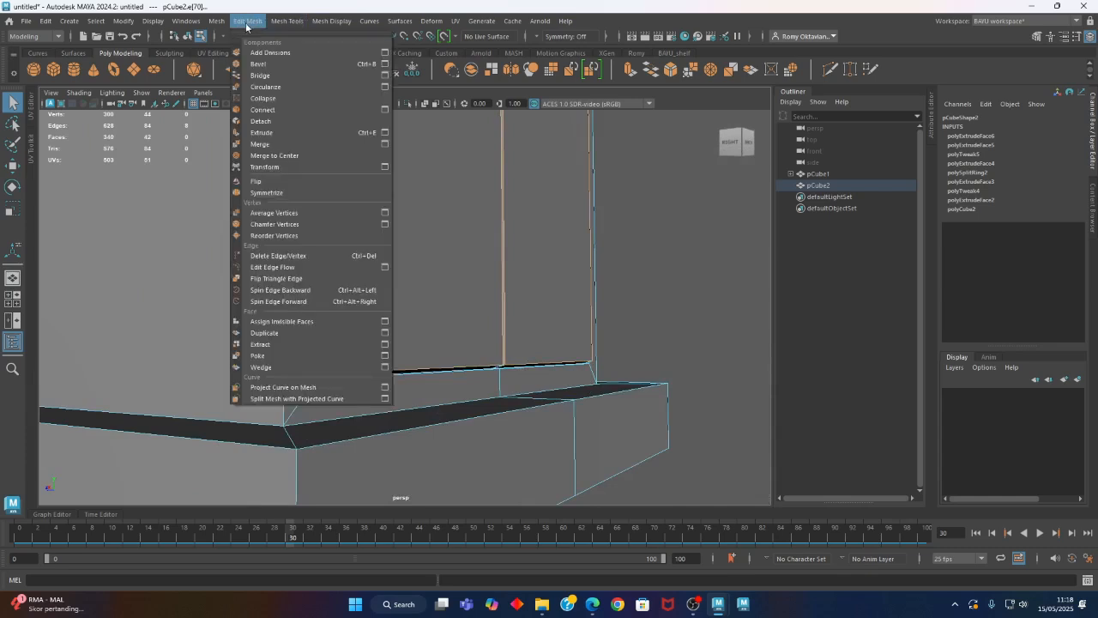
{"action": "left_click", "coordinate": [283, 65]}
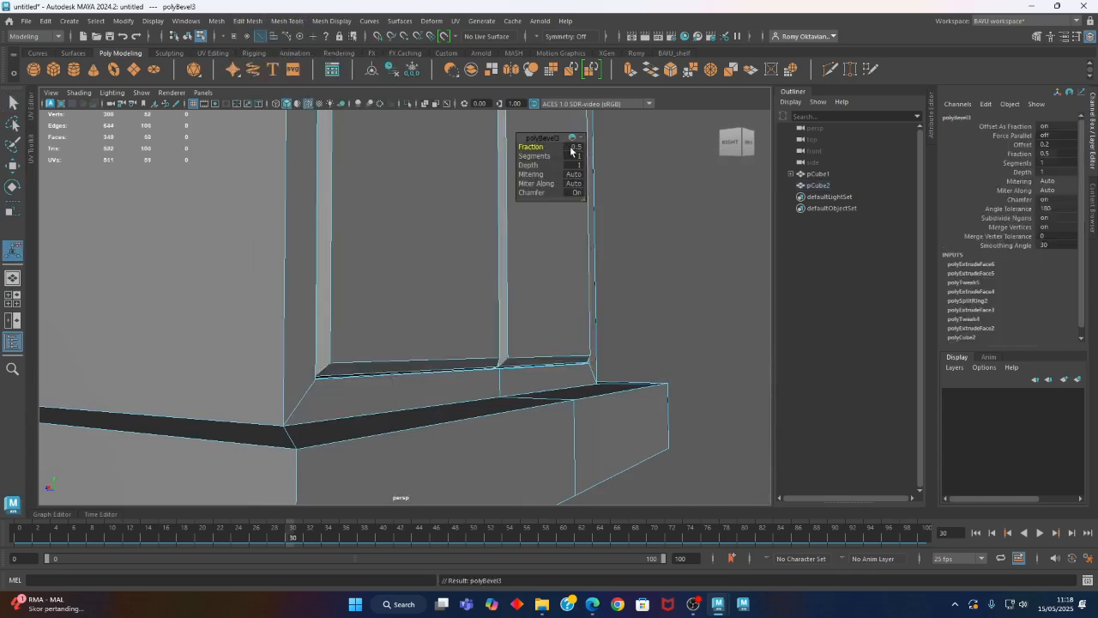
{"action": "type", "text": "."}
{"action": "key", "text": "Return"}
{"action": "scroll", "coordinate": [380, 376], "scroll_direction": "up", "scroll_amount": 3}
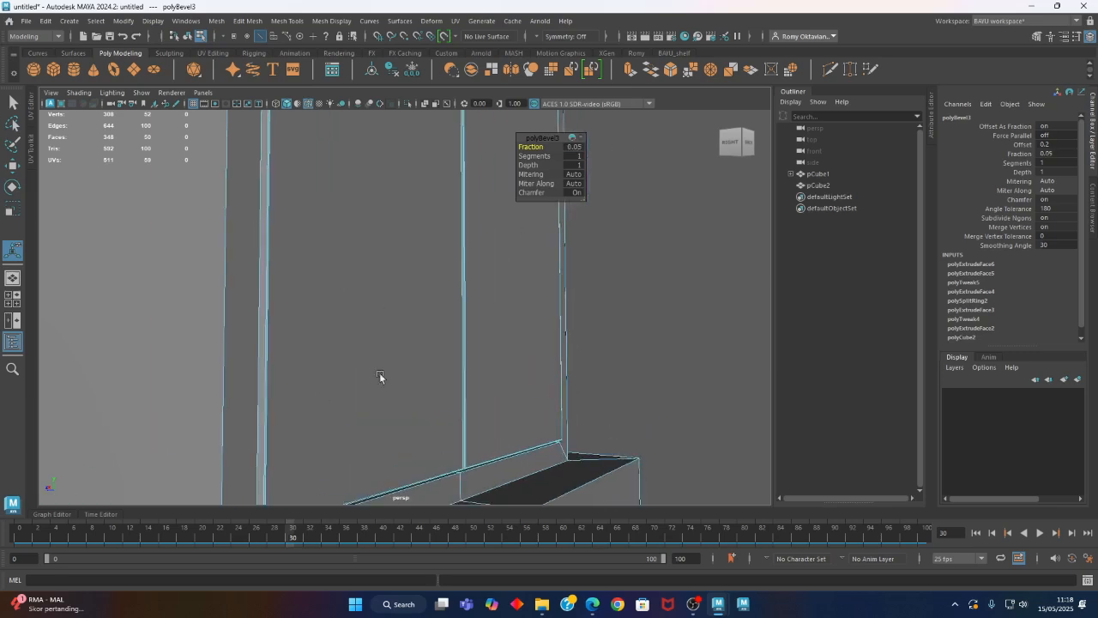
{"action": "scroll", "coordinate": [379, 375], "scroll_direction": "down", "scroll_amount": 5}
Bevel the top perimeter edges and the vertical corner edges of the box's main body
{"action": "left_click_drag", "start_coordinate": [248, 299], "coordinate": [222, 293], "text": "alt"}
{"action": "right_click_drag", "start_coordinate": [91, 209], "coordinate": [96, 180]}
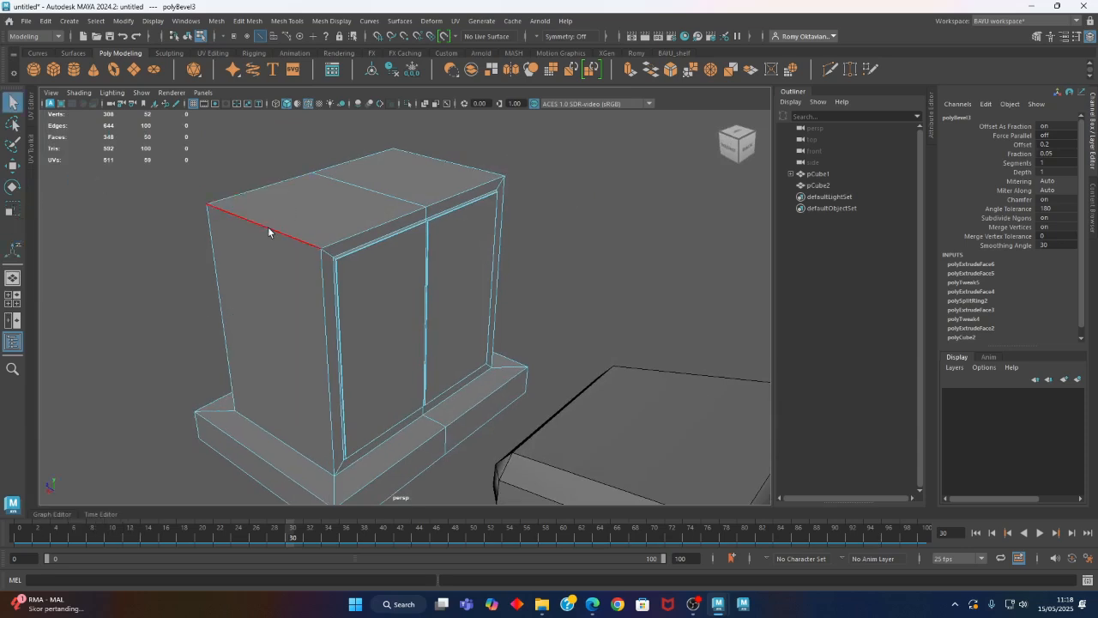
{"action": "left_click", "coordinate": [268, 229]}
{"action": "left_click", "coordinate": [326, 283], "text": "shift"}
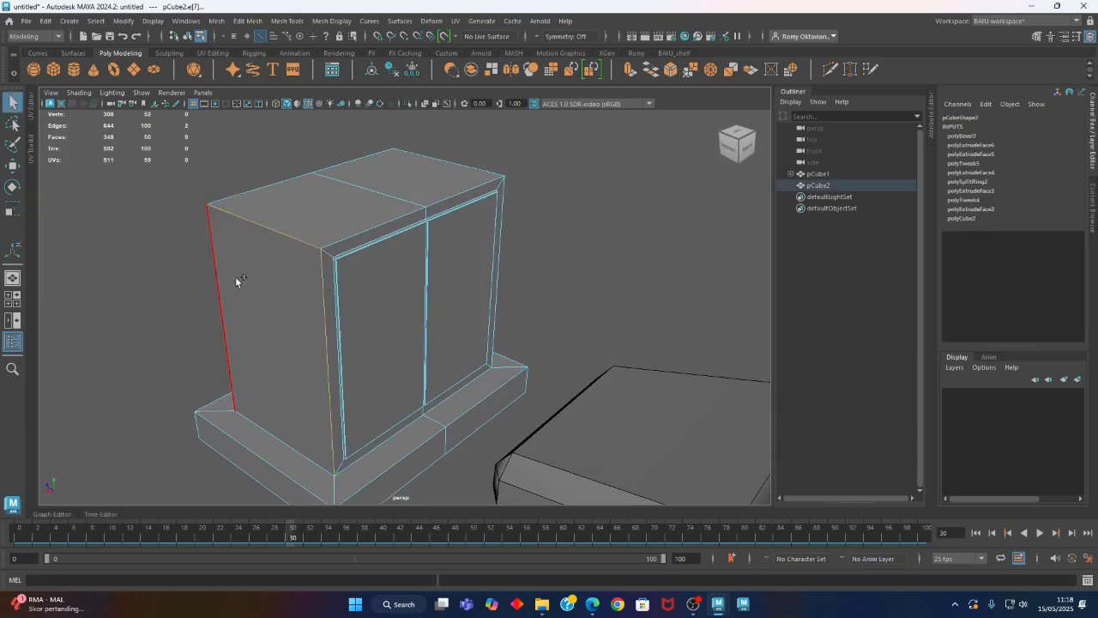
{"action": "left_click", "coordinate": [343, 236], "text": "shift"}
{"action": "left_click_drag", "start_coordinate": [598, 311], "coordinate": [460, 287], "text": "alt"}
{"action": "left_click_drag", "start_coordinate": [550, 269], "coordinate": [370, 341], "text": "alt"}
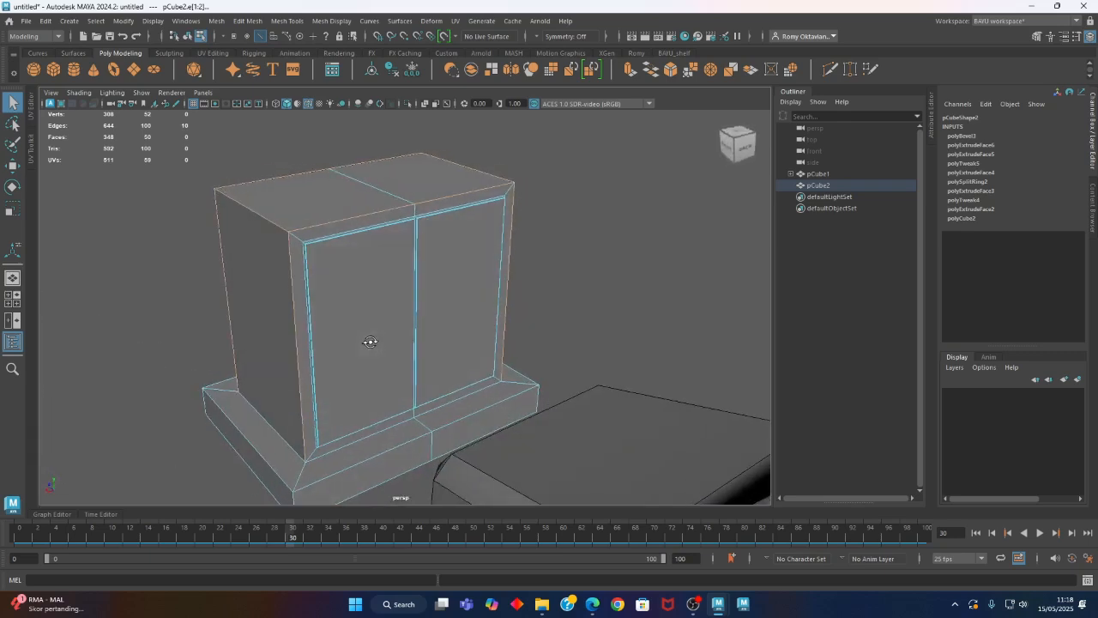
{"action": "left_click", "coordinate": [244, 21]}
{"action": "left_click", "coordinate": [269, 65]}
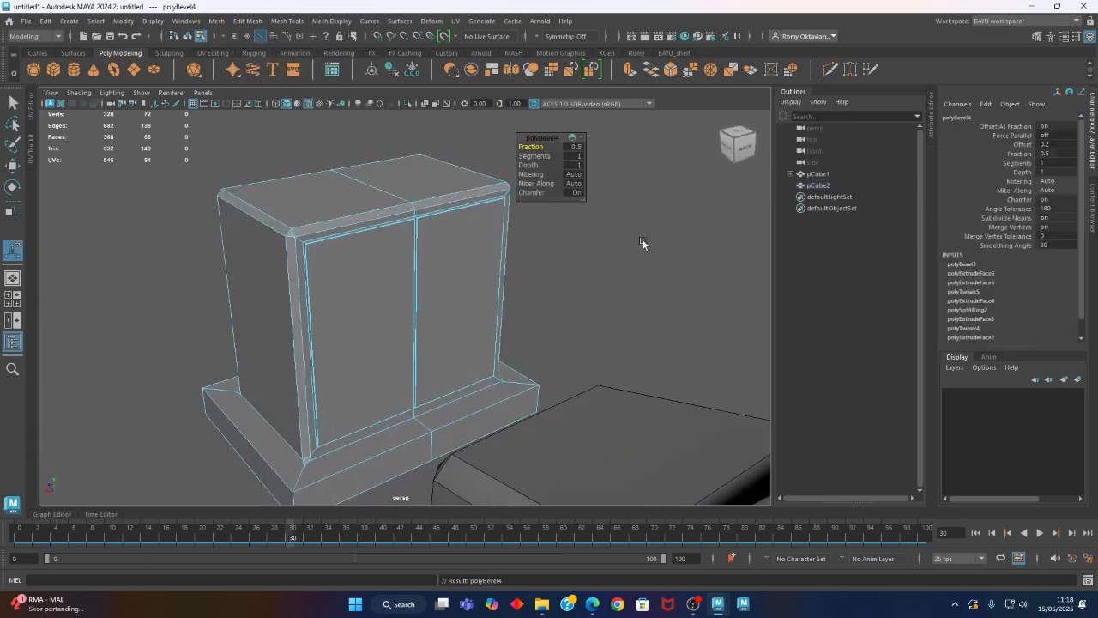
Try a Fraction of 0.1 for the bevel on the cabinet's main body edges, settle on 0.2 and deselect the mesh
{"action": "type", "text": "0.1"}
{"action": "key", "text": "Return"}
{"action": "left_click_drag", "start_coordinate": [311, 326], "coordinate": [404, 271], "text": "alt"}
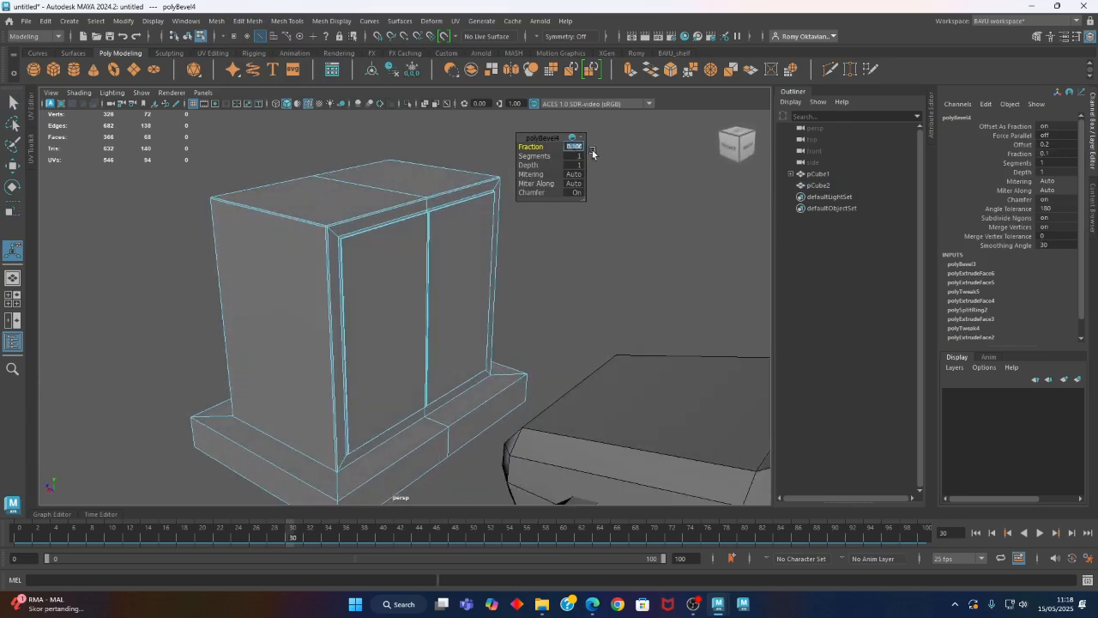
{"action": "type", "text": "0.2"}
{"action": "key", "text": "Return"}
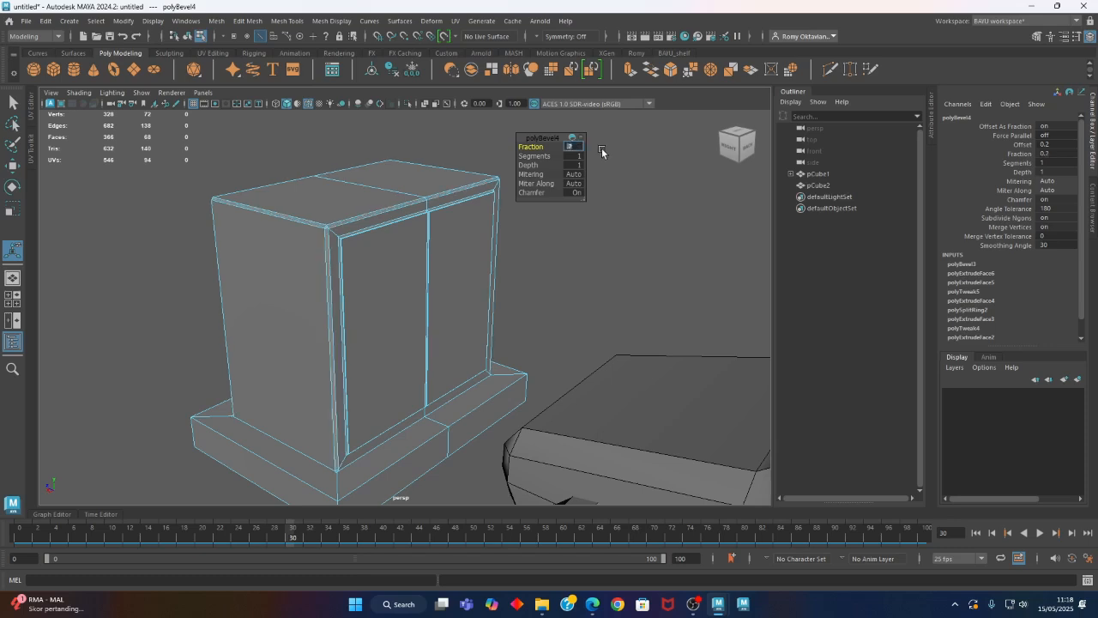
{"action": "right_click_drag", "start_coordinate": [669, 153], "coordinate": [697, 142]}
{"action": "left_click", "coordinate": [681, 192]}
{"action": "left_click_drag", "start_coordinate": [455, 248], "coordinate": [381, 244], "text": "alt"}
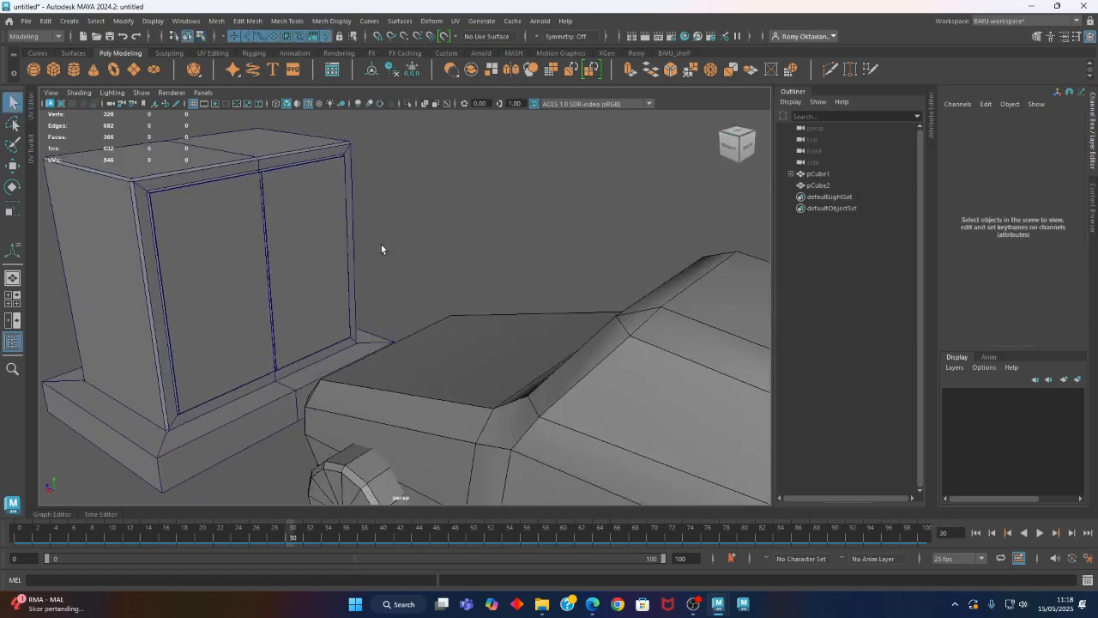
Change the cabinet's wireframe color to black to match the car, and deselect it
{"action": "scroll", "coordinate": [352, 279], "scroll_direction": "down", "scroll_amount": 5}
{"action": "left_click_drag", "start_coordinate": [340, 295], "coordinate": [386, 285], "text": "alt"}
{"action": "left_click_drag", "start_coordinate": [357, 342], "coordinate": [416, 432], "text": "alt"}
{"action": "right_click_drag", "start_coordinate": [415, 432], "coordinate": [245, 409], "text": "alt"}
{"action": "left_click_drag", "start_coordinate": [245, 409], "coordinate": [304, 349], "text": "alt"}
{"action": "right_click_drag", "start_coordinate": [304, 349], "coordinate": [564, 427], "text": "alt"}
{"action": "left_click_drag", "start_coordinate": [184, 345], "coordinate": [303, 380], "text": "alt"}
{"action": "left_click", "coordinate": [116, 322]}
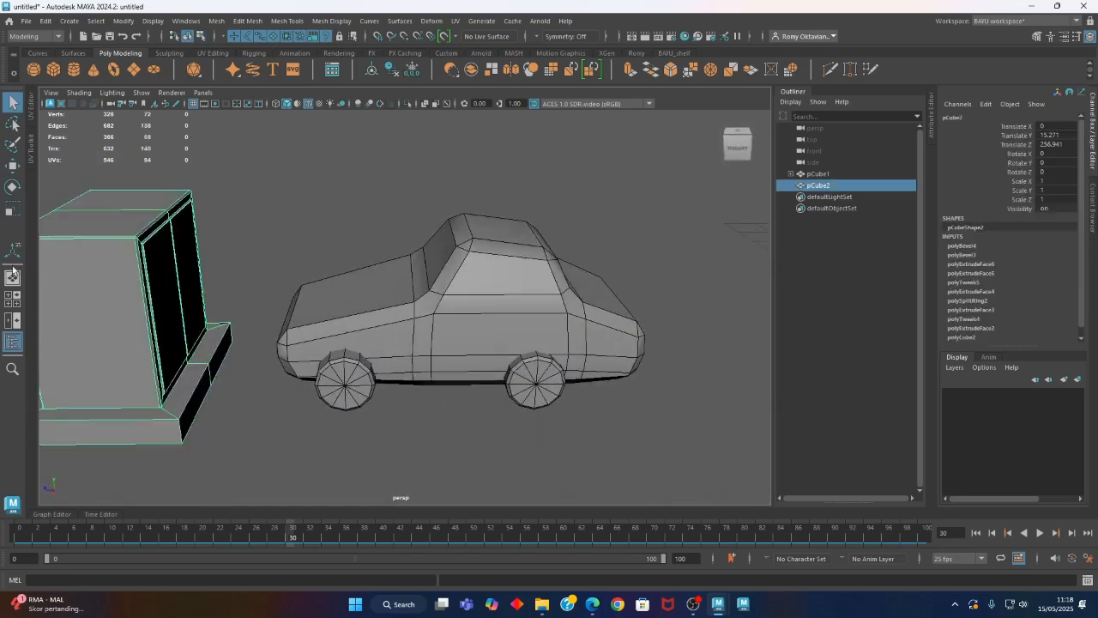
{"action": "left_click", "coordinate": [153, 21]}
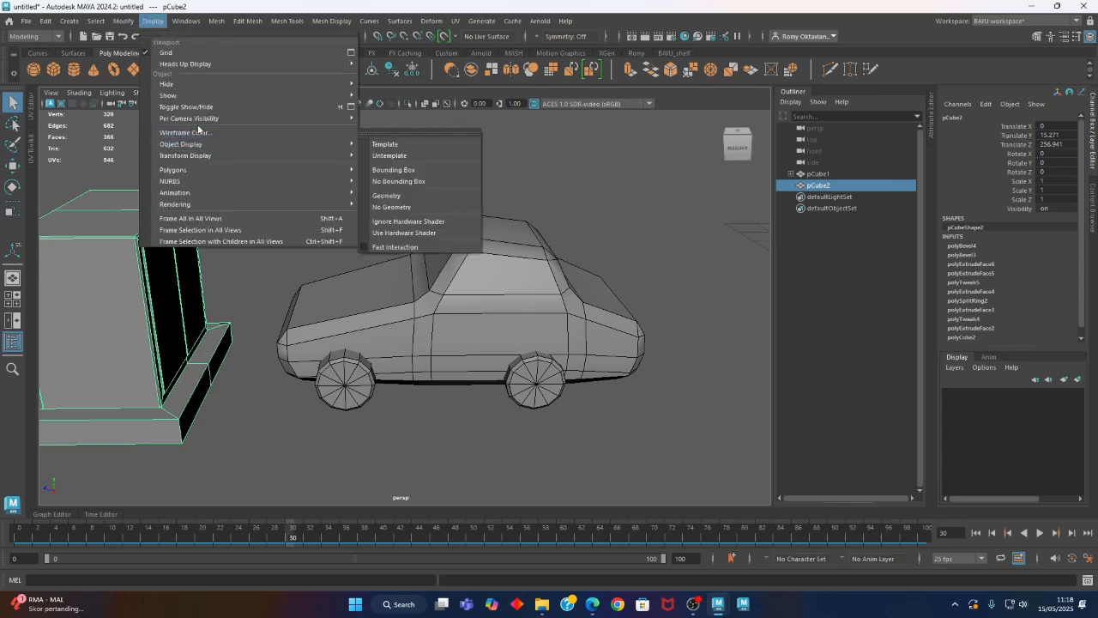
{"action": "left_click", "coordinate": [197, 133]}
{"action": "left_click", "coordinate": [280, 240]}
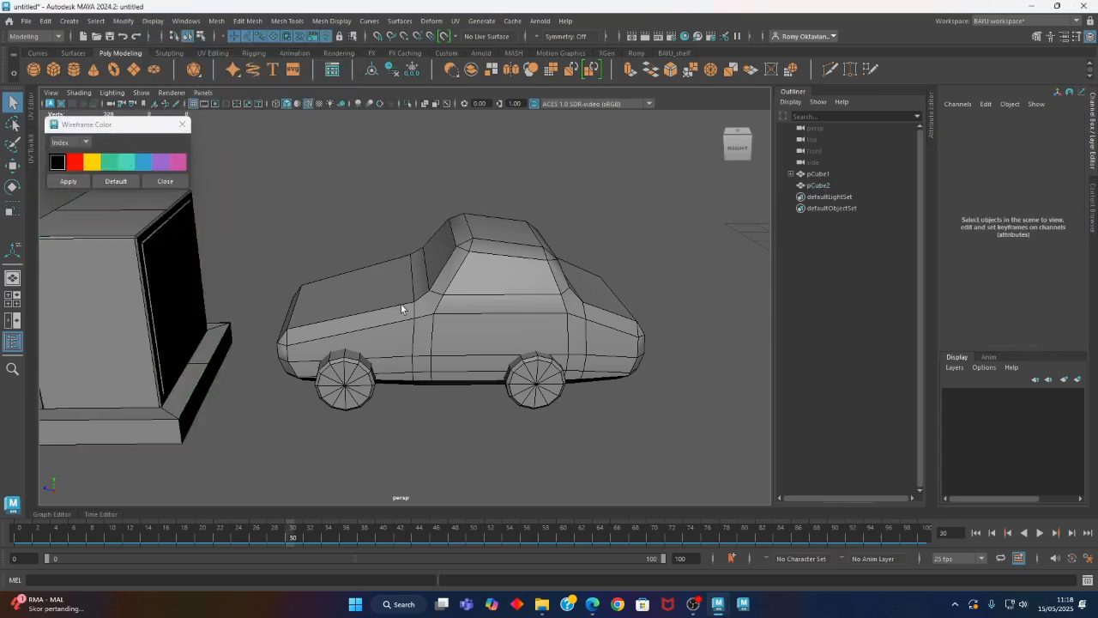
Play the animation and scrub to frame 30 to compare the car's stopping position with the cabinet
{"action": "scroll", "coordinate": [480, 336], "scroll_direction": "down", "scroll_amount": 5}
{"action": "left_click_drag", "start_coordinate": [386, 365], "coordinate": [427, 403], "text": "alt"}
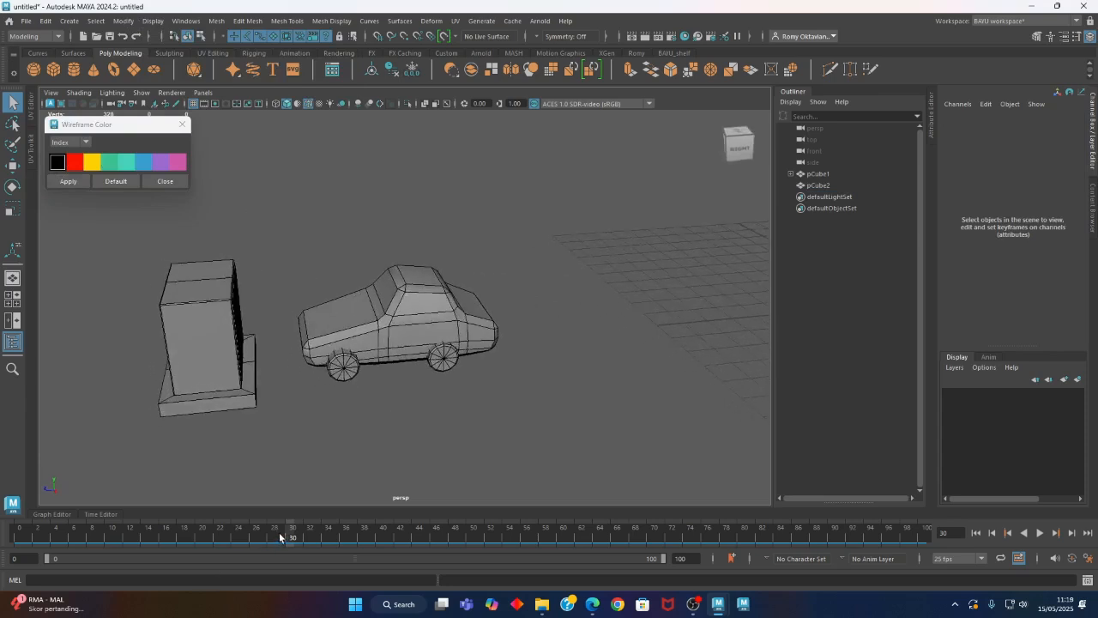
{"action": "key", "text": "alt+v"}
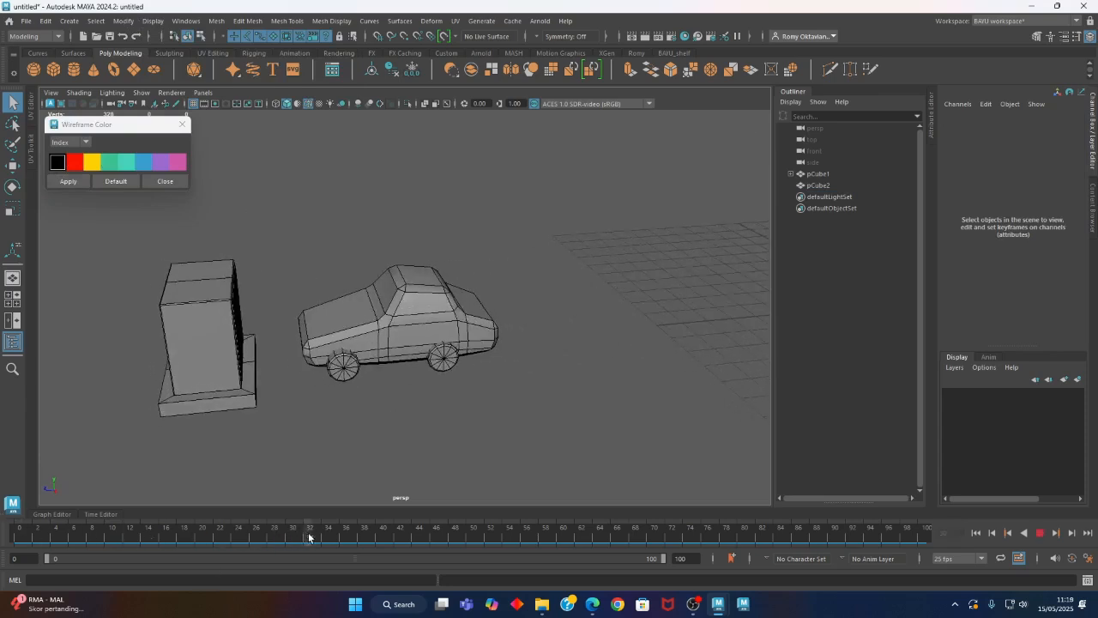
{"action": "left_click", "coordinate": [309, 537]}
{"action": "left_click", "coordinate": [200, 401]}
{"action": "left_click_drag", "start_coordinate": [317, 458], "coordinate": [315, 503], "text": "alt"}
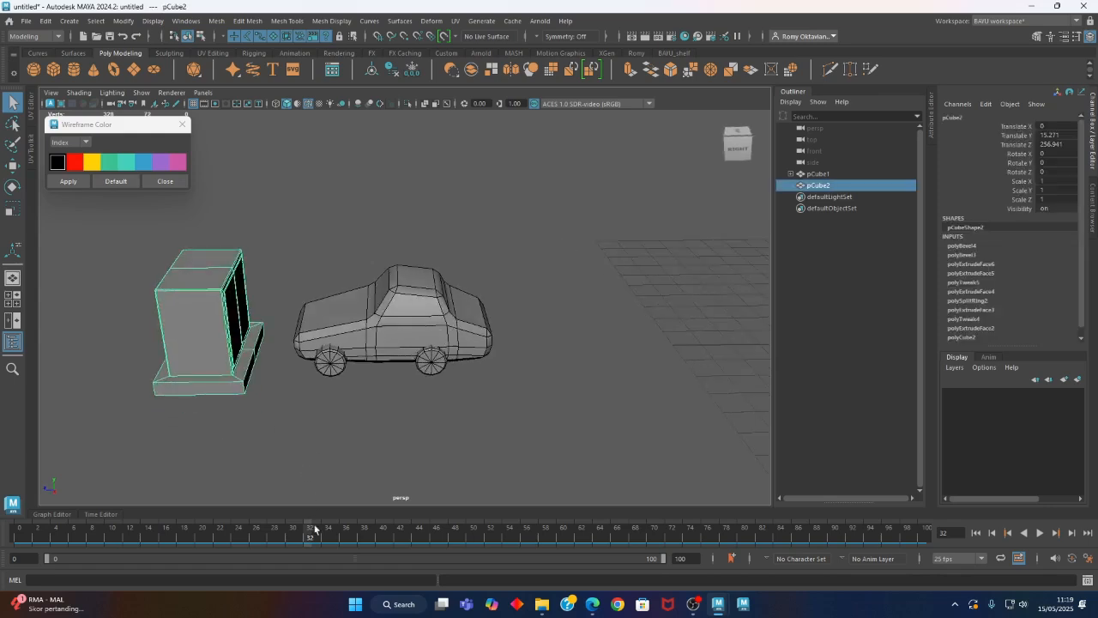
{"action": "left_click", "coordinate": [390, 326]}
{"action": "left_click_drag", "start_coordinate": [348, 447], "coordinate": [313, 480], "text": "alt"}
{"action": "left_click_drag", "start_coordinate": [309, 539], "coordinate": [293, 539]}
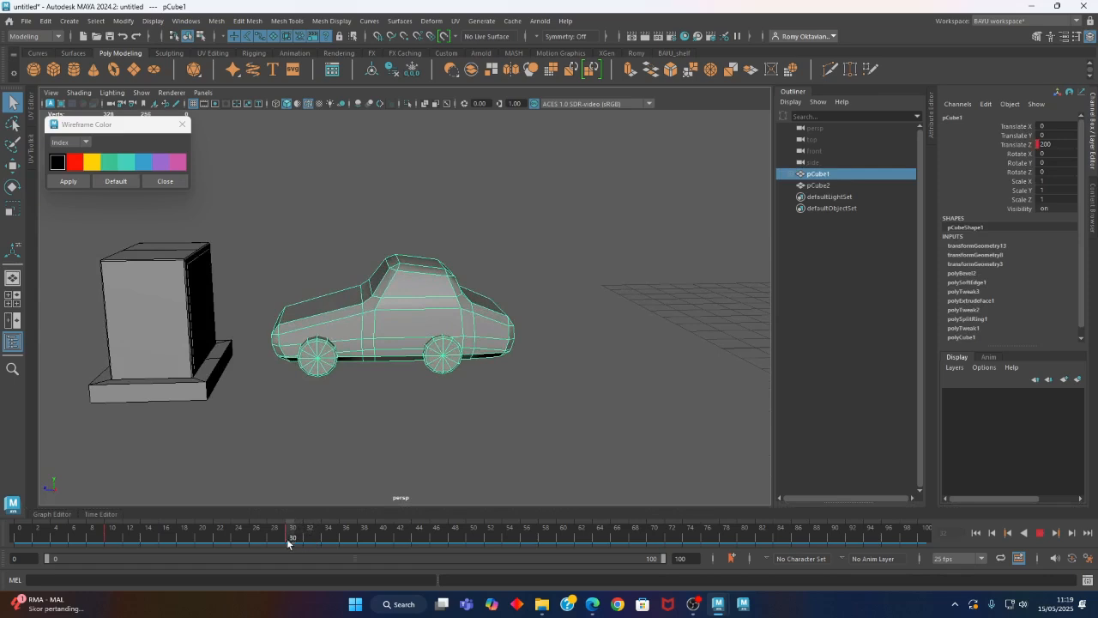
Select the cabinet and lower its pivot point to the base
{"action": "left_click_drag", "start_coordinate": [226, 417], "coordinate": [252, 391], "text": "alt"}
{"action": "left_click", "coordinate": [240, 387]}
{"action": "middle_click_drag", "start_coordinate": [241, 387], "coordinate": [290, 404], "text": "alt"}
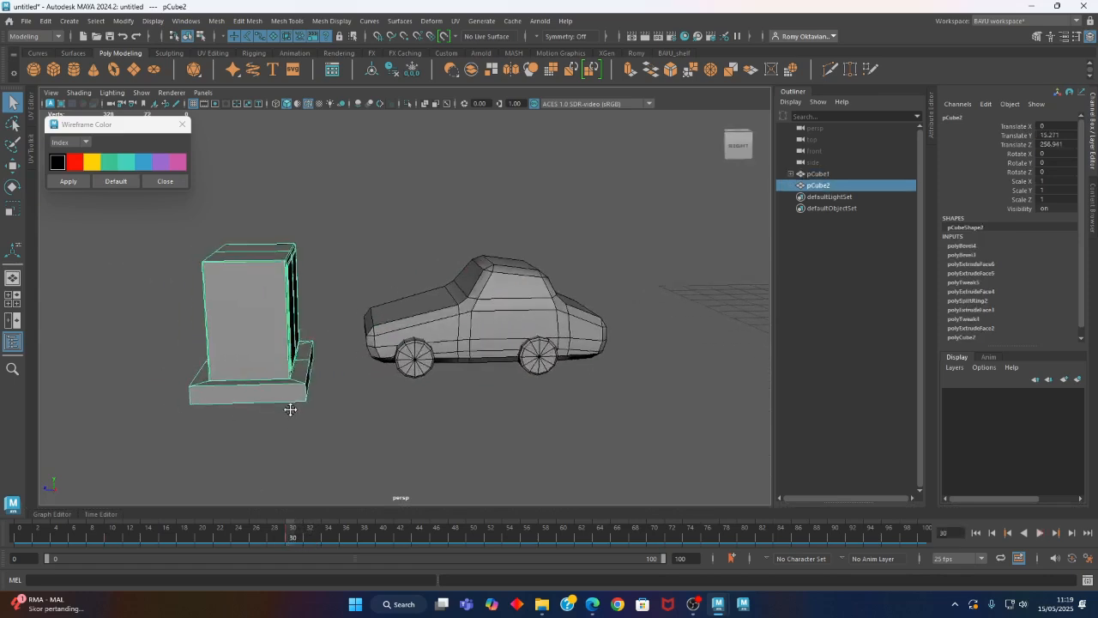
{"action": "key", "text": "w"}
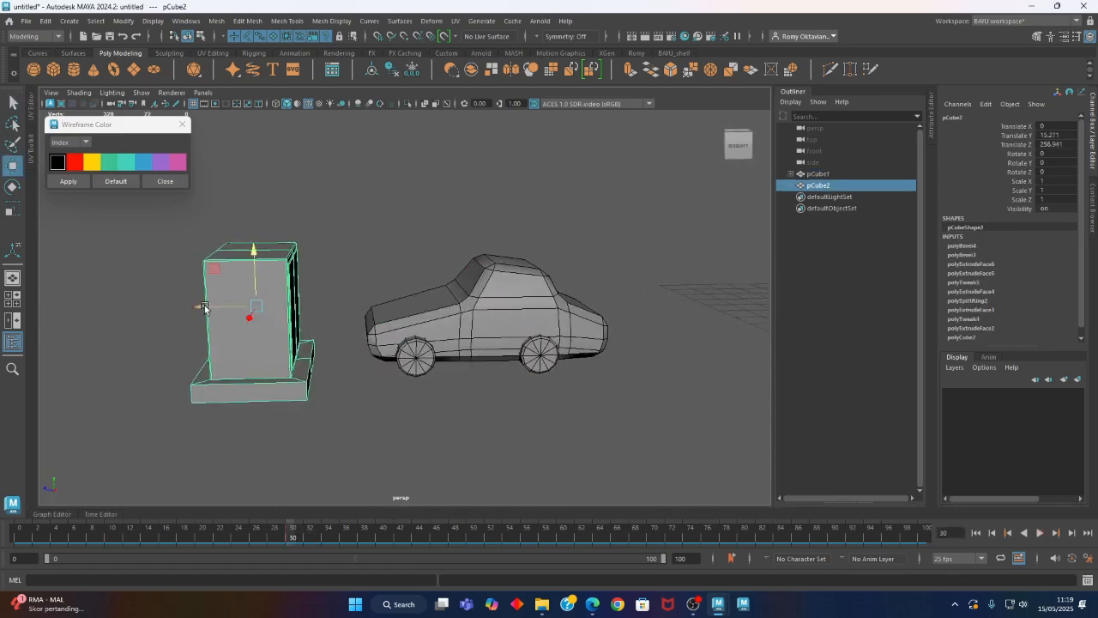
{"action": "left_click_drag", "start_coordinate": [217, 358], "coordinate": [263, 404], "text": "alt"}
{"action": "key", "text": "e"}
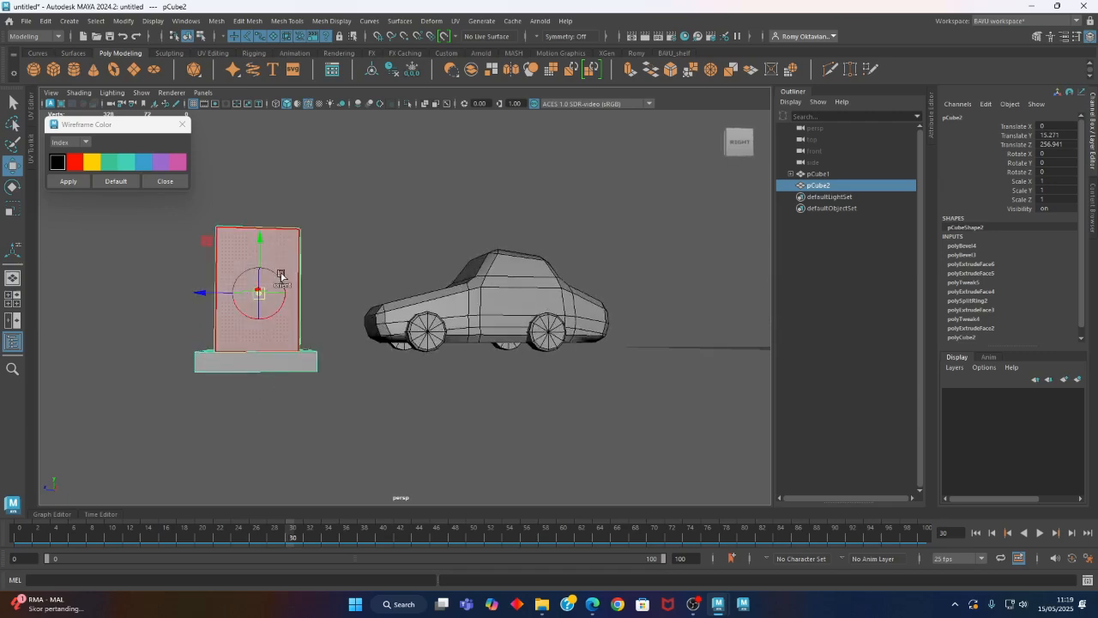
{"action": "key", "text": "d"}
{"action": "left_click_drag", "start_coordinate": [257, 242], "coordinate": [333, 470]}
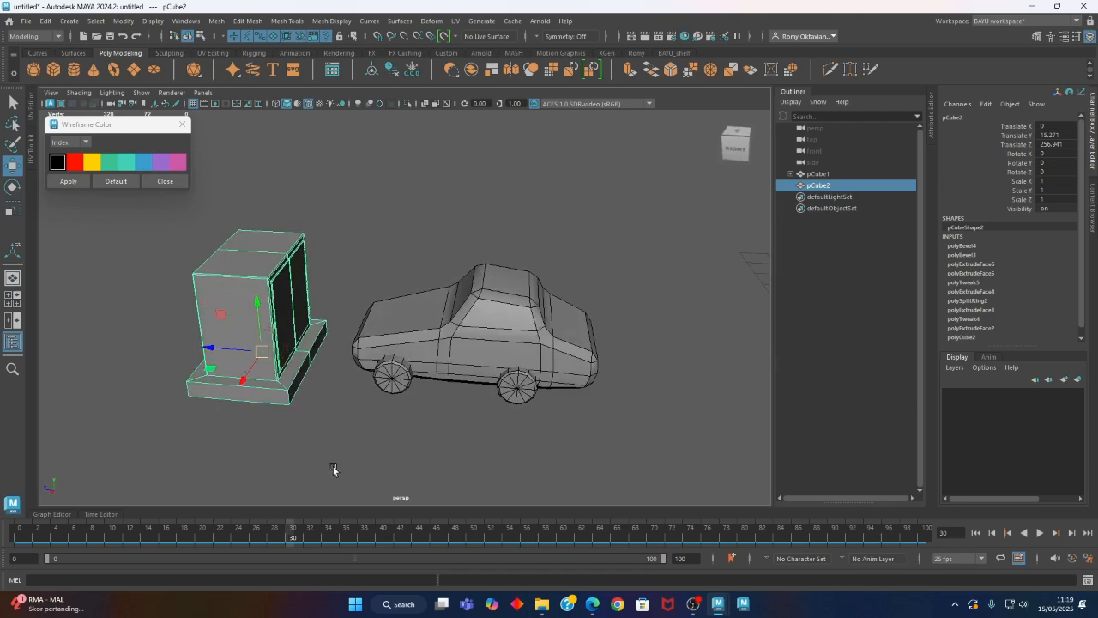
Move the cabinet along Z toward the car until it meets the car's front at frame 30, and deselect it
{"action": "left_click_drag", "start_coordinate": [213, 355], "coordinate": [391, 419]}
{"action": "left_click_drag", "start_coordinate": [332, 335], "coordinate": [388, 452]}
{"action": "left_click", "coordinate": [389, 452]}
Play the animation to check the contact between car and cabinet, and close the Wireframe Color window
{"action": "key", "text": "alt+v"}
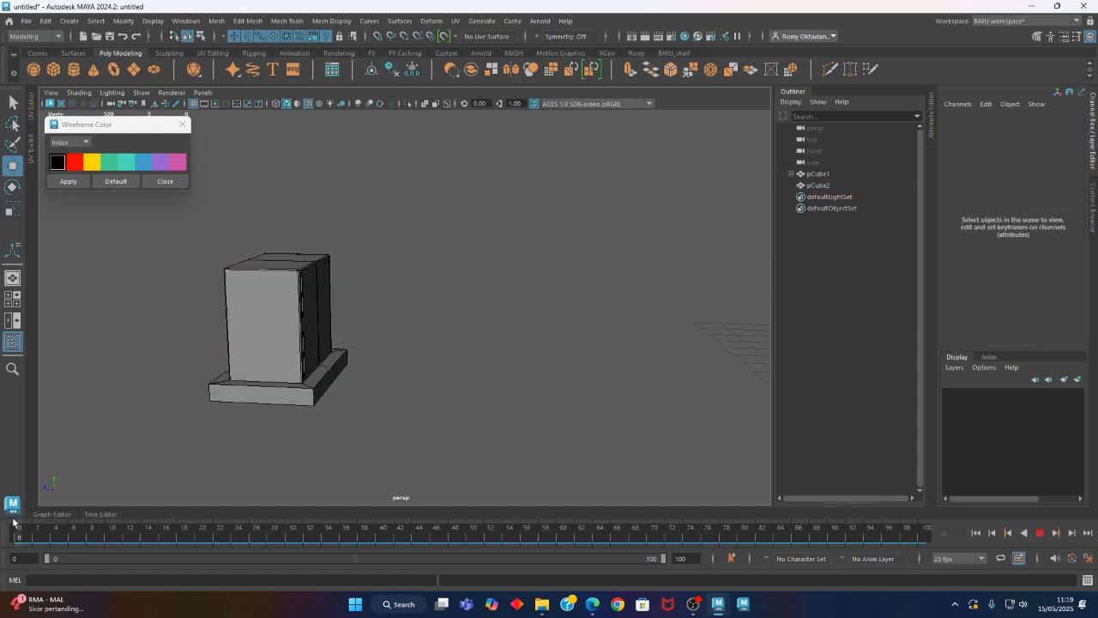
{"action": "key", "text": "alt+v"}
{"action": "mouse_move", "coordinate": [372, 446]}
{"action": "left_mouse_down", "text": "alt"}
{"action": "mouse_move", "coordinate": [226, 409]}
{"action": "mouse_move", "coordinate": [311, 445]}
{"action": "mouse_move", "coordinate": [379, 458]}
{"action": "left_mouse_up", "text": "alt"}
{"action": "left_click", "coordinate": [165, 181]}
{"action": "middle_click_drag", "start_coordinate": [367, 351], "coordinate": [323, 345], "text": "alt"}
{"action": "left_click_drag", "start_coordinate": [324, 345], "coordinate": [380, 444], "text": "alt"}
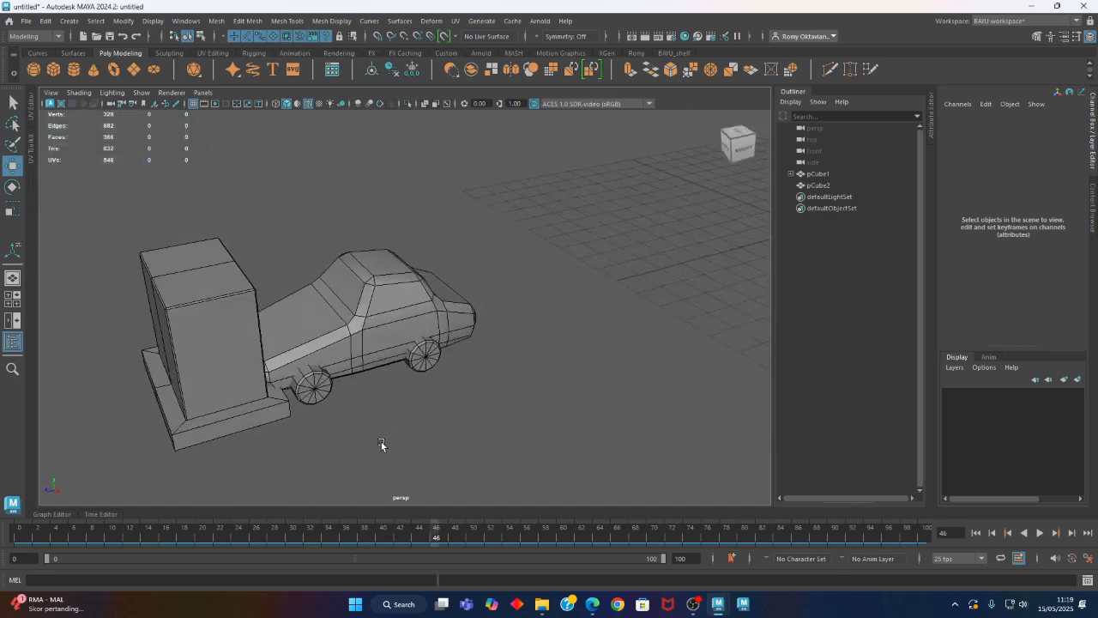
Select the car, scrub its motion up to the frame 30 key and play back its approach to the cabinet
{"action": "left_click", "coordinate": [370, 334]}
{"action": "left_click_drag", "start_coordinate": [371, 334], "coordinate": [338, 387], "text": "alt"}
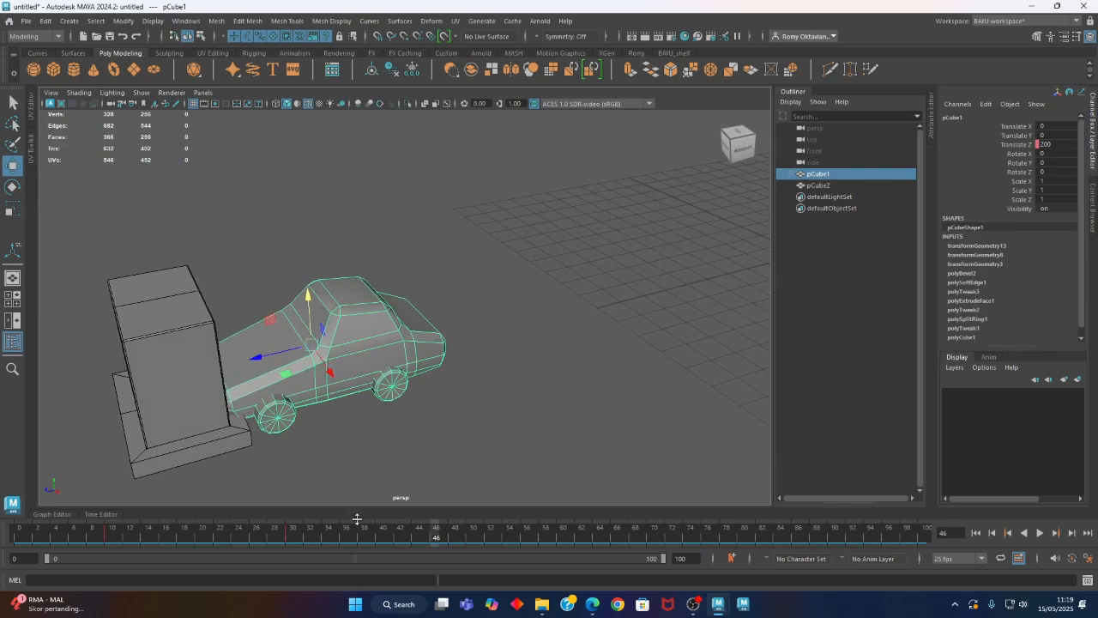
{"action": "left_click_drag", "start_coordinate": [164, 547], "coordinate": [290, 553]}
{"action": "middle_click_drag", "start_coordinate": [331, 442], "coordinate": [331, 431], "text": "alt"}
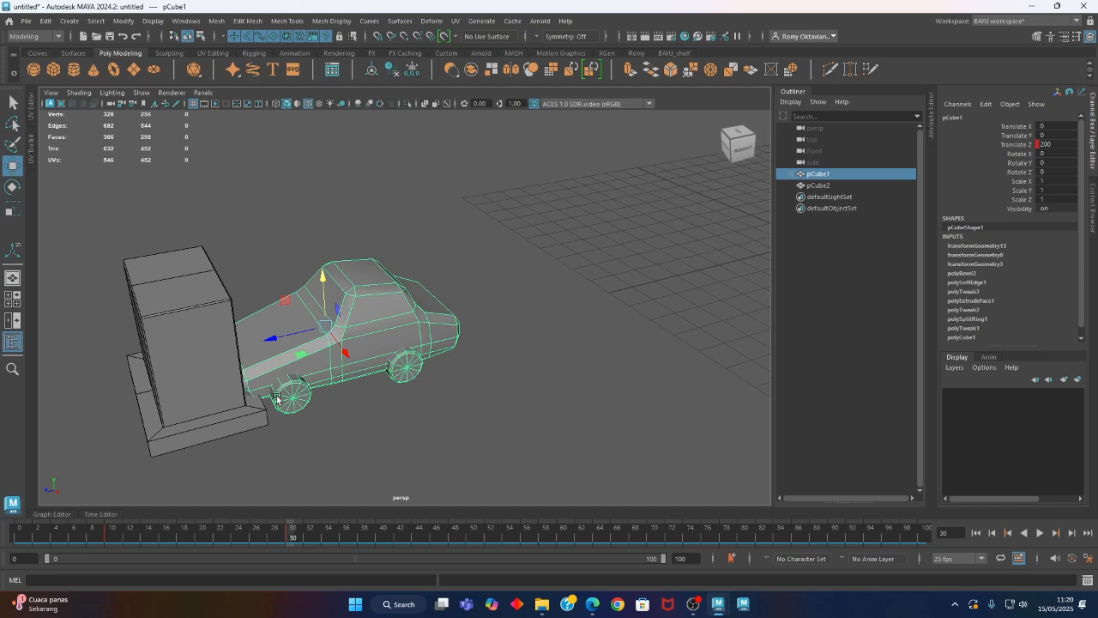
{"action": "key", "text": "alt+v"}
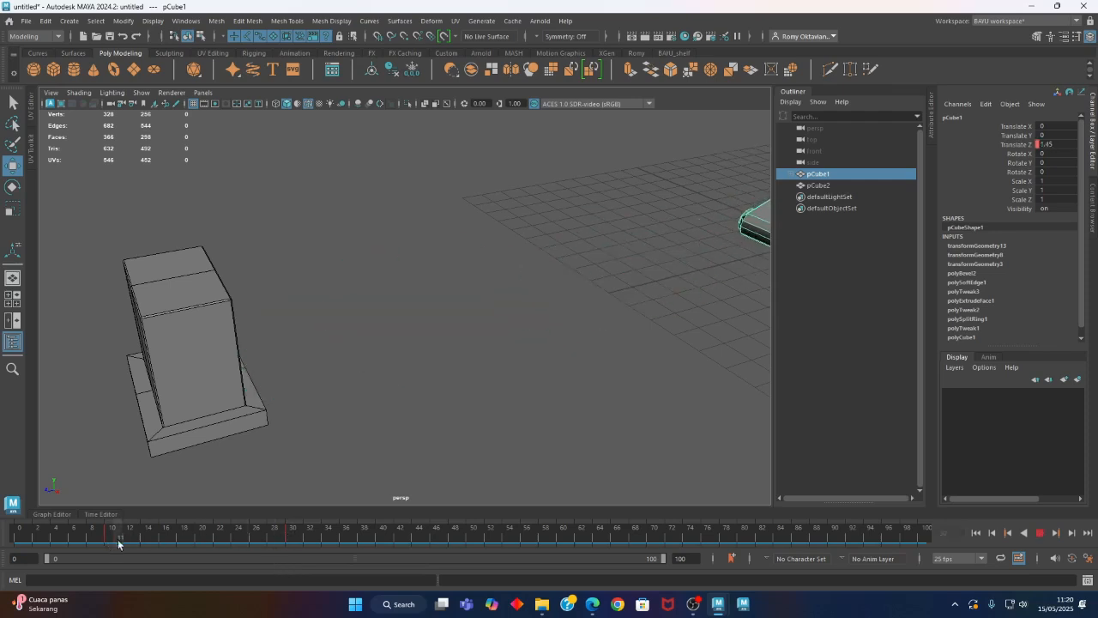
{"action": "key", "text": "alt+v"}
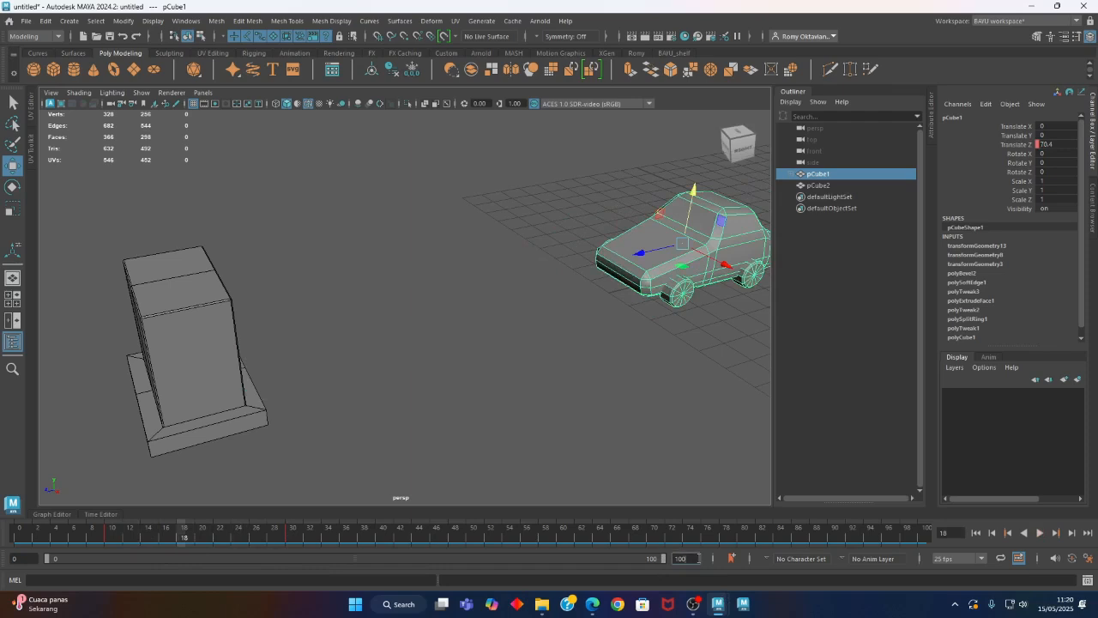
Shorten the playback range to end at frame 50 and play the car animation from a wider view
{"action": "left_click_drag", "start_coordinate": [658, 559], "coordinate": [363, 566]}
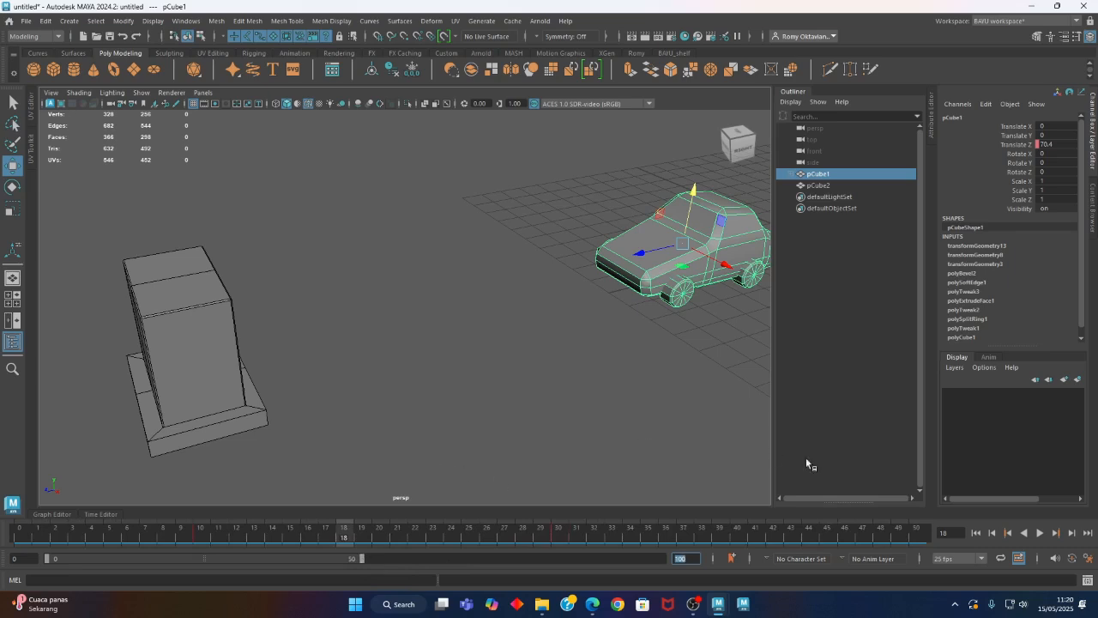
{"action": "left_click", "coordinate": [1040, 532]}
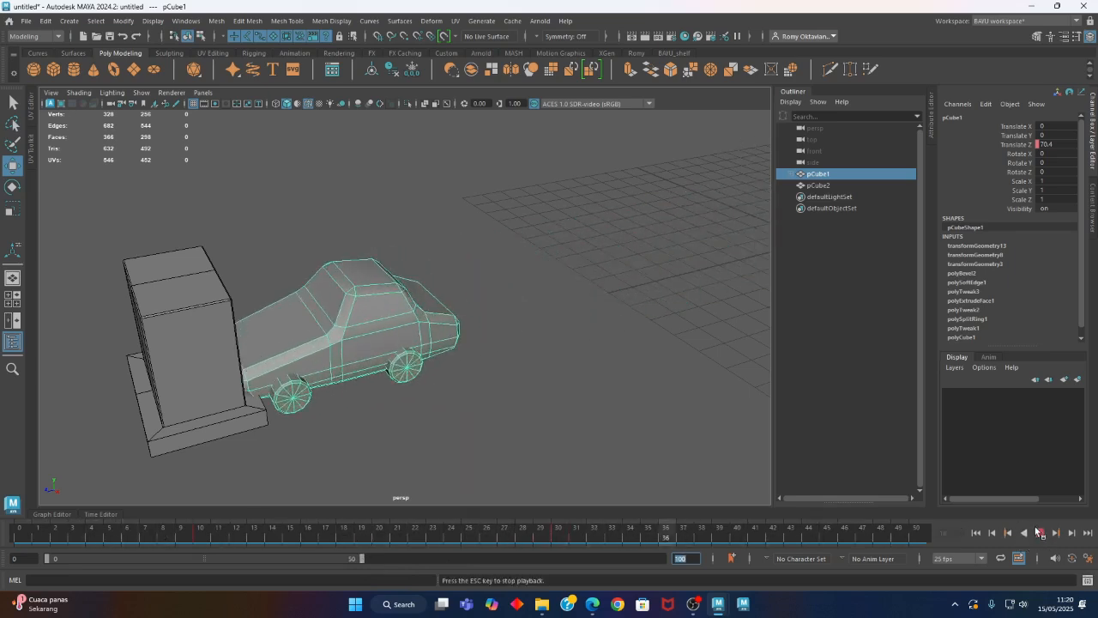
{"action": "middle_click_drag", "start_coordinate": [475, 353], "coordinate": [353, 337], "text": "alt"}
{"action": "right_click_drag", "start_coordinate": [443, 356], "coordinate": [389, 368], "text": "alt"}
{"action": "left_click_drag", "start_coordinate": [389, 368], "coordinate": [452, 362], "text": "alt"}
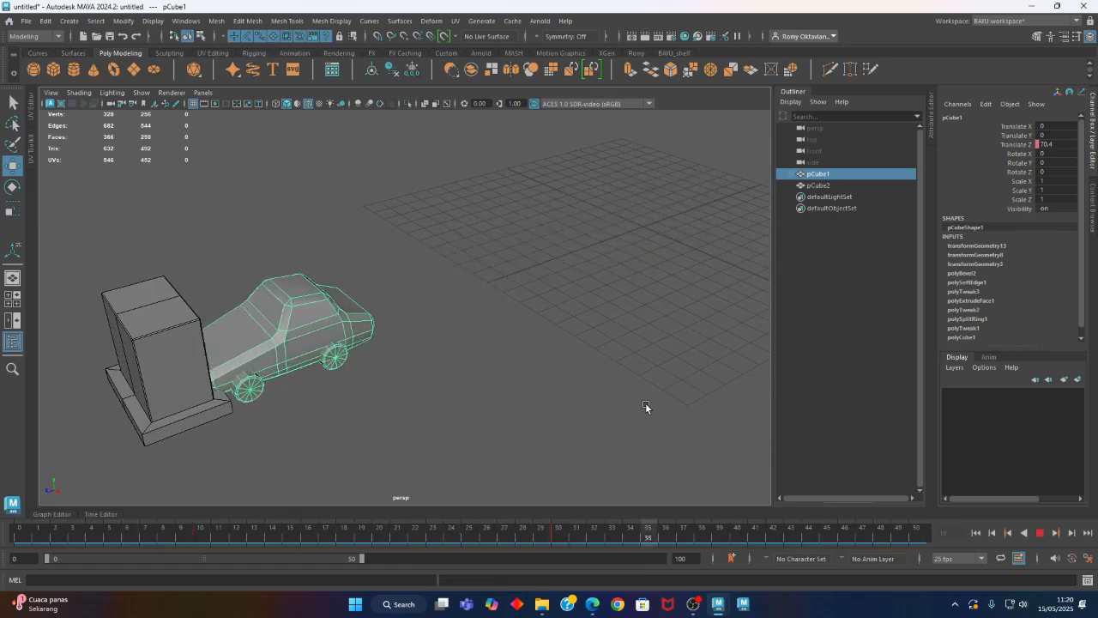
{"action": "left_click", "coordinate": [1041, 533]}
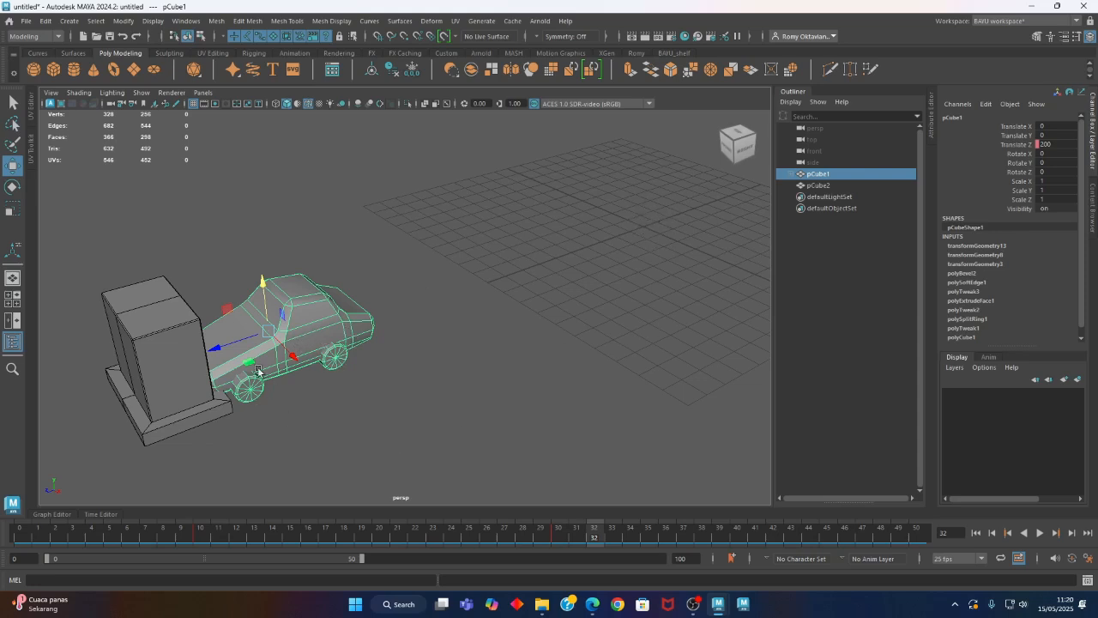
Open the Graph Editor and select both Translate Z keys of the car, at frames 10 and 30
{"action": "left_click", "coordinate": [52, 514]}
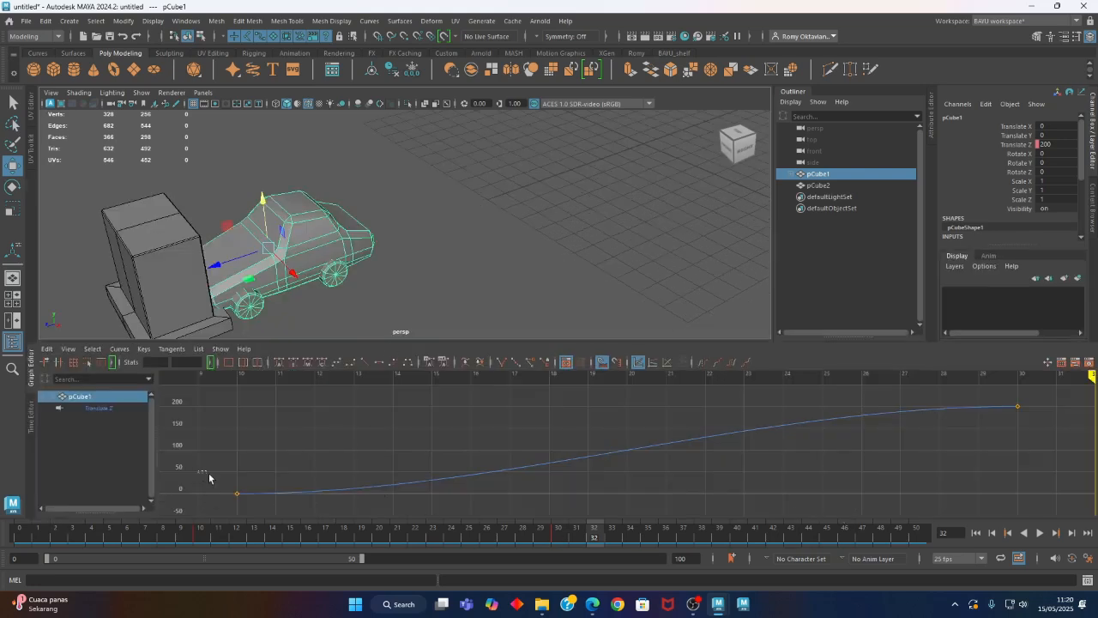
{"action": "left_click_drag", "start_coordinate": [209, 477], "coordinate": [396, 528]}
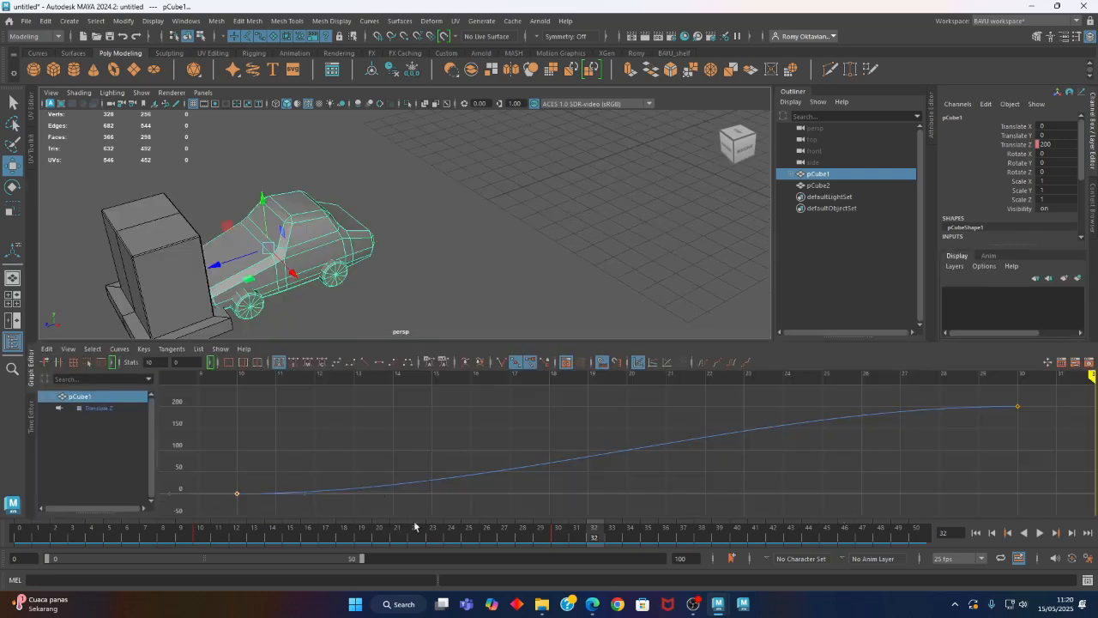
{"action": "left_click_drag", "start_coordinate": [1066, 396], "coordinate": [204, 514]}
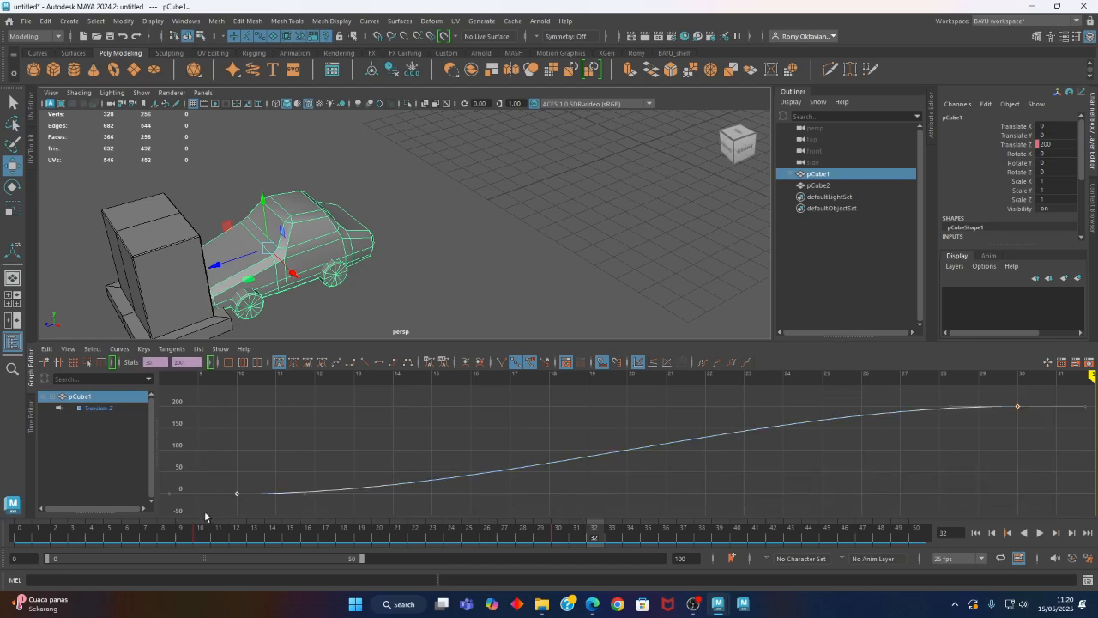
Try linear and spline tangents on both Translate Z keys, playing the animation to compare the car's motion
{"action": "left_click", "coordinate": [364, 362]}
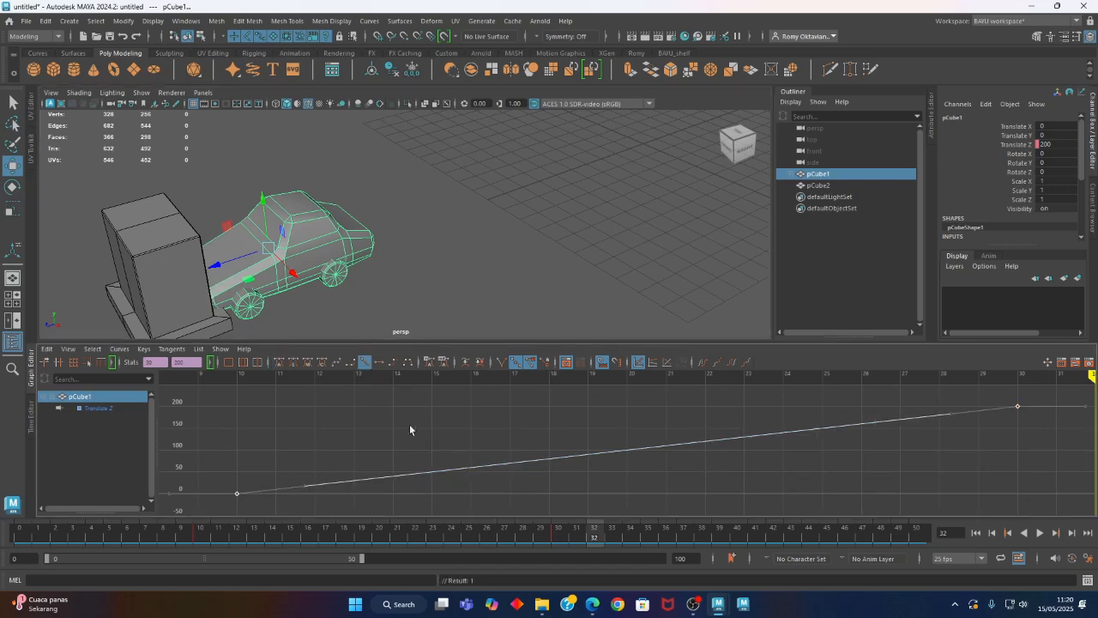
{"action": "left_click", "coordinate": [1040, 533]}
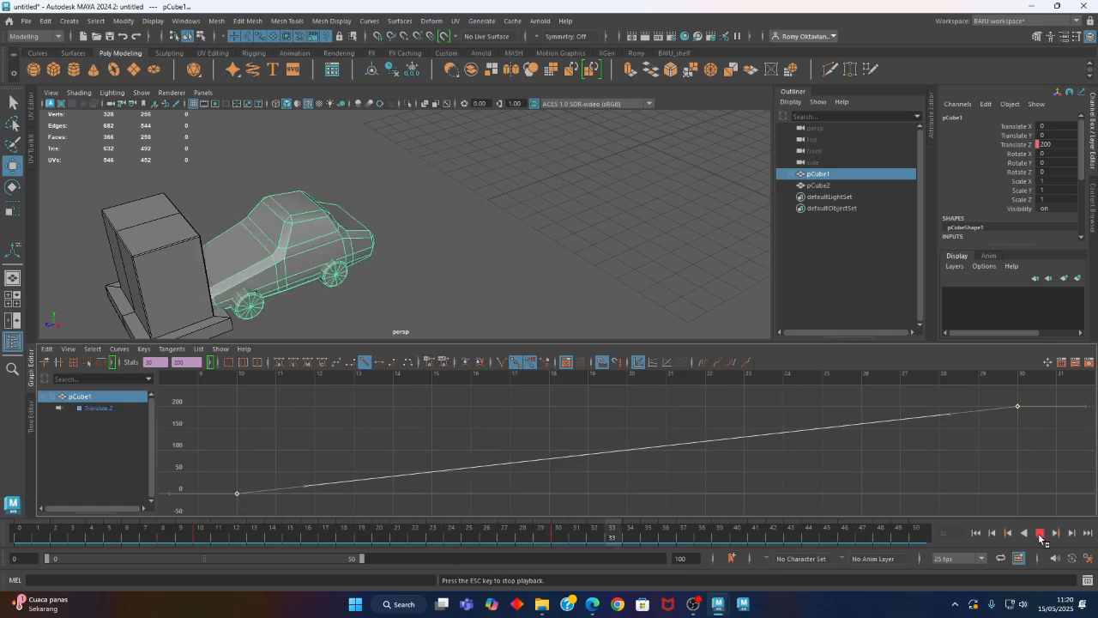
{"action": "left_click", "coordinate": [339, 363]}
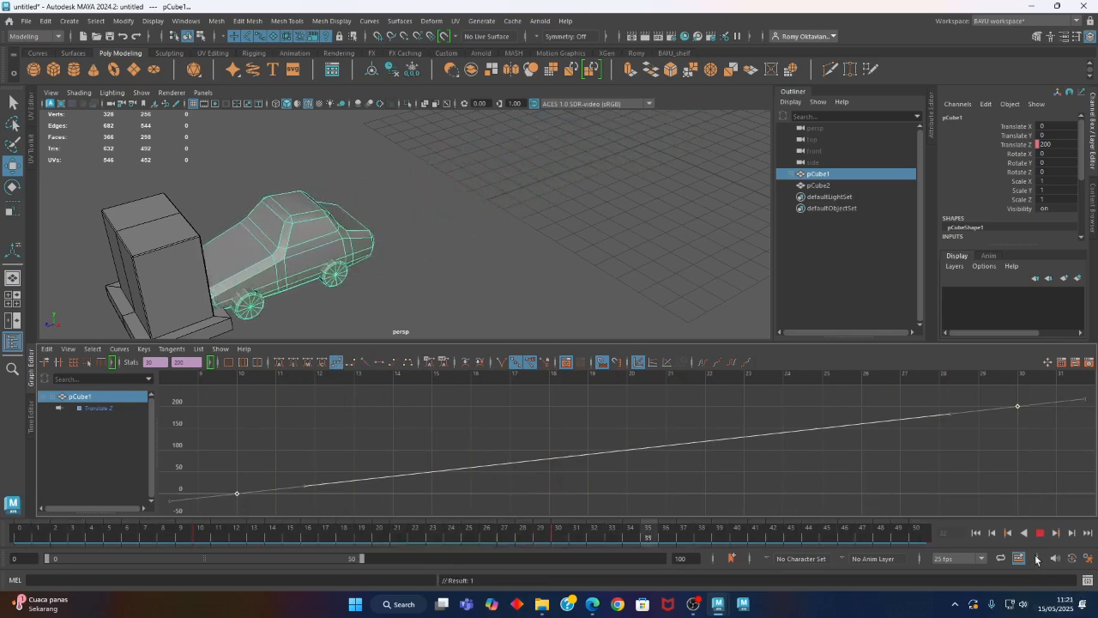
{"action": "left_click", "coordinate": [1040, 533]}
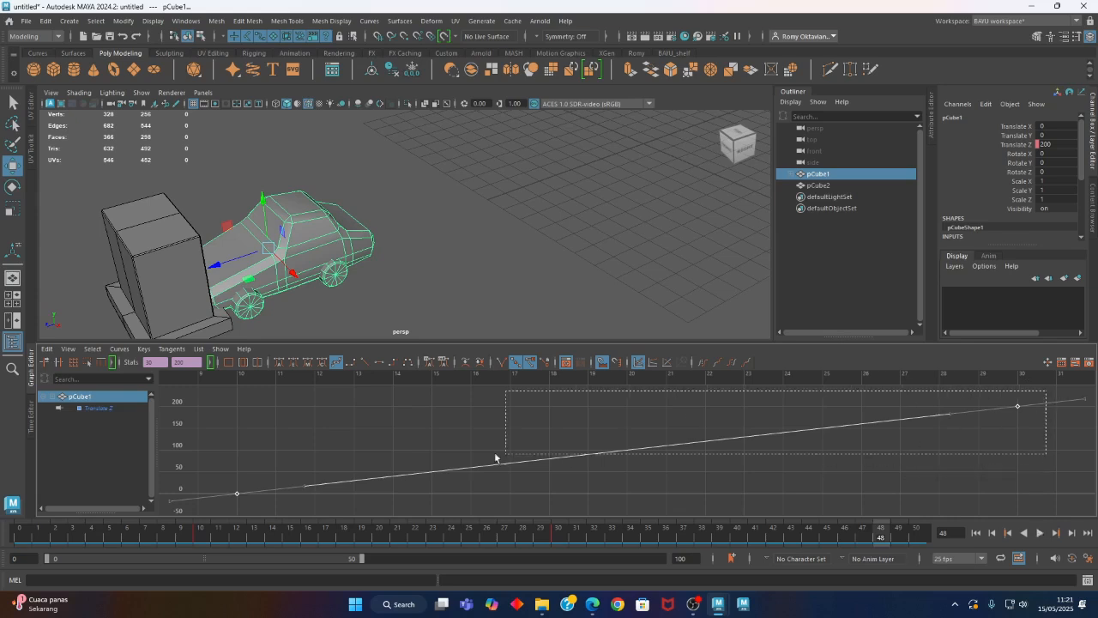
{"action": "left_click", "coordinate": [336, 364]}
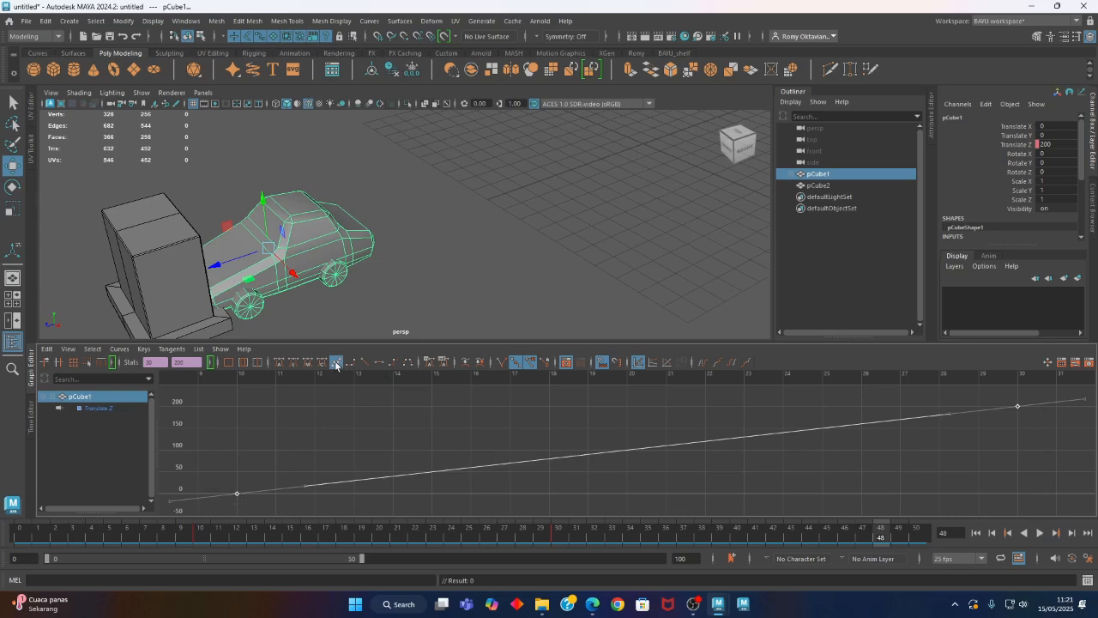
Apply flat tangents to both Translate Z keys, play back the motion and select only the frame 10 key
{"action": "left_click", "coordinate": [380, 363]}
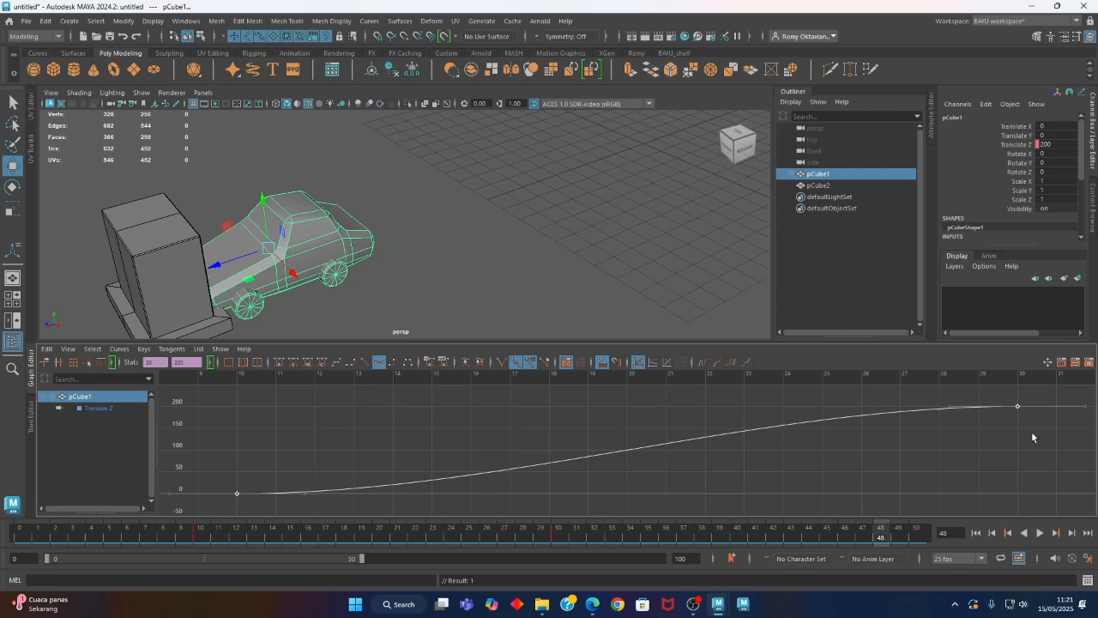
{"action": "left_click", "coordinate": [1039, 533]}
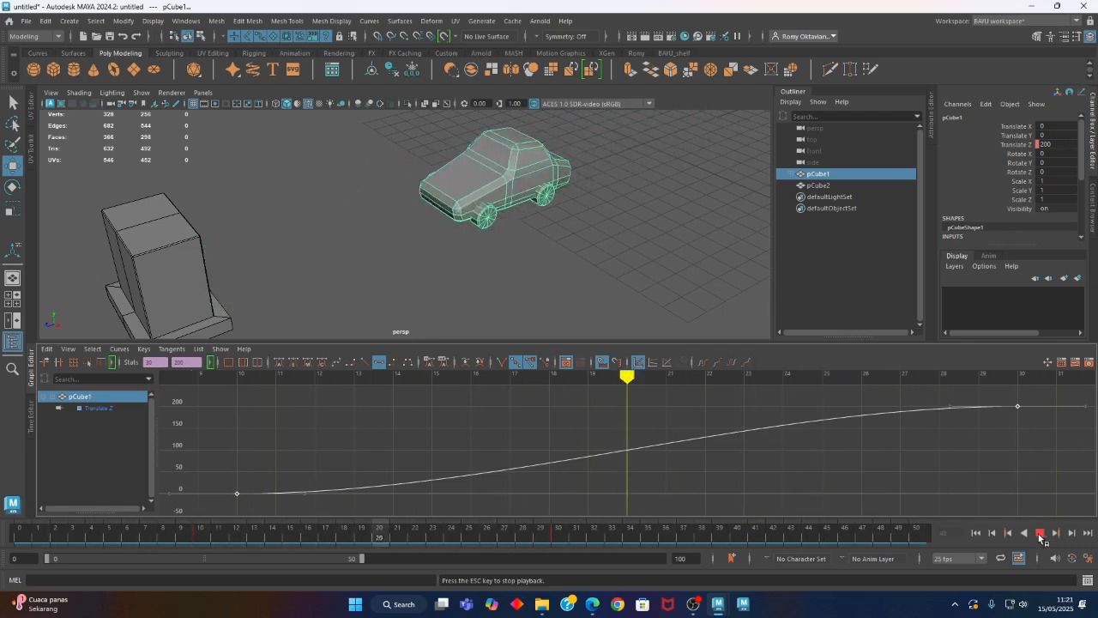
{"action": "left_click", "coordinate": [1039, 532]}
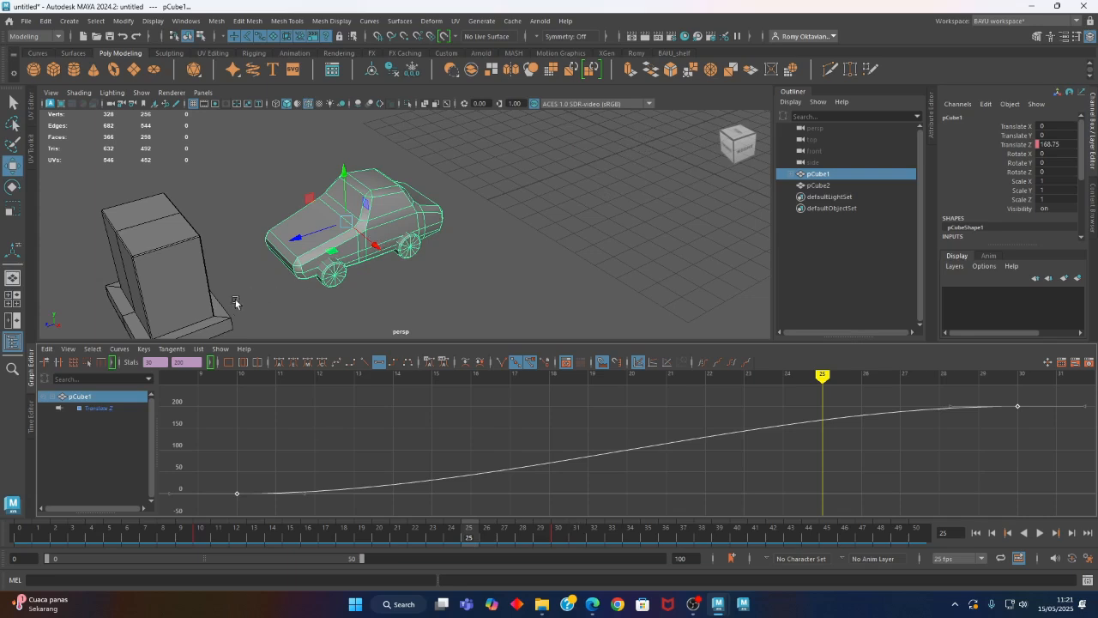
{"action": "left_click", "coordinate": [336, 443]}
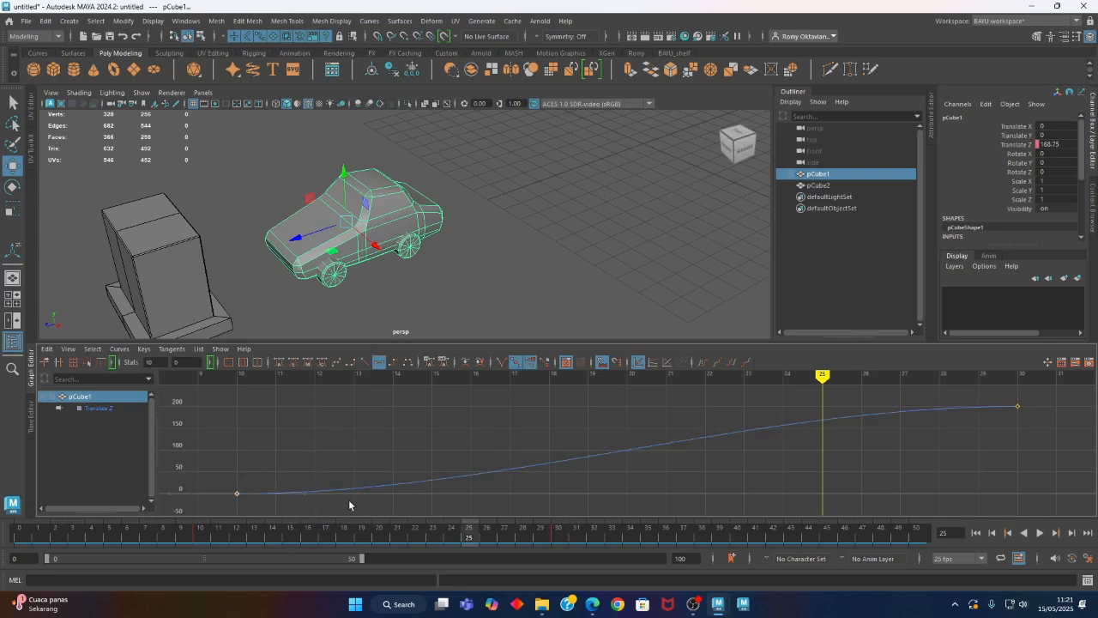
Tilt the tangent of the frame 10 Translate Z key steeply upward for a faster start and play the animation
{"action": "left_click_drag", "start_coordinate": [216, 472], "coordinate": [256, 509]}
{"action": "left_click_drag", "start_coordinate": [286, 478], "coordinate": [336, 509]}
{"action": "left_click_drag", "start_coordinate": [233, 490], "coordinate": [306, 451]}
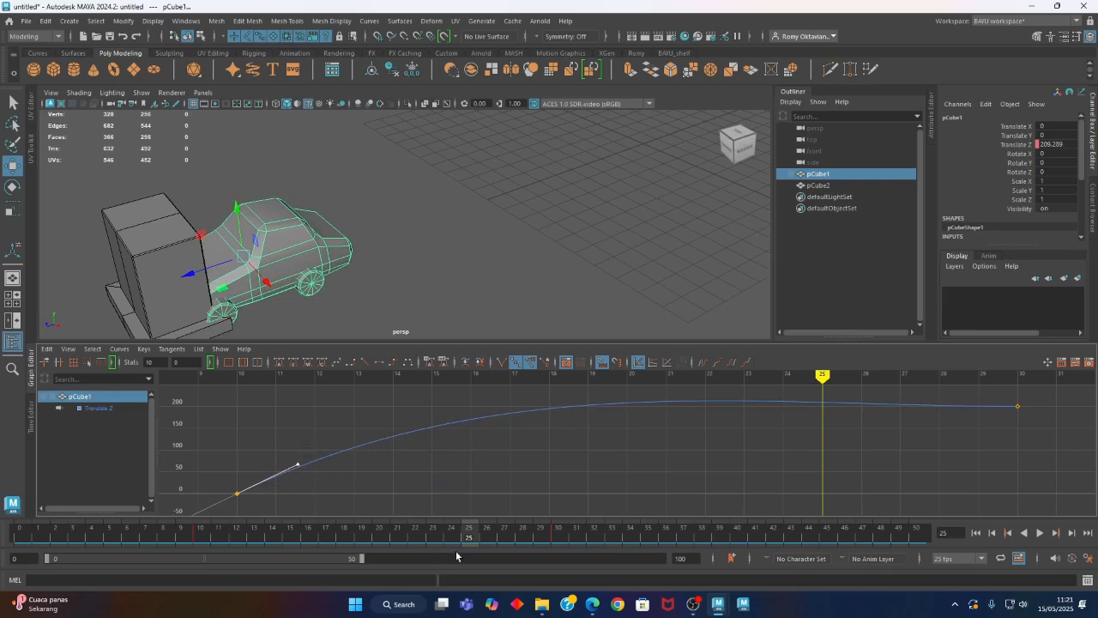
{"action": "key", "text": "alt+v"}
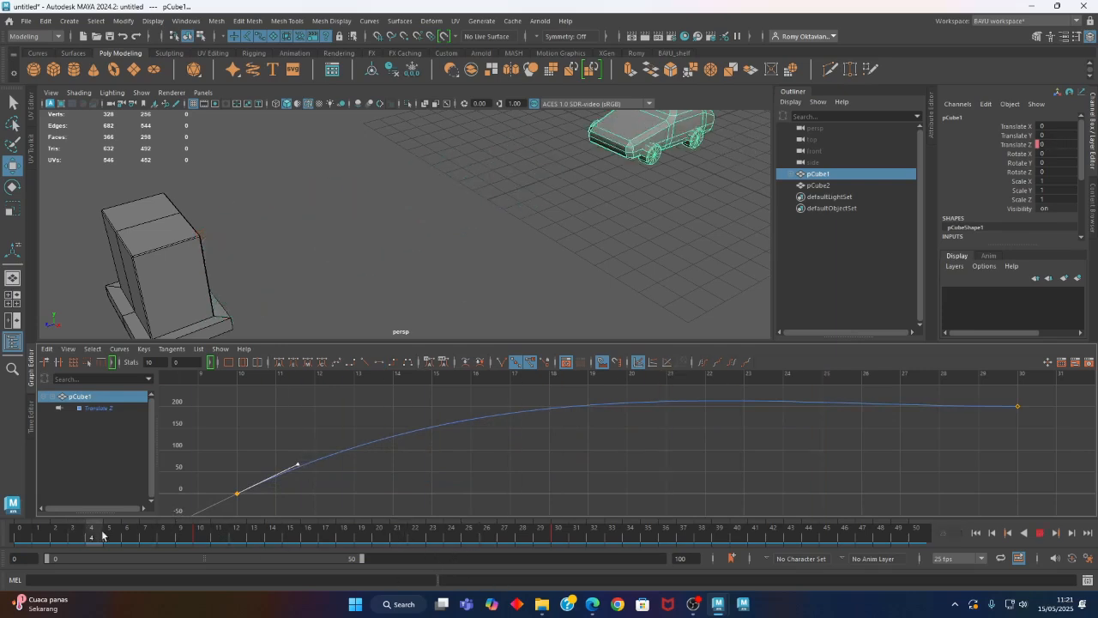
{"action": "left_click", "coordinate": [1040, 534]}
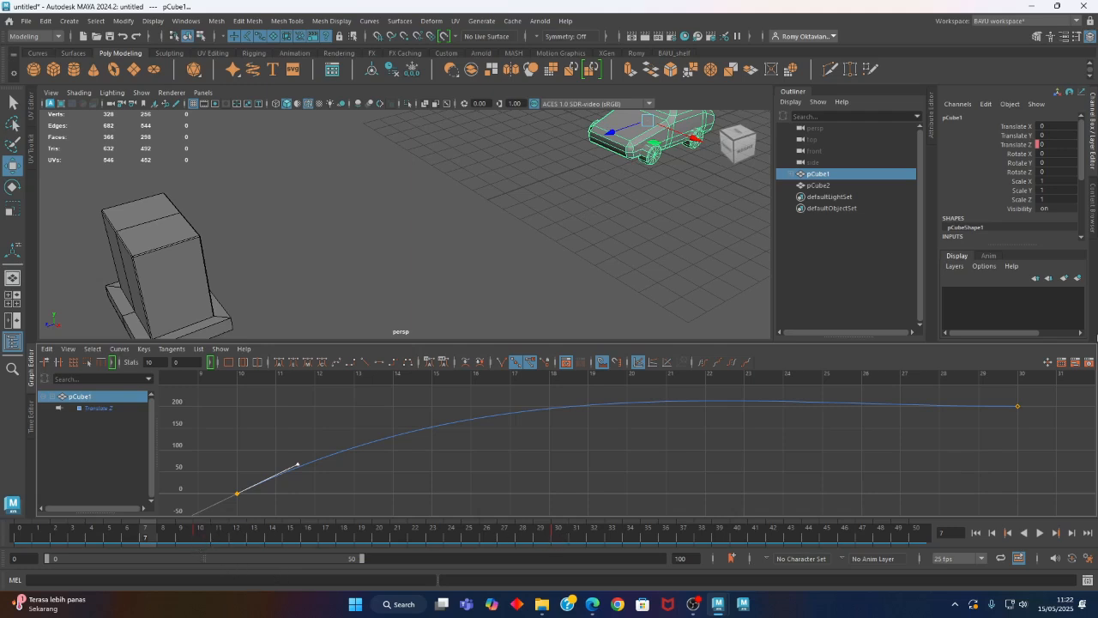
Move the final Translate Z key of the car to frame 25 and play back the motion
{"action": "left_click_drag", "start_coordinate": [1046, 393], "coordinate": [953, 450]}
{"action": "left_click", "coordinate": [156, 362]}
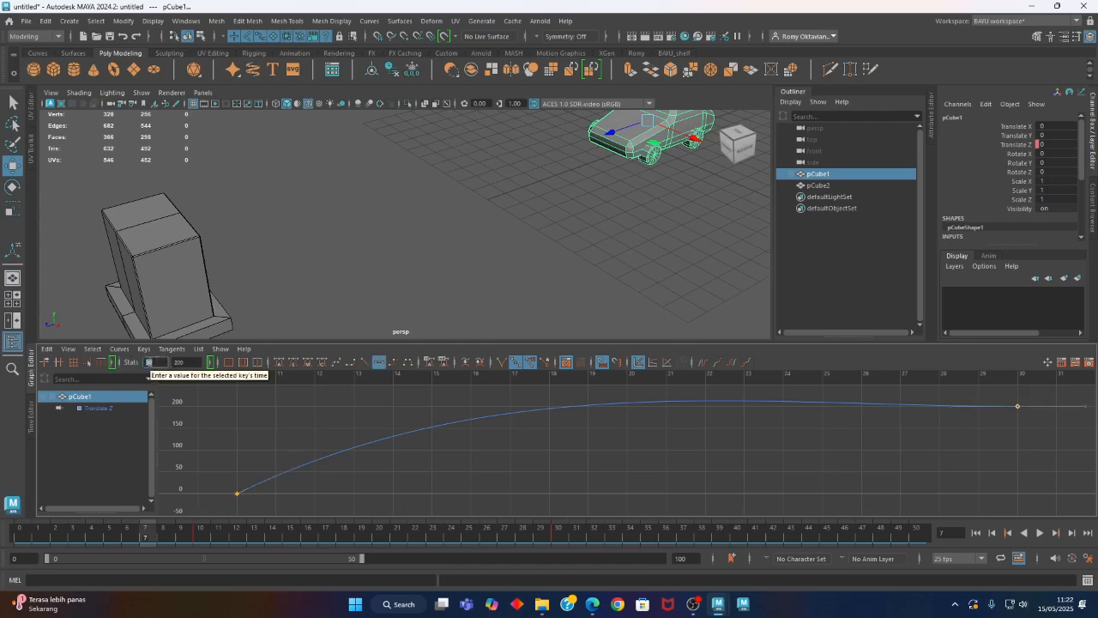
{"action": "type", "text": "25"}
{"action": "key", "text": "Return"}
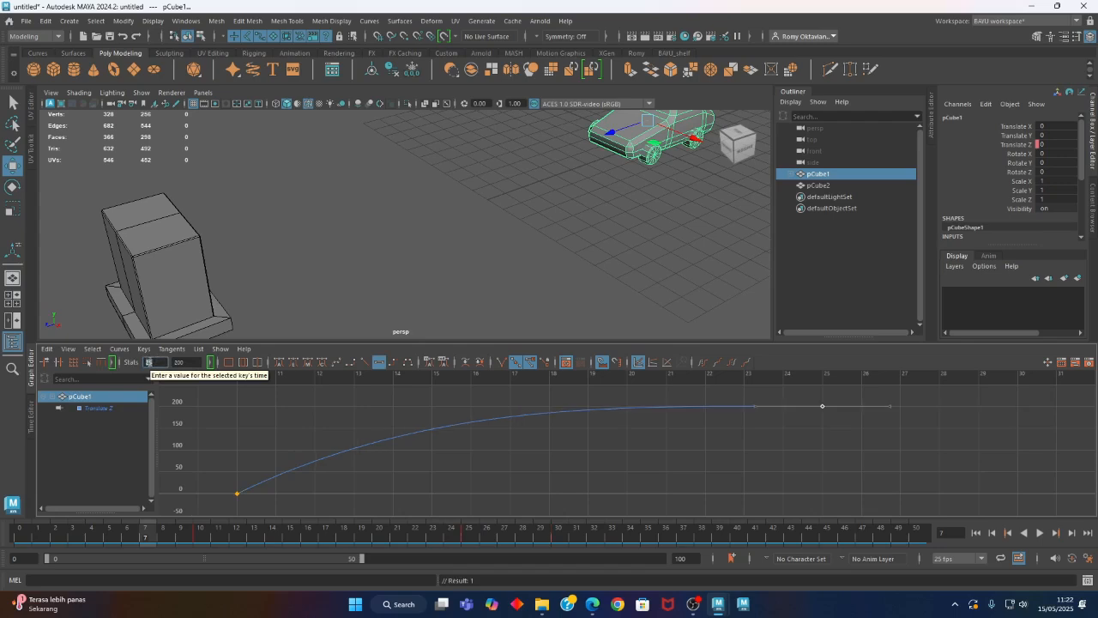
{"action": "left_click", "coordinate": [992, 533]}
{"action": "left_click", "coordinate": [1041, 533]}
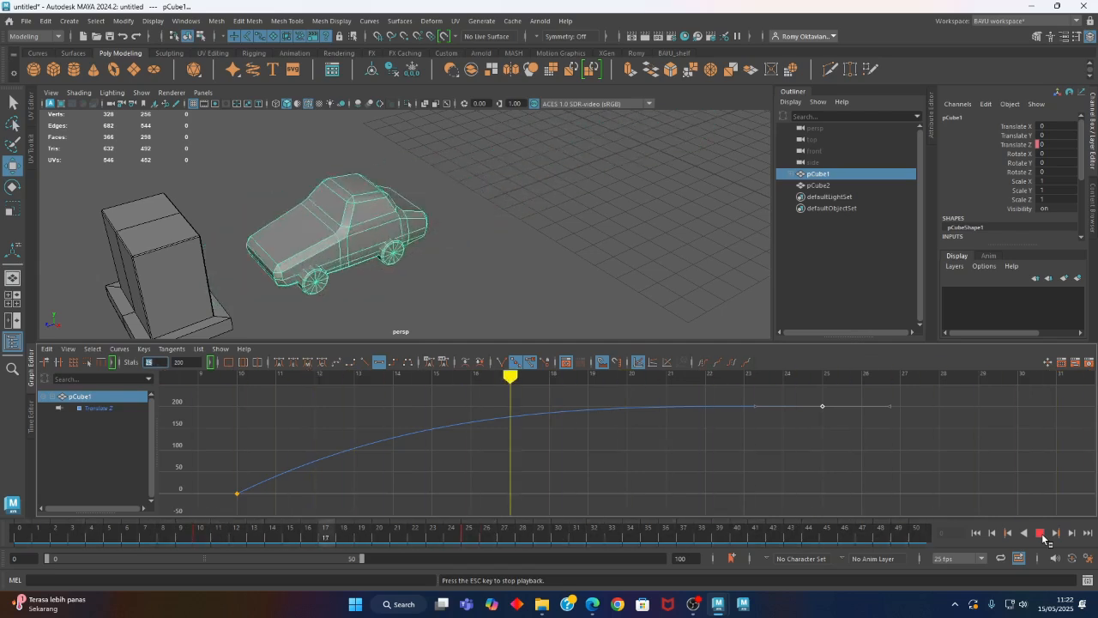
{"action": "left_click", "coordinate": [1041, 533]}
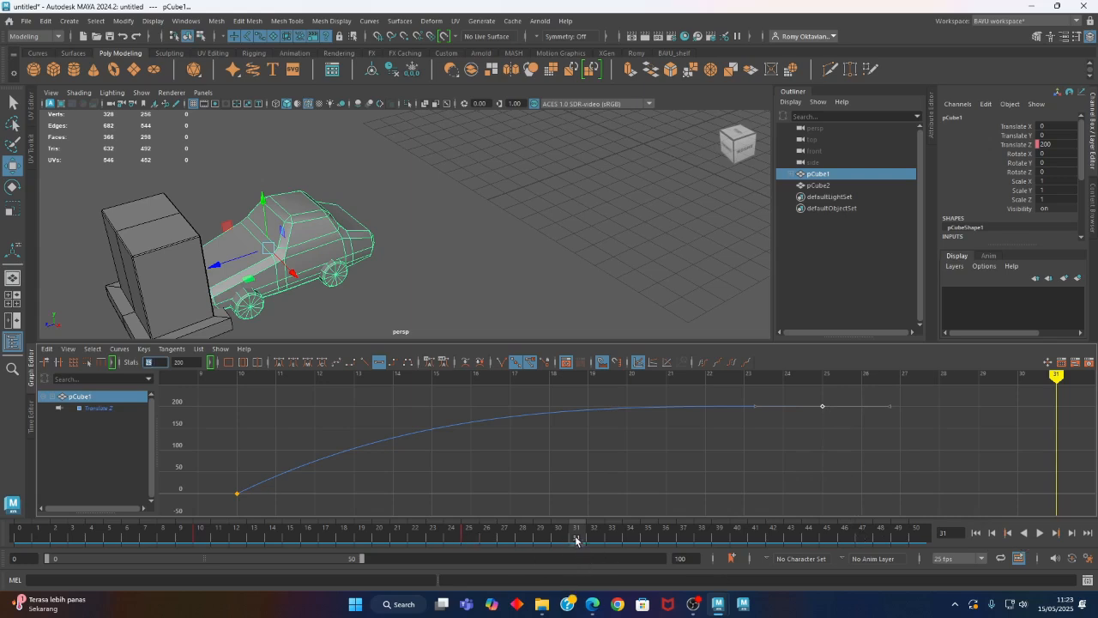
Key the car's Translate Z at frame 35, keeping the value of 200
{"action": "left_click_drag", "start_coordinate": [575, 540], "coordinate": [654, 544]}
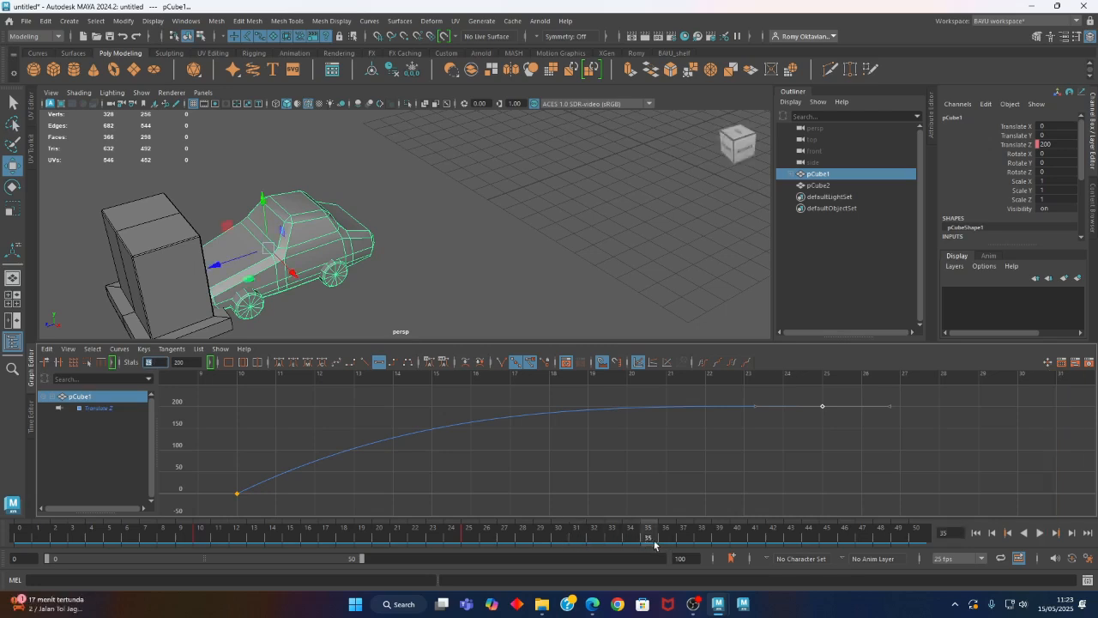
{"action": "left_click", "coordinate": [996, 141]}
{"action": "right_click", "coordinate": [996, 141]}
{"action": "left_click", "coordinate": [999, 167]}
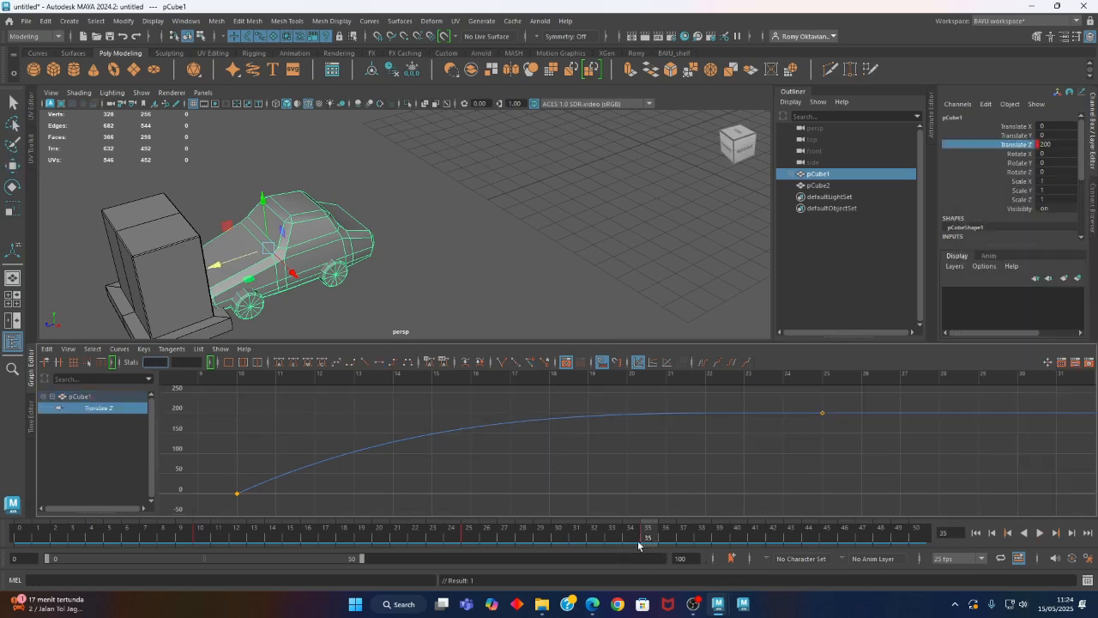
At frame 40, pull the car back to Translate Z 180, key that channel and play the animation
{"action": "left_click_drag", "start_coordinate": [646, 539], "coordinate": [736, 539]}
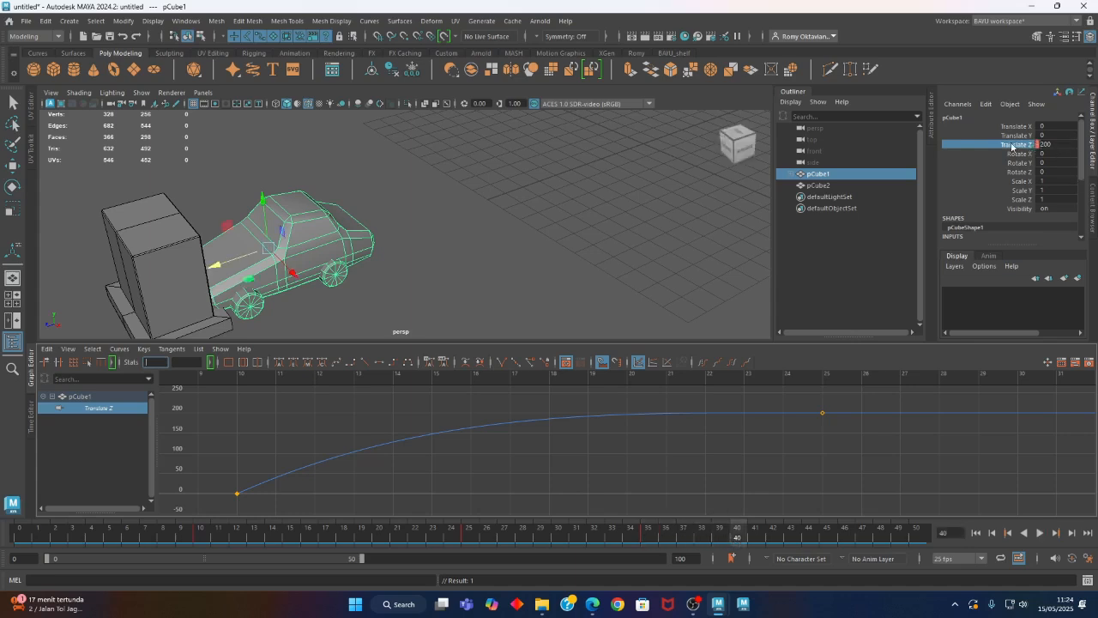
{"action": "middle_click_drag", "start_coordinate": [219, 258], "coordinate": [254, 259]}
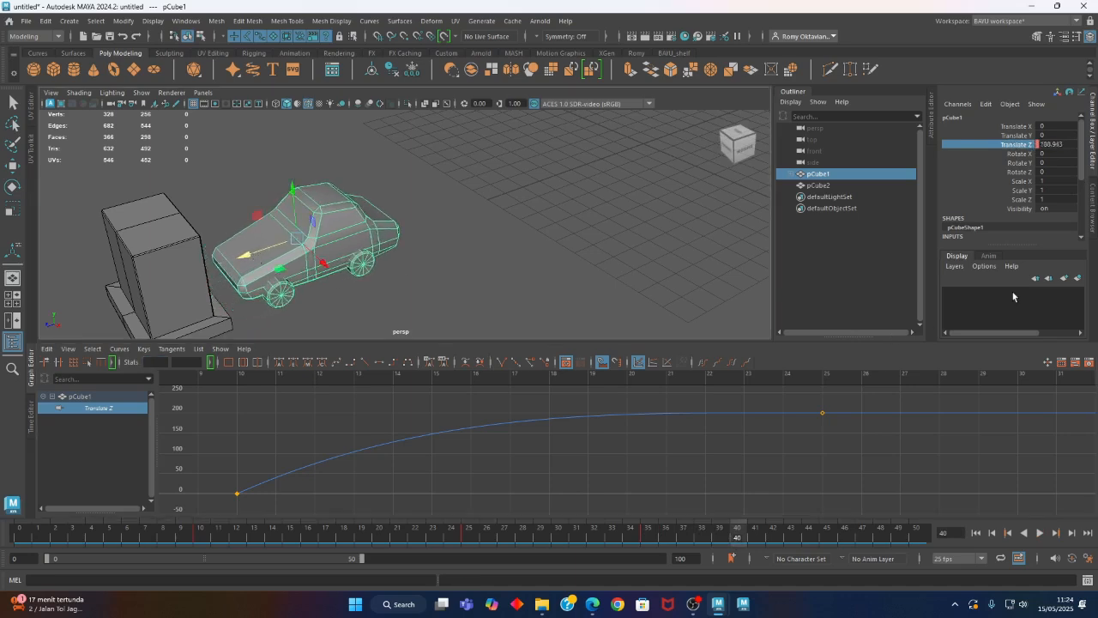
{"action": "double_click", "coordinate": [1070, 144]}
{"action": "type", "text": "180"}
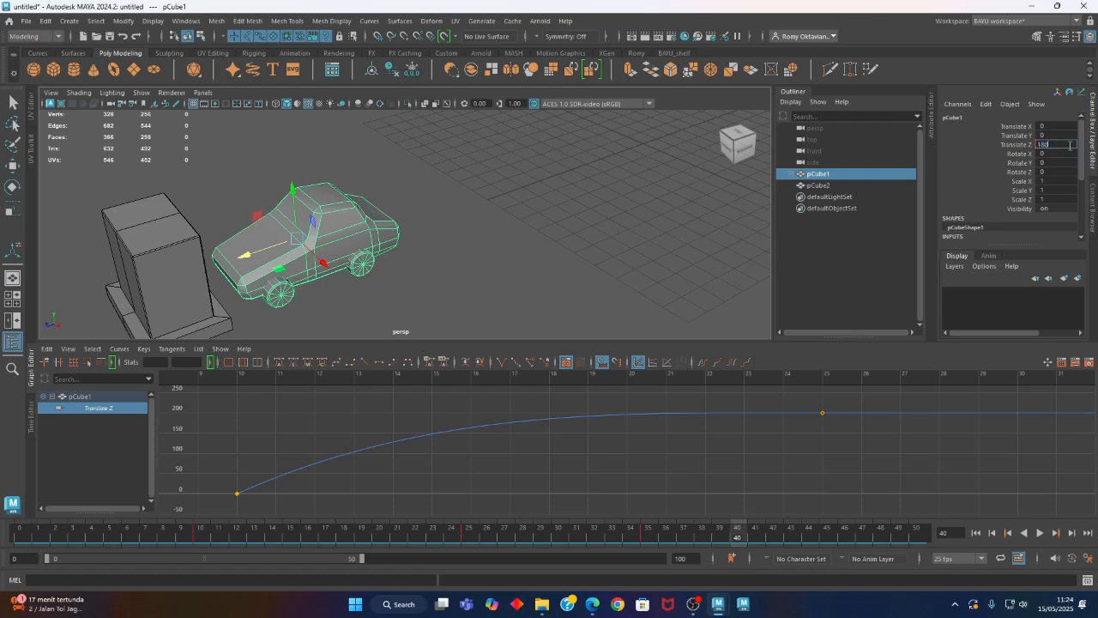
{"action": "key", "text": "Return"}
{"action": "left_click", "coordinate": [1011, 145]}
{"action": "right_click", "coordinate": [1004, 148]}
{"action": "left_click", "coordinate": [999, 167]}
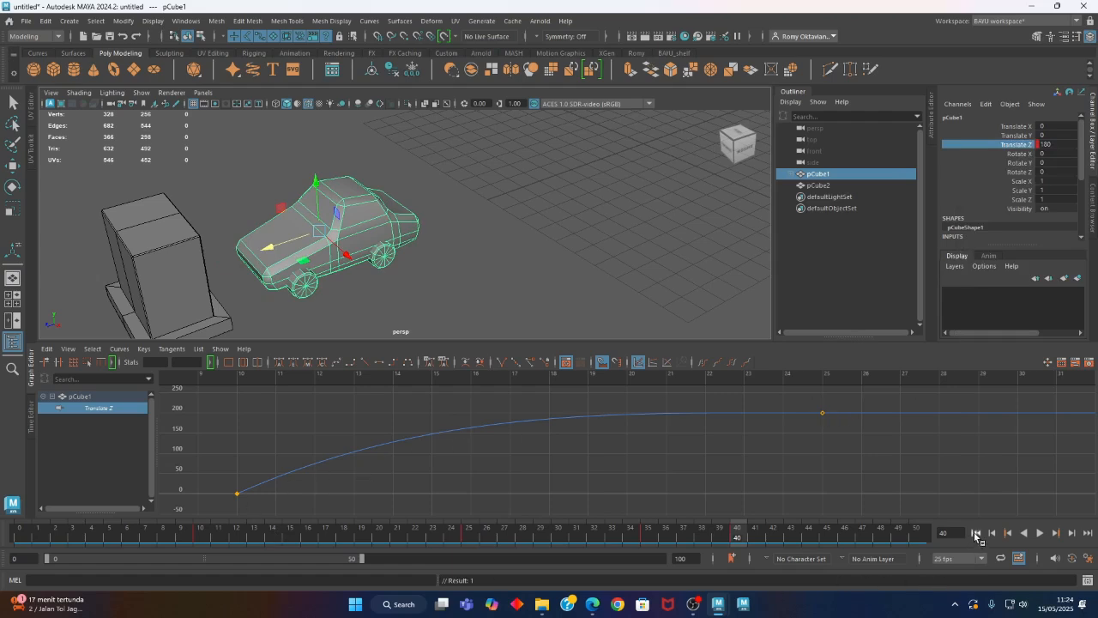
{"action": "left_click", "coordinate": [976, 533]}
{"action": "left_click", "coordinate": [1041, 533]}
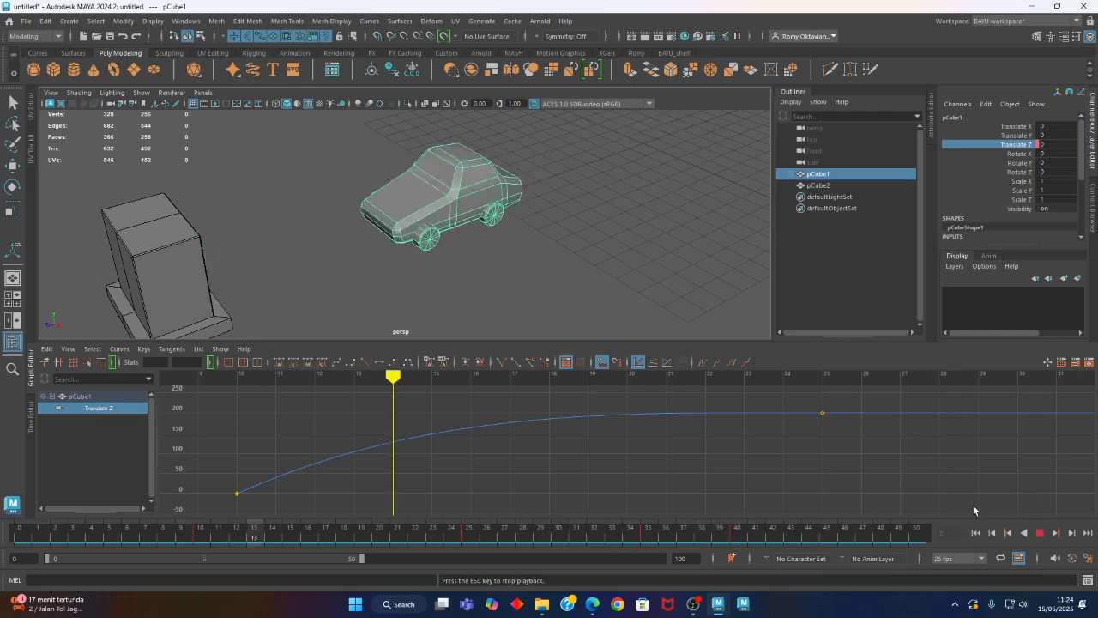
{"action": "left_click", "coordinate": [1042, 533]}
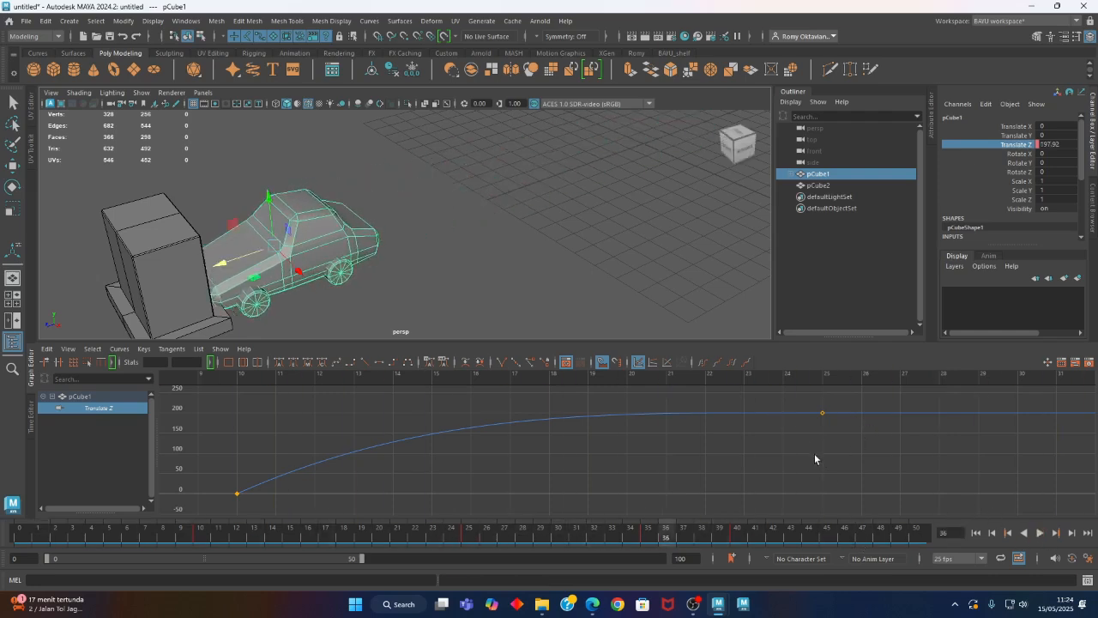
Shift the last Translate Z key to frame 45 in the Graph Editor and play back the slower recoil
{"action": "key", "text": "a"}
{"action": "left_click_drag", "start_coordinate": [1006, 400], "coordinate": [1028, 435]}
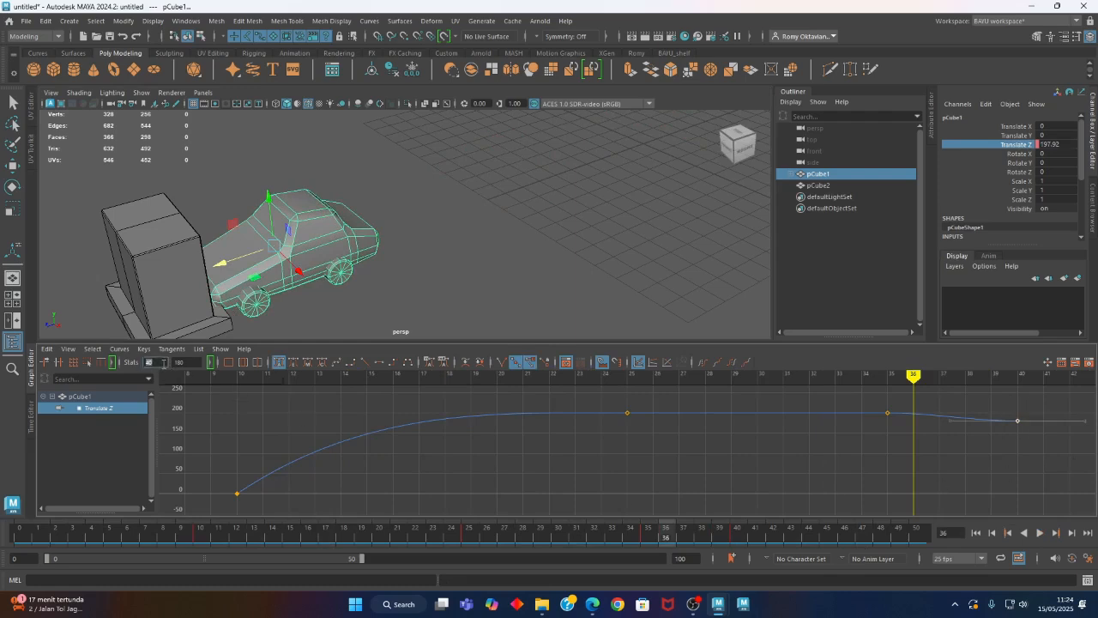
{"action": "type", "text": "45"}
{"action": "key", "text": "Return"}
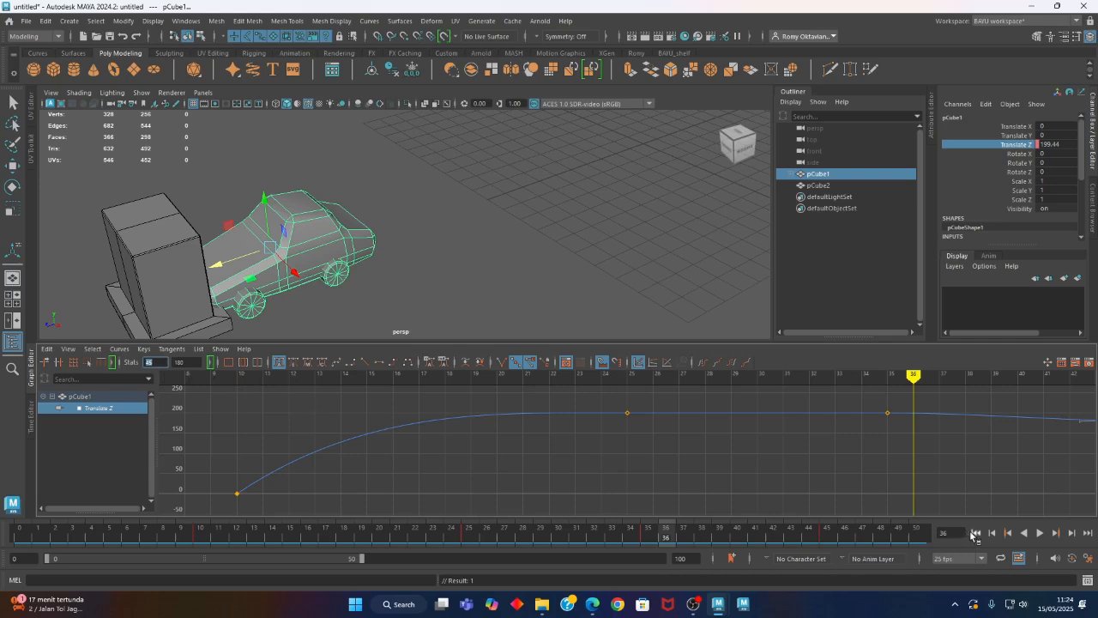
{"action": "left_click", "coordinate": [974, 533]}
{"action": "left_click", "coordinate": [1040, 532]}
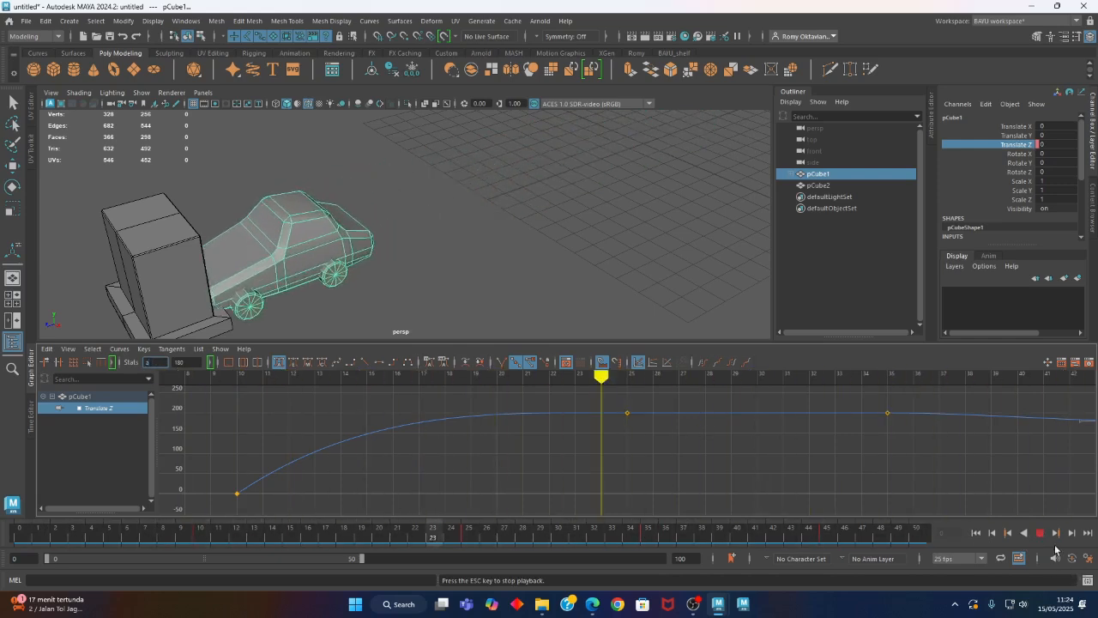
{"action": "left_click", "coordinate": [1040, 533]}
Frame the whole Translate Z curve and scrub the timeline to examine the car's impact around frames 25 to 30
{"action": "middle_click_drag", "start_coordinate": [832, 466], "coordinate": [810, 457], "text": "alt"}
{"action": "left_click", "coordinate": [808, 458]}
{"action": "key", "text": "f"}
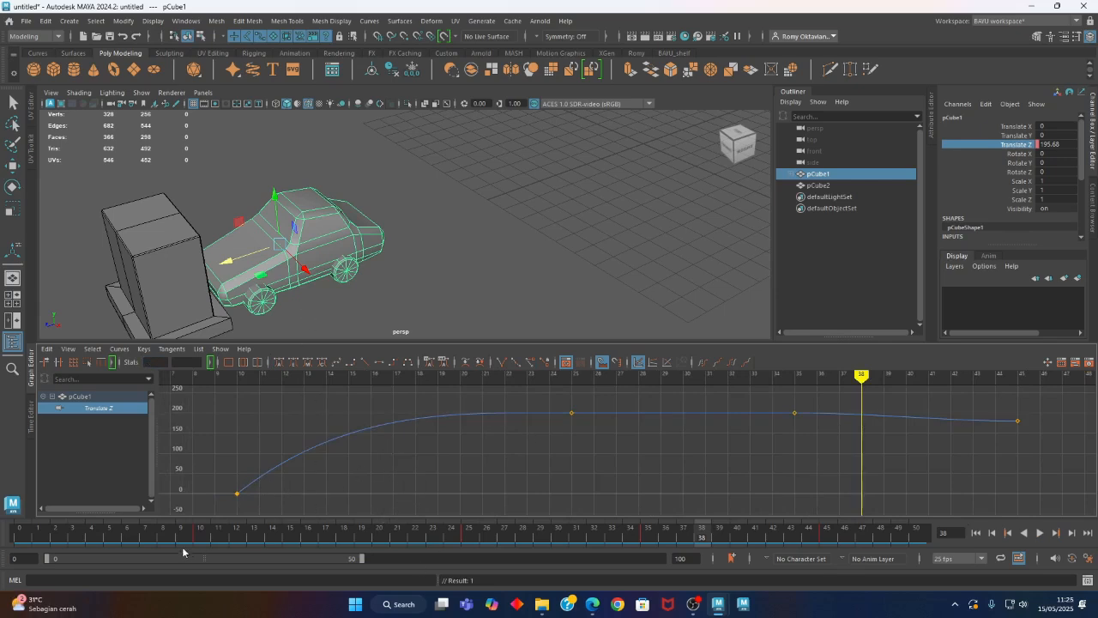
{"action": "left_click_drag", "start_coordinate": [200, 539], "coordinate": [478, 546]}
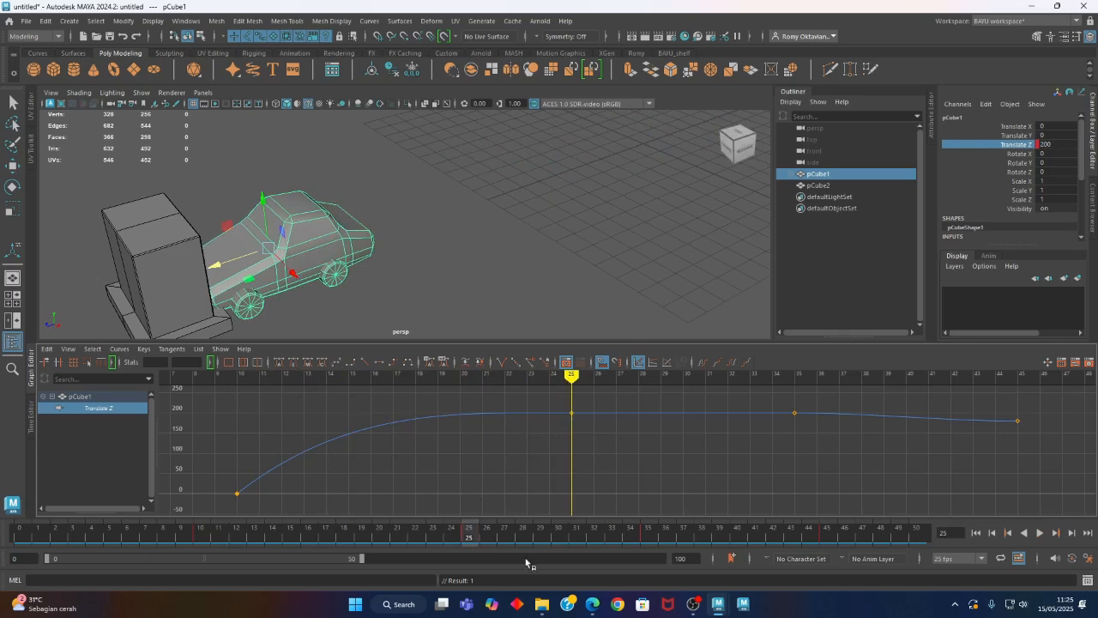
{"action": "left_click_drag", "start_coordinate": [466, 539], "coordinate": [551, 568]}
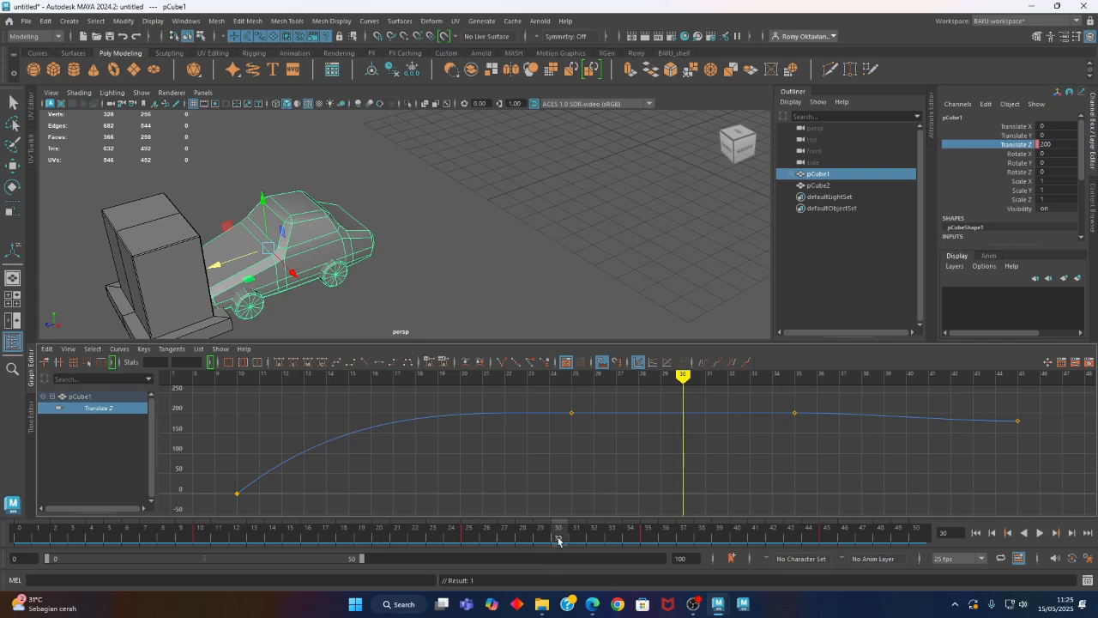
{"action": "left_click_drag", "start_coordinate": [563, 543], "coordinate": [466, 544]}
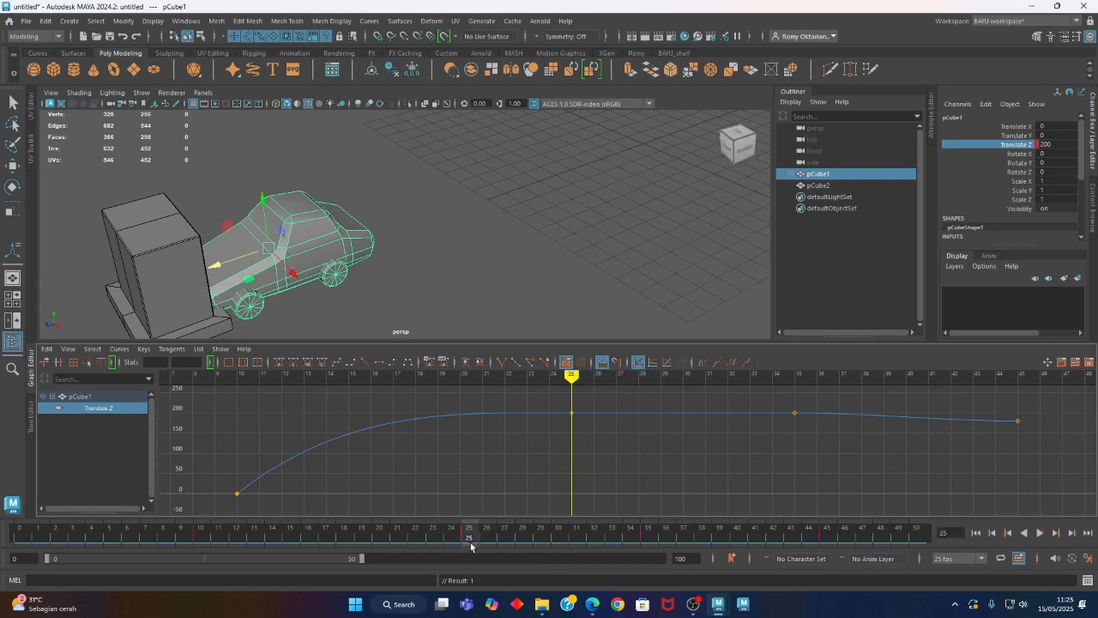
Activate the Rotate tool and key the car's Rotate X at 0 on frame 25
{"action": "middle_click_drag", "start_coordinate": [333, 302], "coordinate": [384, 299], "text": "alt"}
{"action": "left_click_drag", "start_coordinate": [384, 299], "coordinate": [352, 286], "text": "alt"}
{"action": "left_click_drag", "start_coordinate": [478, 301], "coordinate": [445, 283], "text": "alt"}
{"action": "key", "text": "e"}
{"action": "left_click_drag", "start_coordinate": [574, 282], "coordinate": [541, 223], "text": "alt"}
{"action": "left_click", "coordinate": [1023, 154]}
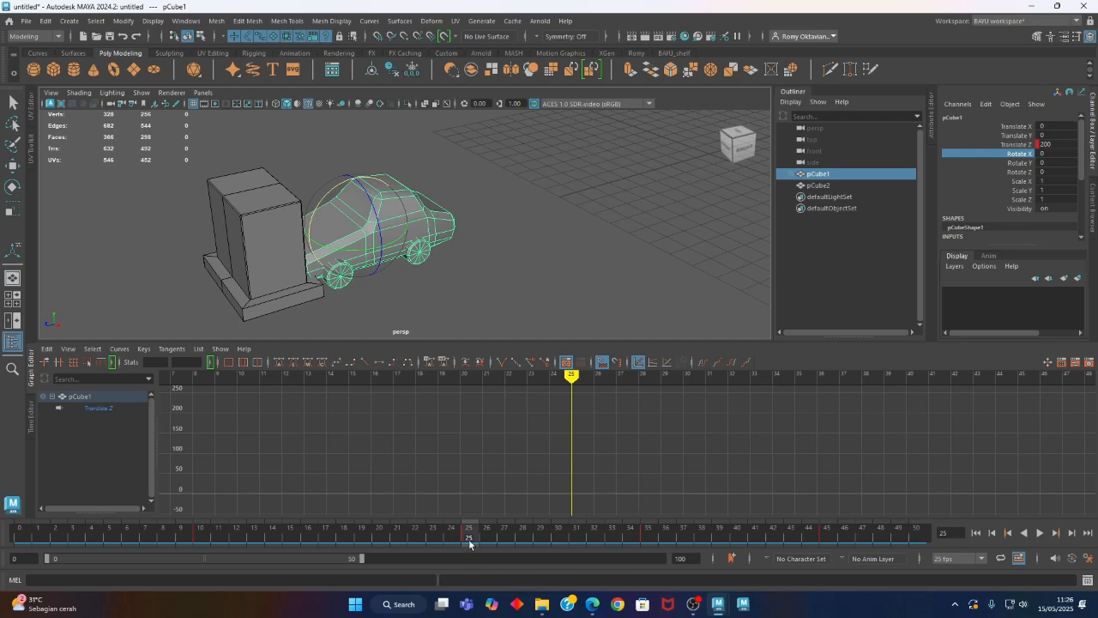
{"action": "right_click", "coordinate": [995, 157]}
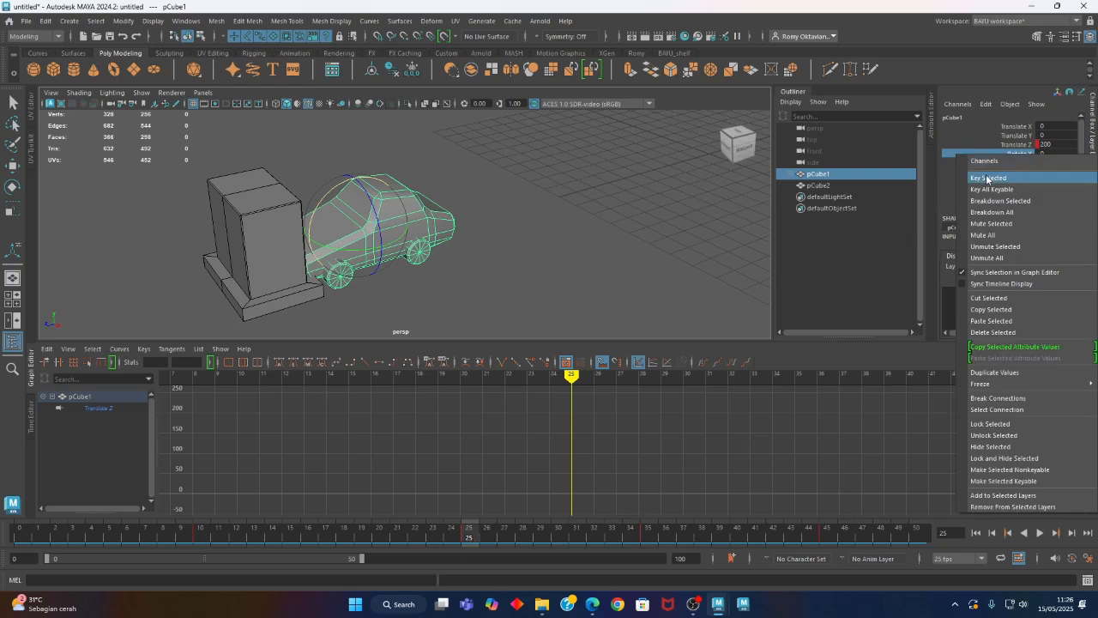
{"action": "left_click", "coordinate": [991, 178]}
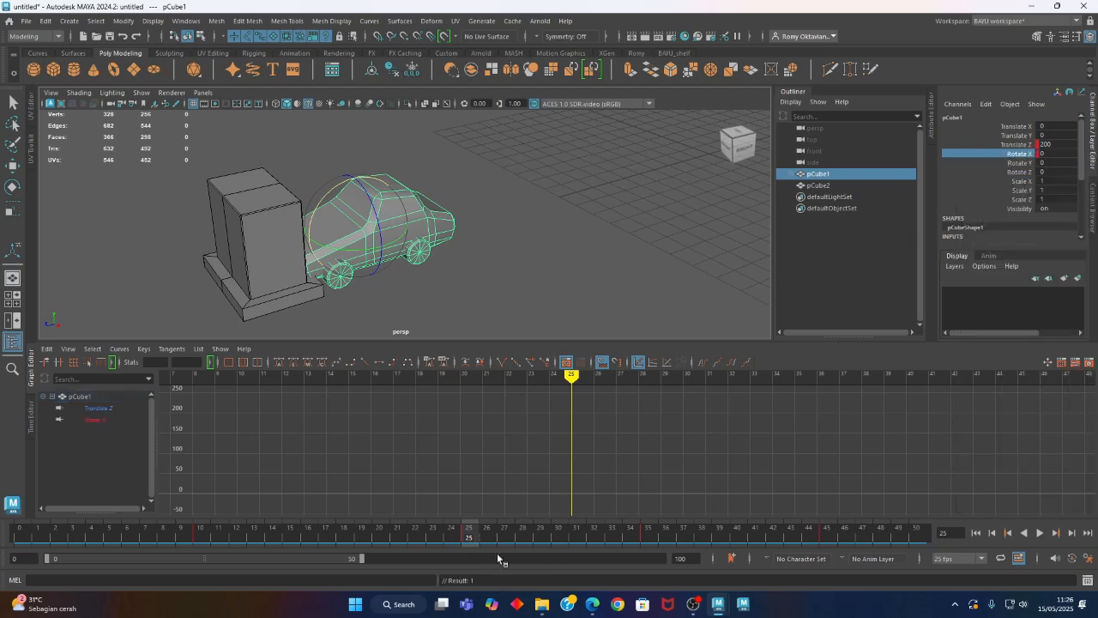
Try rotating the car about X at frame 28, and undo back to before the Rotate X key
{"action": "left_click_drag", "start_coordinate": [470, 541], "coordinate": [522, 540]}
{"action": "left_click_drag", "start_coordinate": [388, 305], "coordinate": [347, 294], "text": "alt"}
{"action": "left_click_drag", "start_coordinate": [320, 182], "coordinate": [314, 189]}
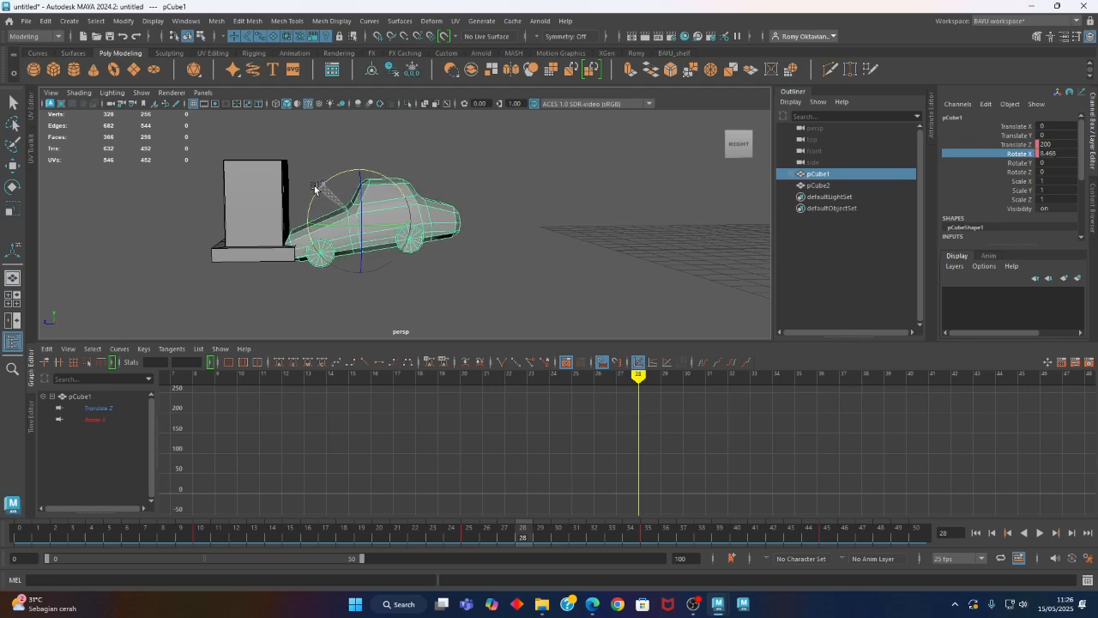
{"action": "key", "text": "ctrl+z"}
{"action": "key", "text": "ctrl+z"}
{"action": "key", "text": "ctrl+z"}
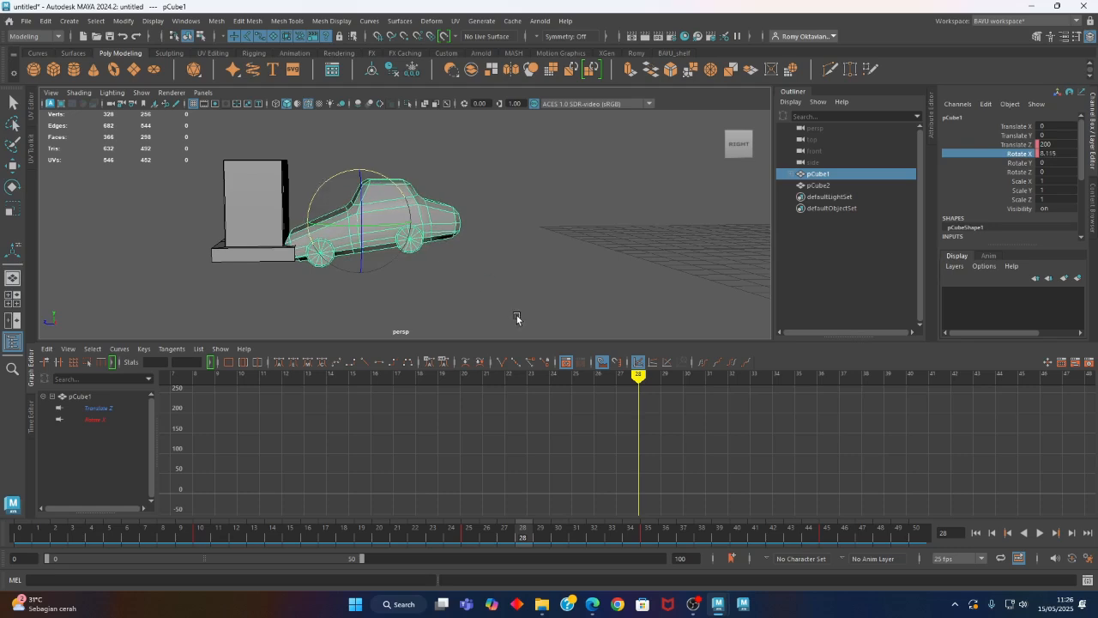
{"action": "key", "text": "ctrl+z"}
{"action": "key", "text": "ctrl+z"}
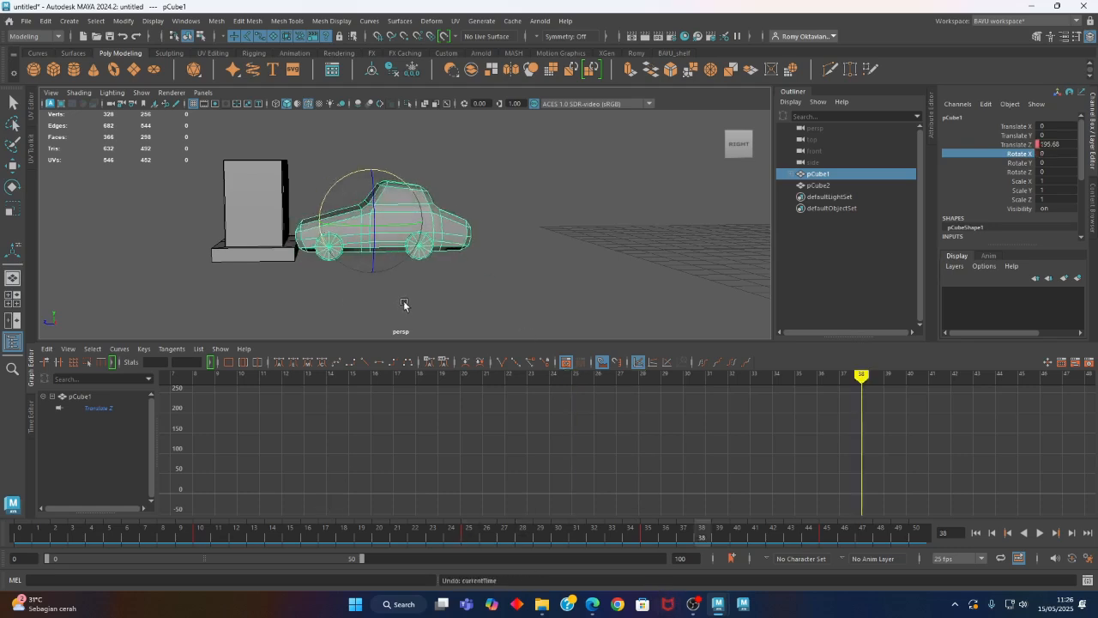
Move the car's pivot to the centre of its front wheel
{"action": "left_click_drag", "start_coordinate": [404, 304], "coordinate": [368, 289], "text": "alt"}
{"action": "key", "text": "w"}
{"action": "left_click_drag", "start_coordinate": [333, 258], "coordinate": [310, 249], "text": "alt"}
{"action": "left_click_drag", "start_coordinate": [297, 182], "coordinate": [233, 206]}
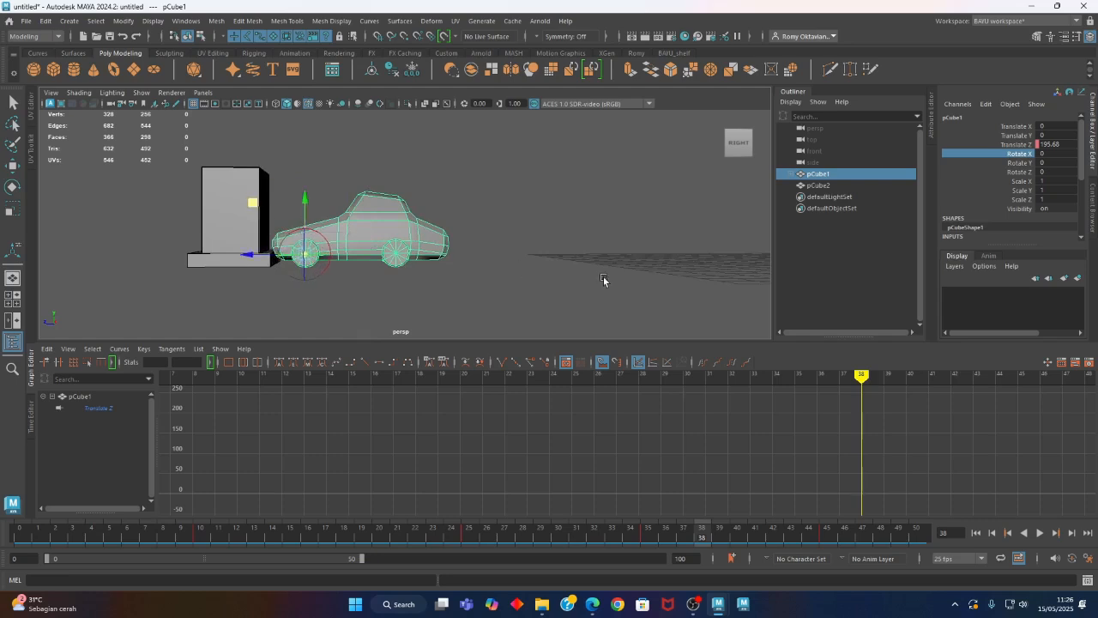
{"action": "left_click_drag", "start_coordinate": [288, 326], "coordinate": [326, 334], "text": "alt"}
Play the drive up to the impact, stop at frame 25 and key the car's Rotate X at 0
{"action": "left_click", "coordinate": [201, 529]}
{"action": "left_click_drag", "start_coordinate": [201, 530], "coordinate": [189, 533]}
{"action": "key", "text": "alt+v"}
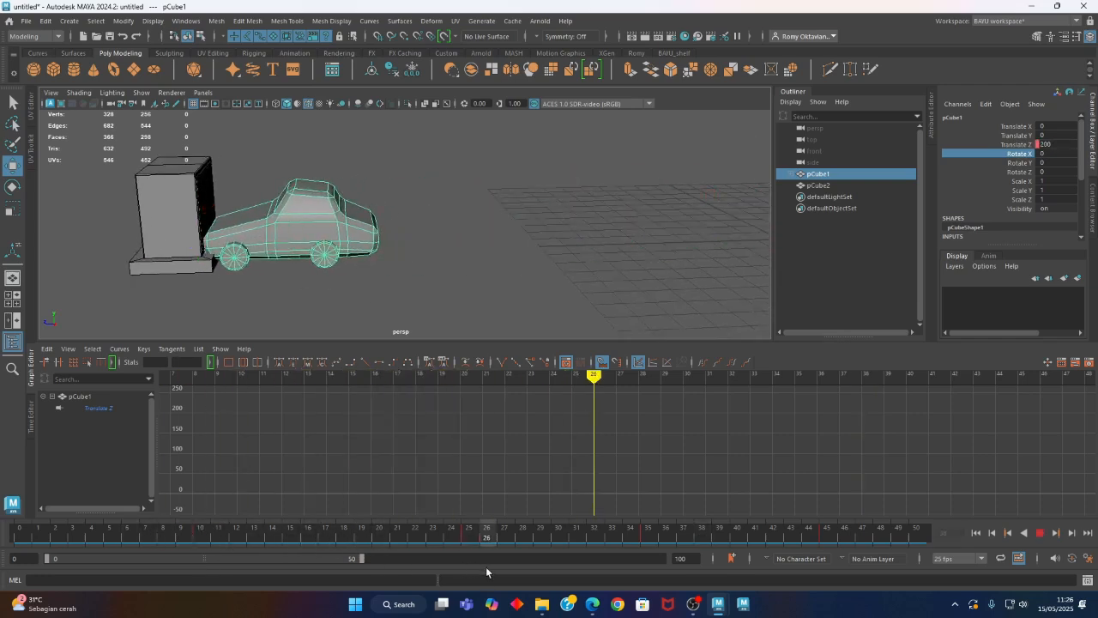
{"action": "key", "text": "alt+v"}
{"action": "mouse_move", "coordinate": [314, 284]}
{"action": "left_mouse_down", "text": "alt"}
{"action": "mouse_move", "coordinate": [383, 303]}
{"action": "mouse_move", "coordinate": [354, 281]}
{"action": "mouse_move", "coordinate": [308, 272]}
{"action": "mouse_move", "coordinate": [291, 289]}
{"action": "mouse_move", "coordinate": [322, 298]}
{"action": "left_mouse_up", "text": "alt"}
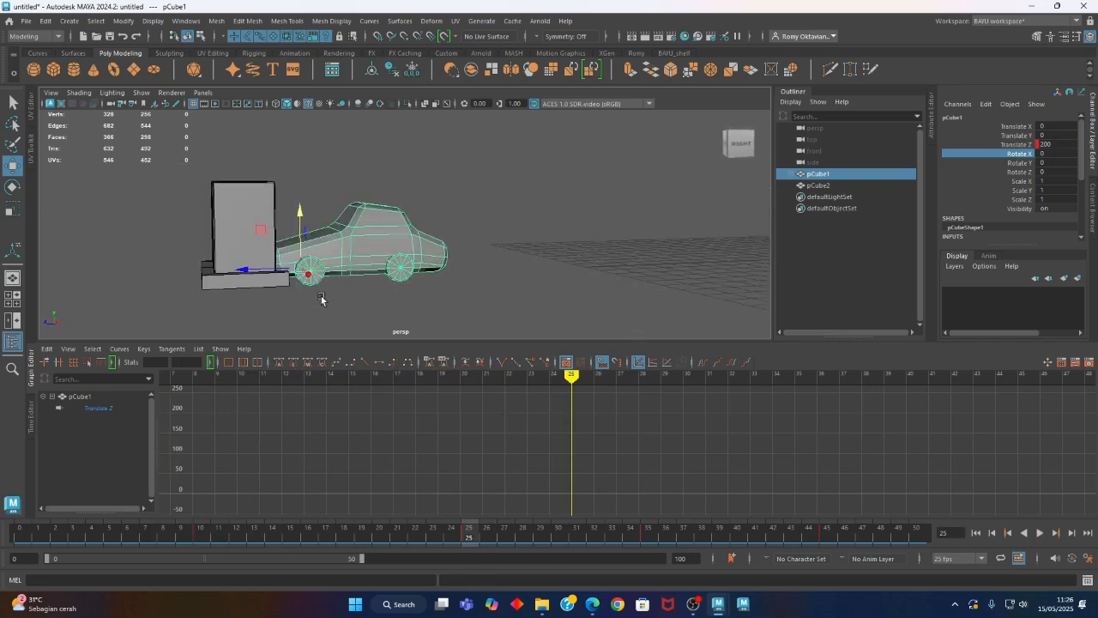
{"action": "right_click", "coordinate": [1008, 165]}
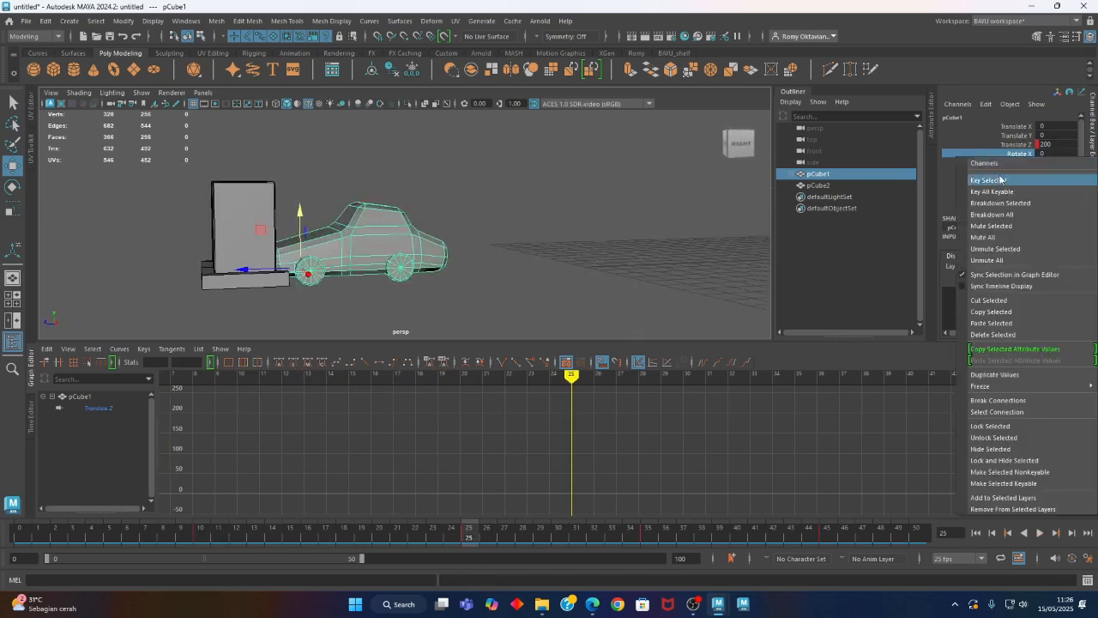
{"action": "left_click", "coordinate": [1029, 179]}
At frame 28, rotate the car about X to 14 so its rear lifts, and key Rotate X
{"action": "left_click_drag", "start_coordinate": [478, 532], "coordinate": [522, 532]}
{"action": "left_click_drag", "start_coordinate": [298, 254], "coordinate": [274, 244], "text": "alt"}
{"action": "key", "text": "e"}
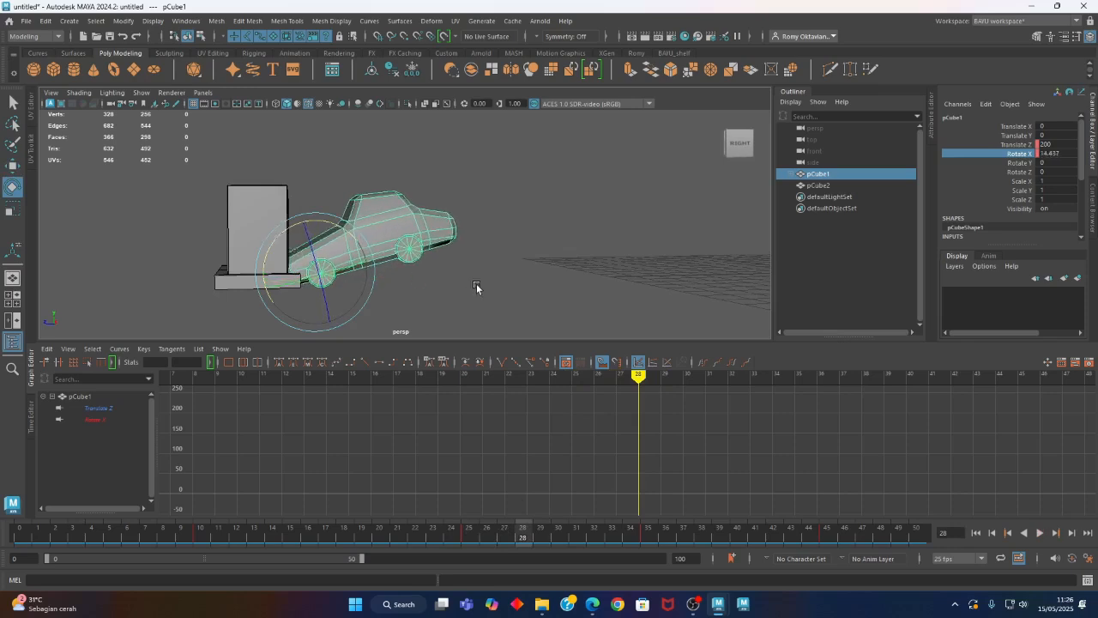
{"action": "middle_click_drag", "start_coordinate": [477, 287], "coordinate": [419, 290], "text": "alt"}
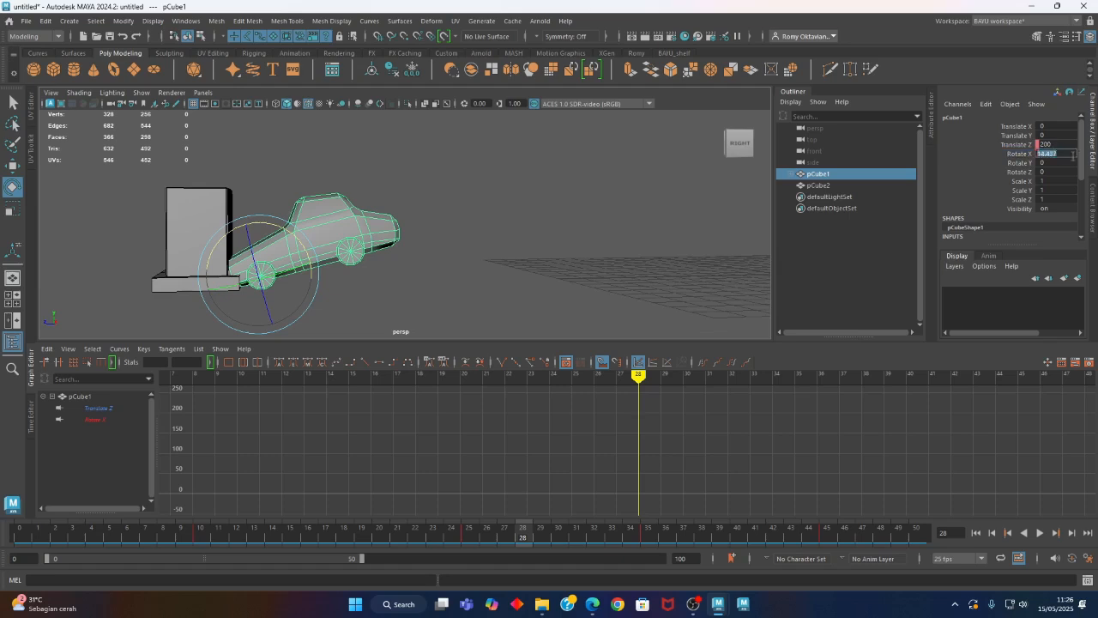
{"action": "left_click", "coordinate": [1010, 155]}
{"action": "right_click", "coordinate": [1010, 156]}
{"action": "left_click", "coordinate": [1008, 178]}
Hold the lifted pose by keying Rotate X at 14 on frame 31
{"action": "left_click_drag", "start_coordinate": [520, 540], "coordinate": [571, 556]}
{"action": "right_click", "coordinate": [984, 154]}
{"action": "left_click", "coordinate": [976, 178]}
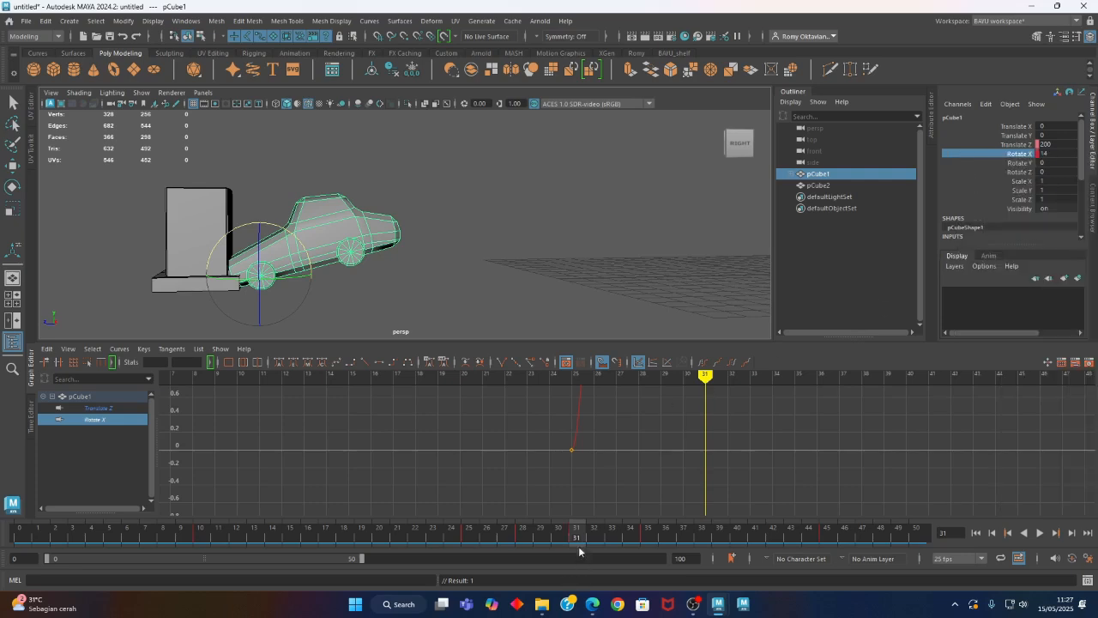
At frame 35, set the car's Rotate X back to 0 and key that channel so the rear drops down
{"action": "left_click_drag", "start_coordinate": [584, 539], "coordinate": [639, 550]}
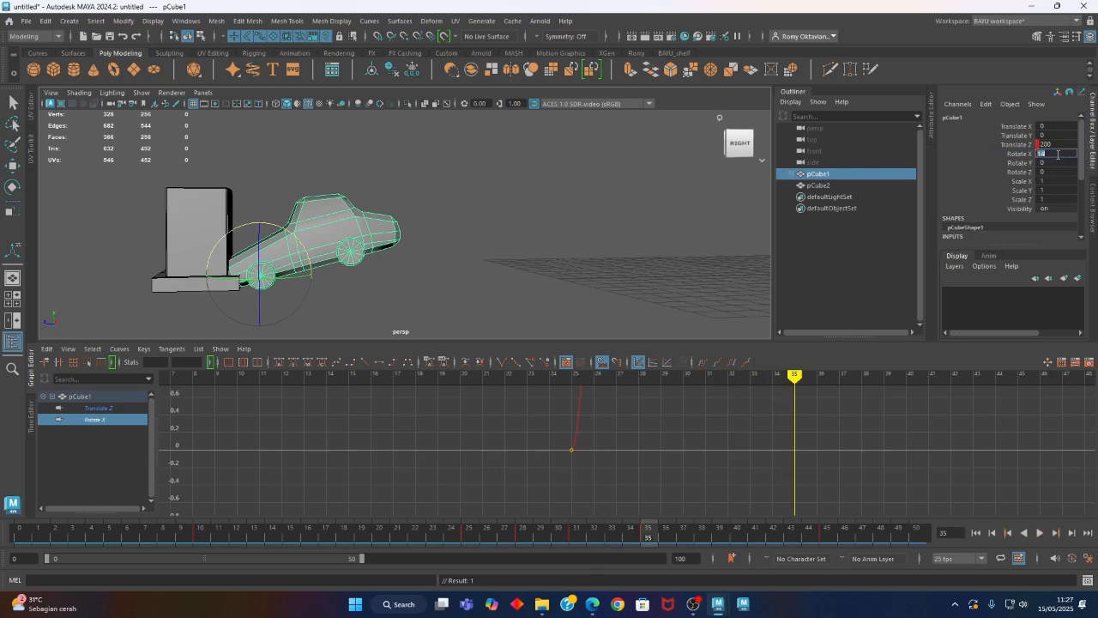
{"action": "type", "text": "0"}
{"action": "key", "text": "Return"}
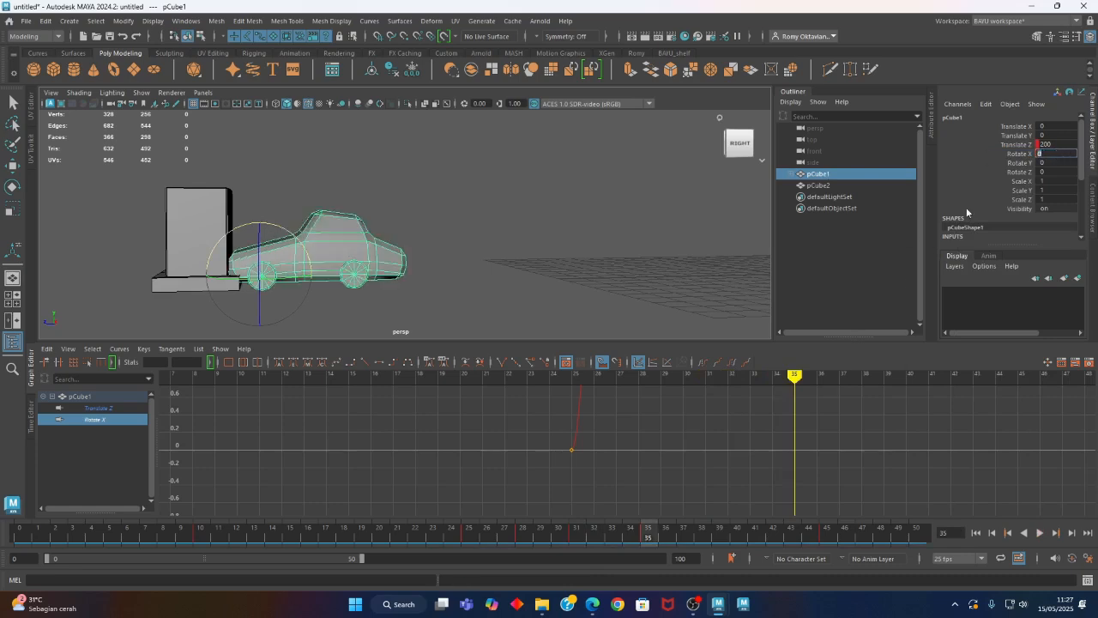
{"action": "left_click", "coordinate": [1009, 156]}
{"action": "right_click", "coordinate": [987, 154]}
{"action": "left_click", "coordinate": [986, 177]}
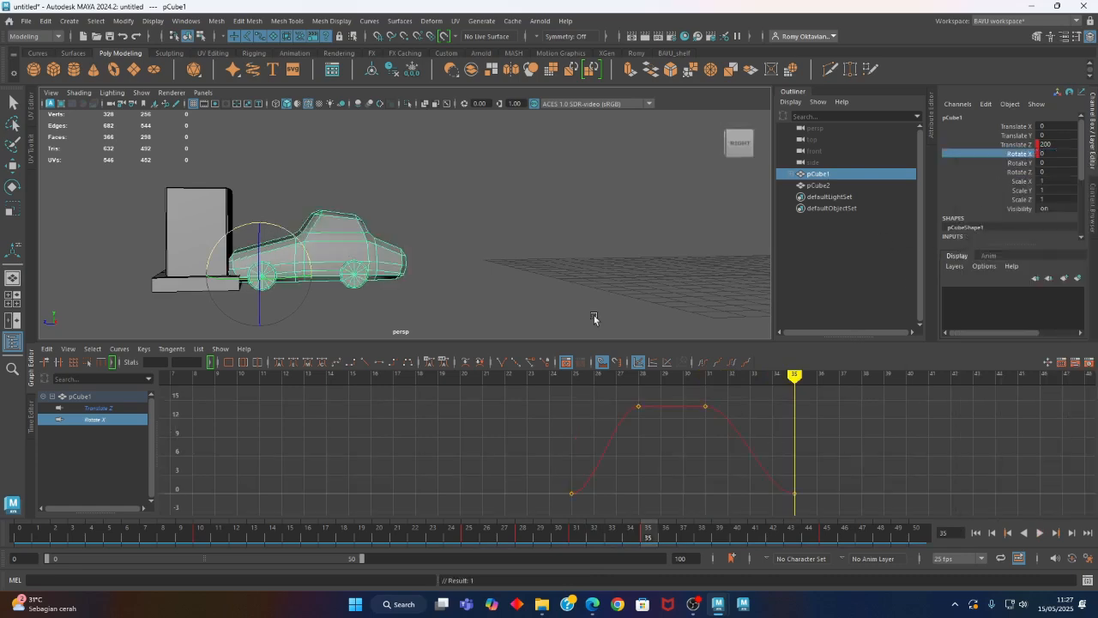
Scrub through the impact from an angled view, then rewind to frame 0 and play the whole crash animation
{"action": "left_click_drag", "start_coordinate": [483, 244], "coordinate": [424, 274], "text": "alt"}
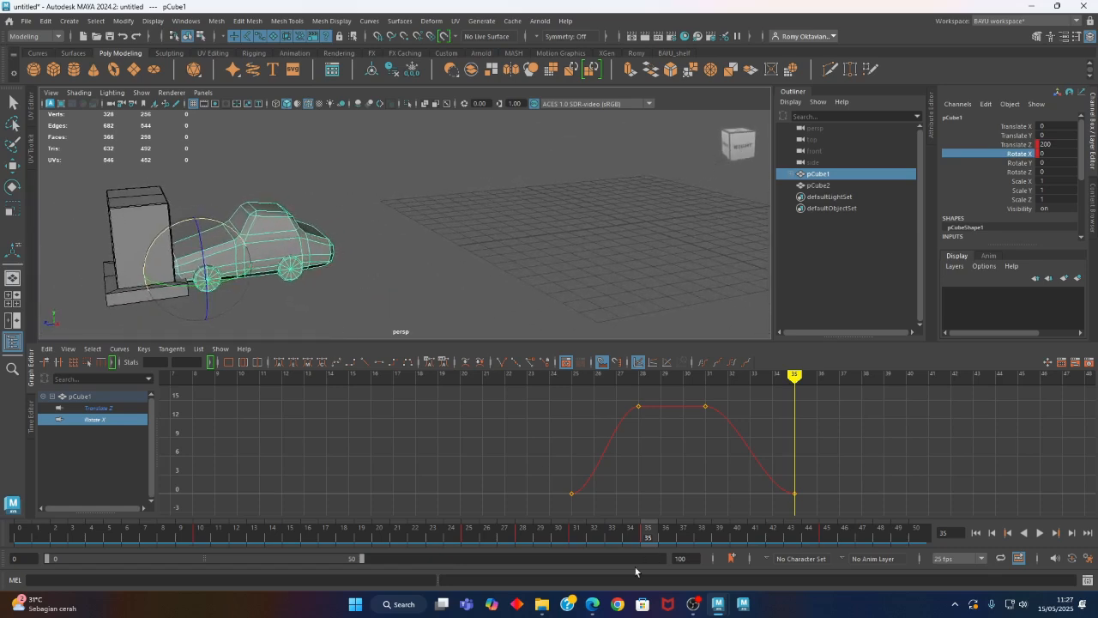
{"action": "left_click_drag", "start_coordinate": [292, 534], "coordinate": [773, 533]}
{"action": "left_click", "coordinate": [976, 533]}
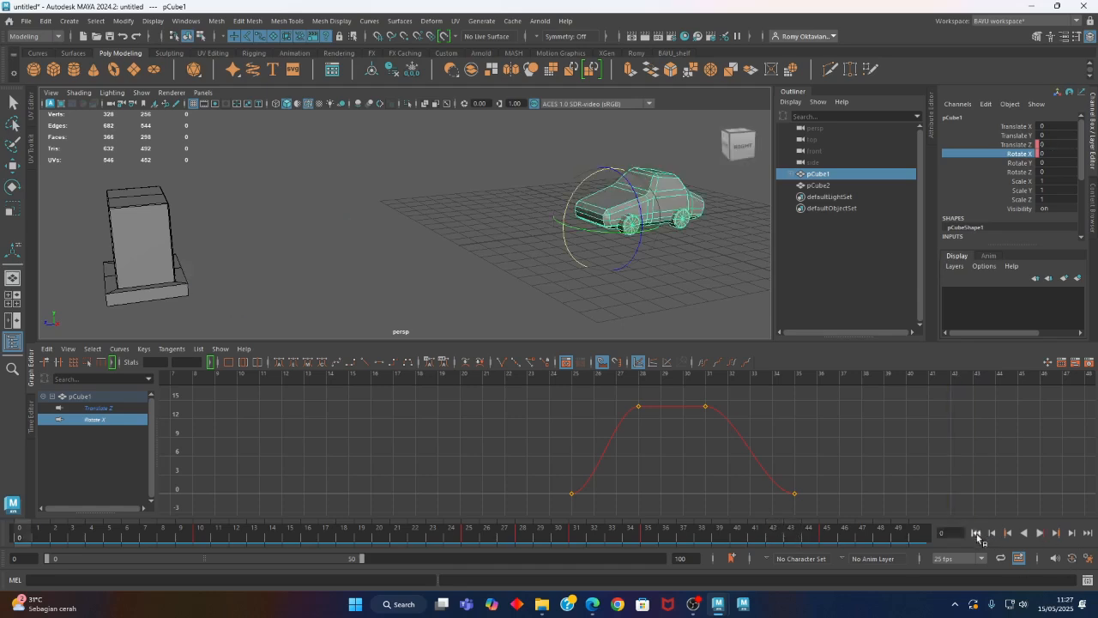
{"action": "left_click", "coordinate": [1040, 533]}
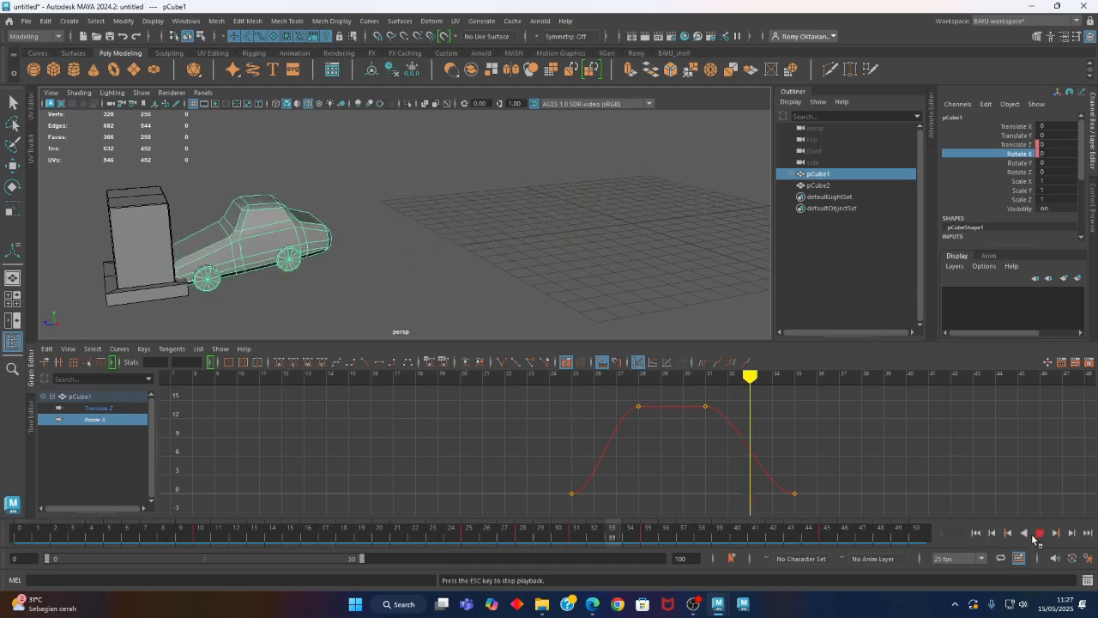